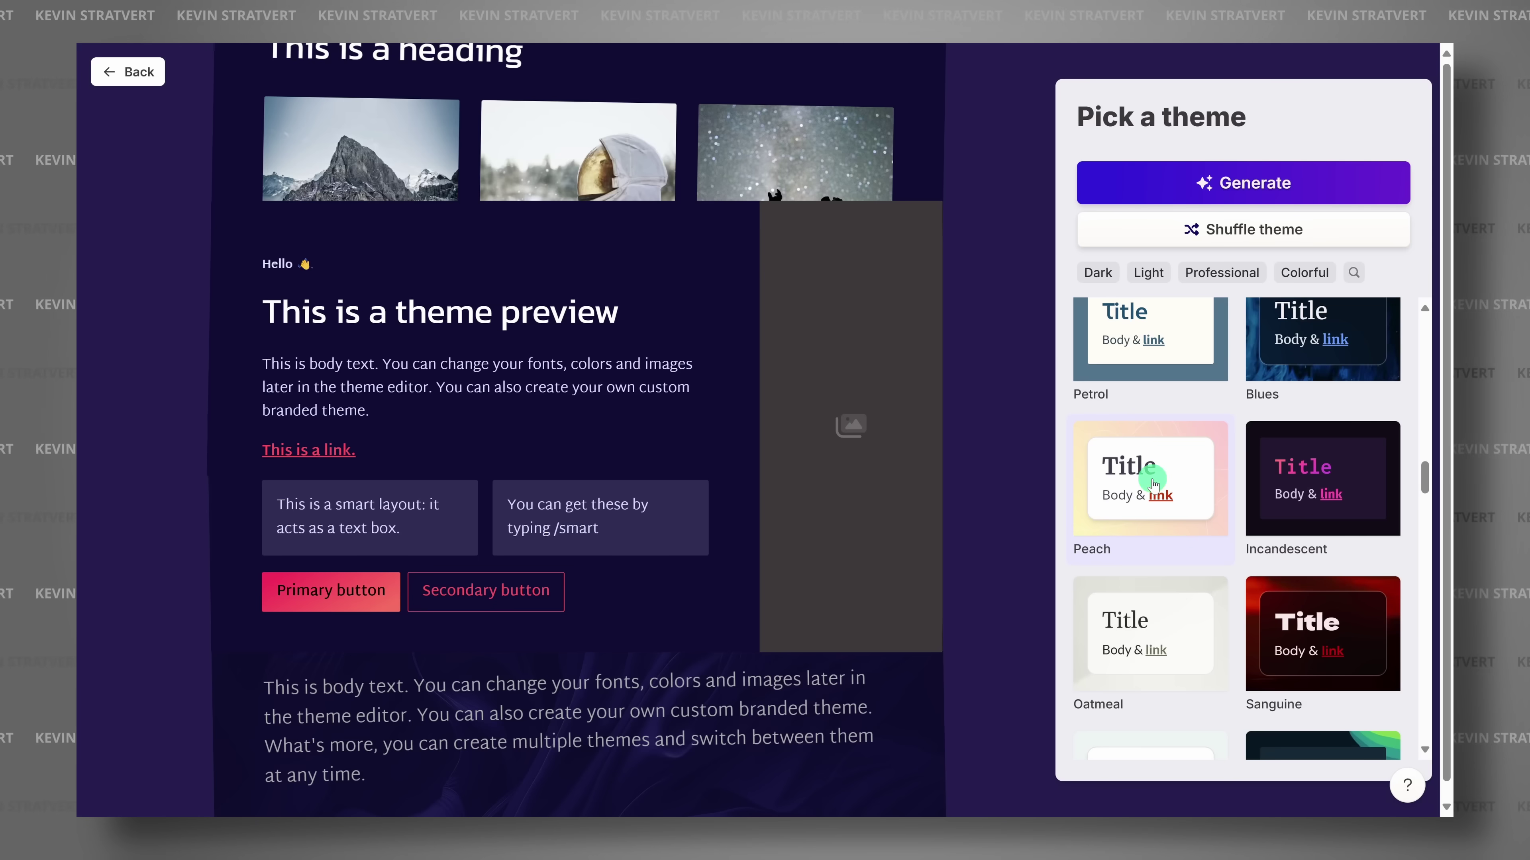
- Preview the Peach theme, then choose to start a deck from pasted-in text
left_click(1152, 482)
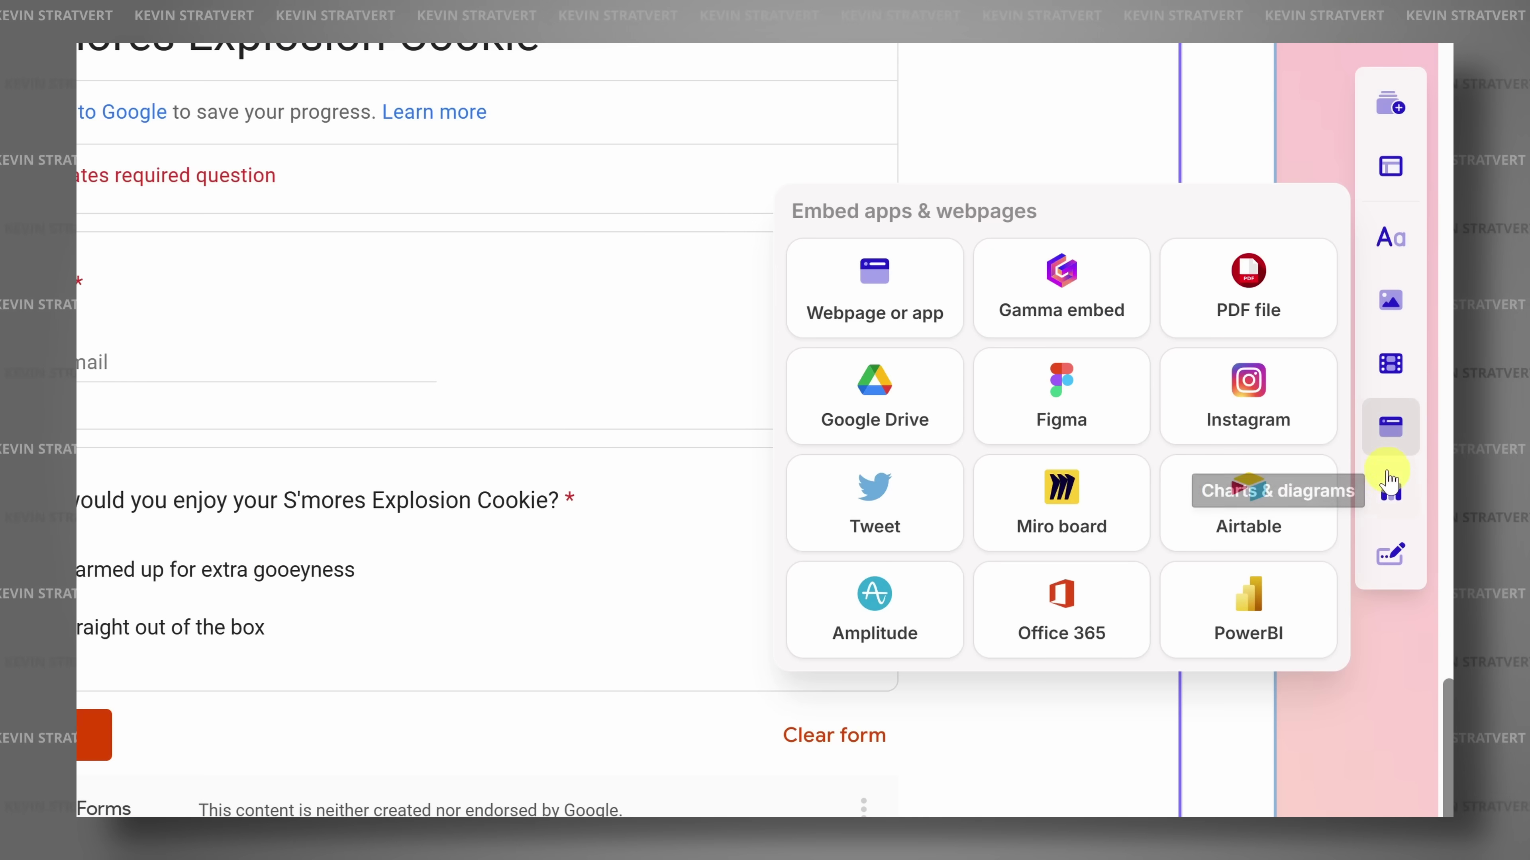
mouse_move(1389, 489)
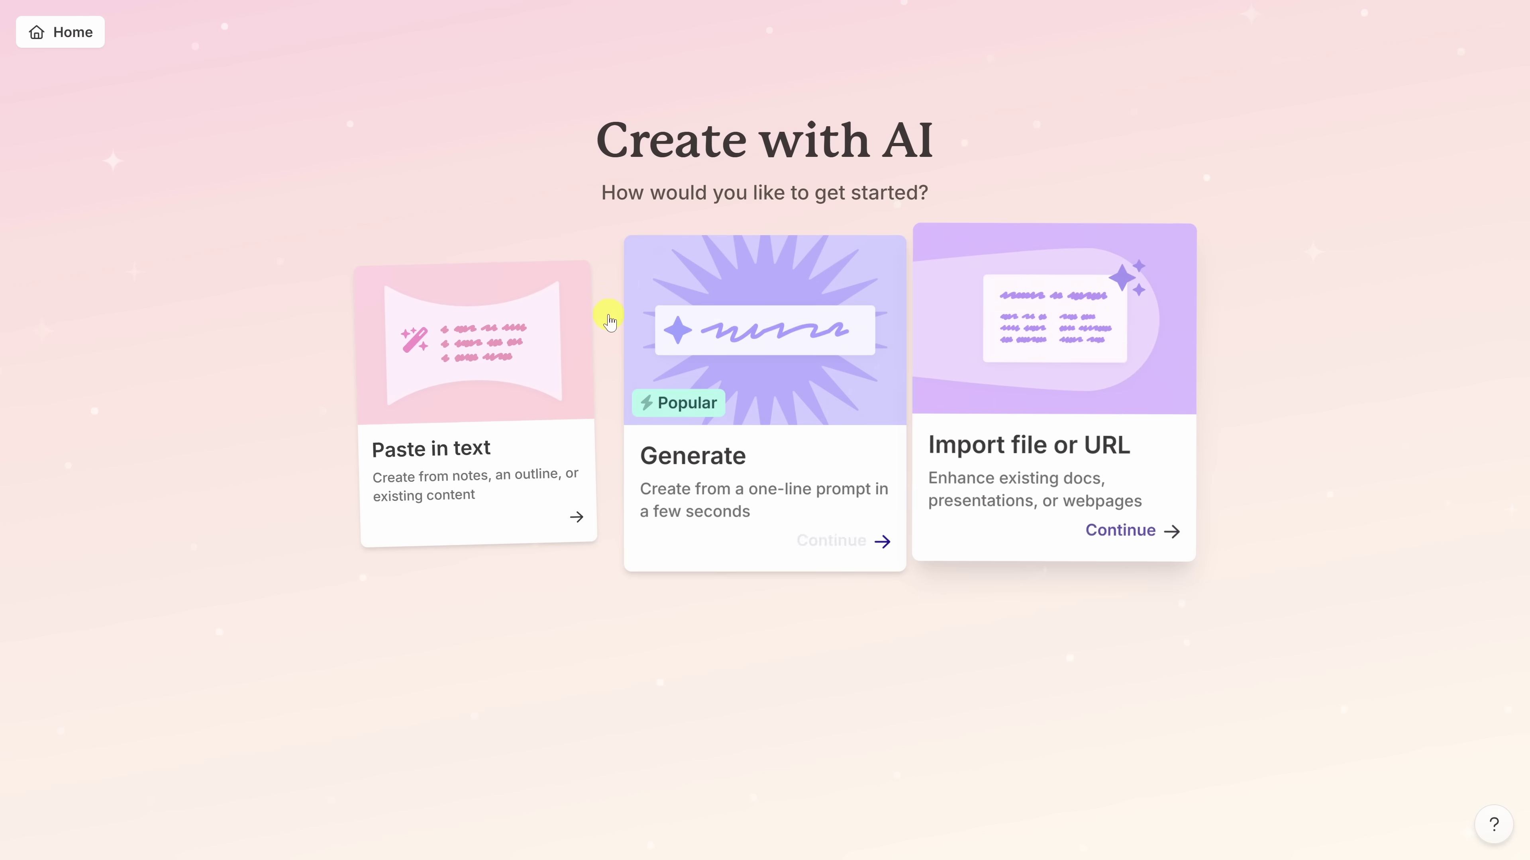
left_click(461, 348)
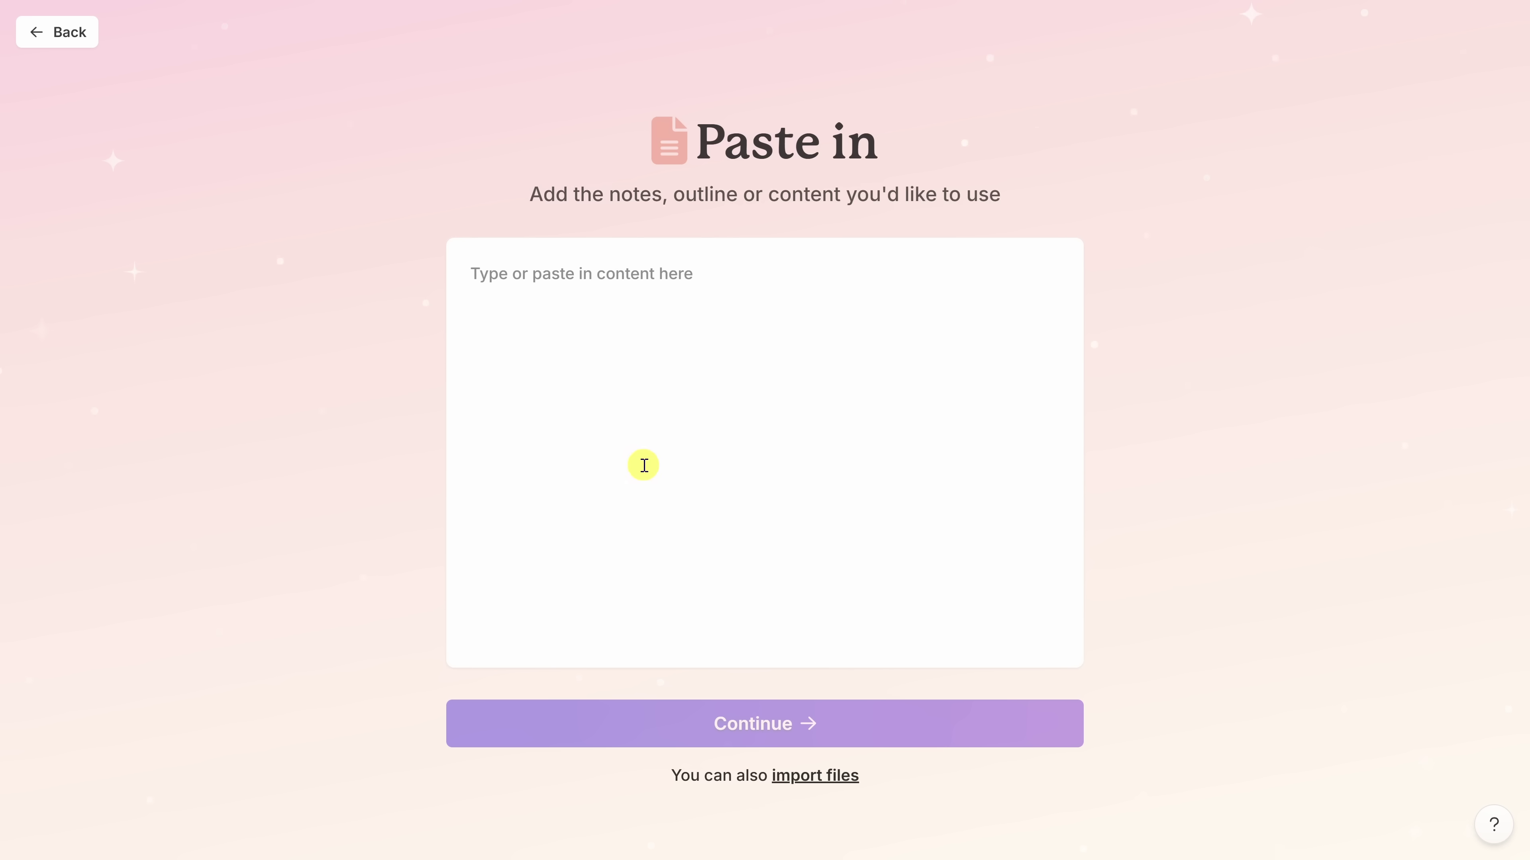
- Return to Create with AI, look over the Import file or URL options, and come back
key("alt+Left")
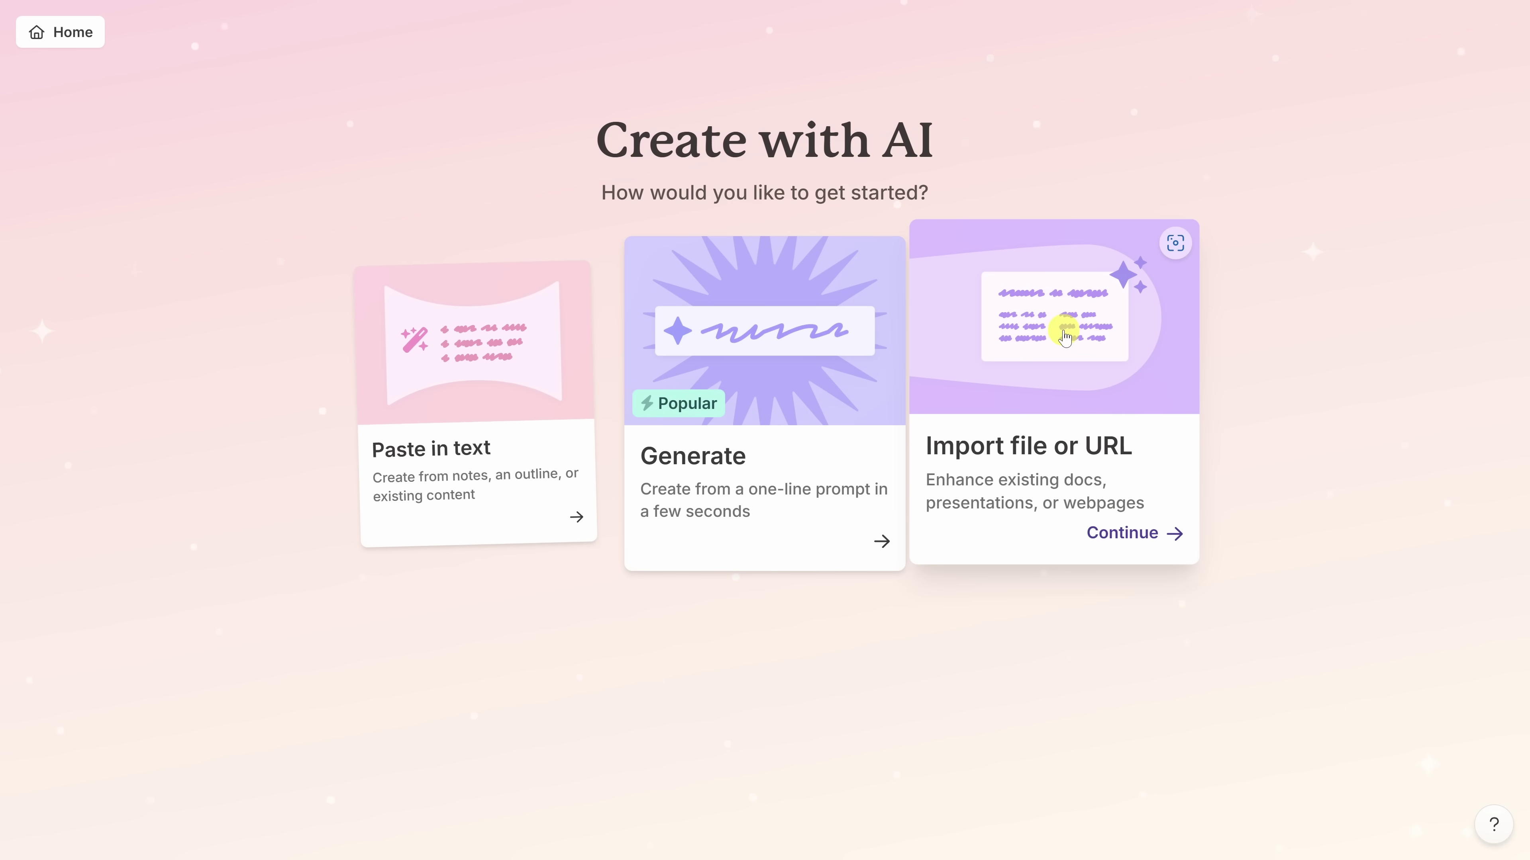
left_click(1065, 338)
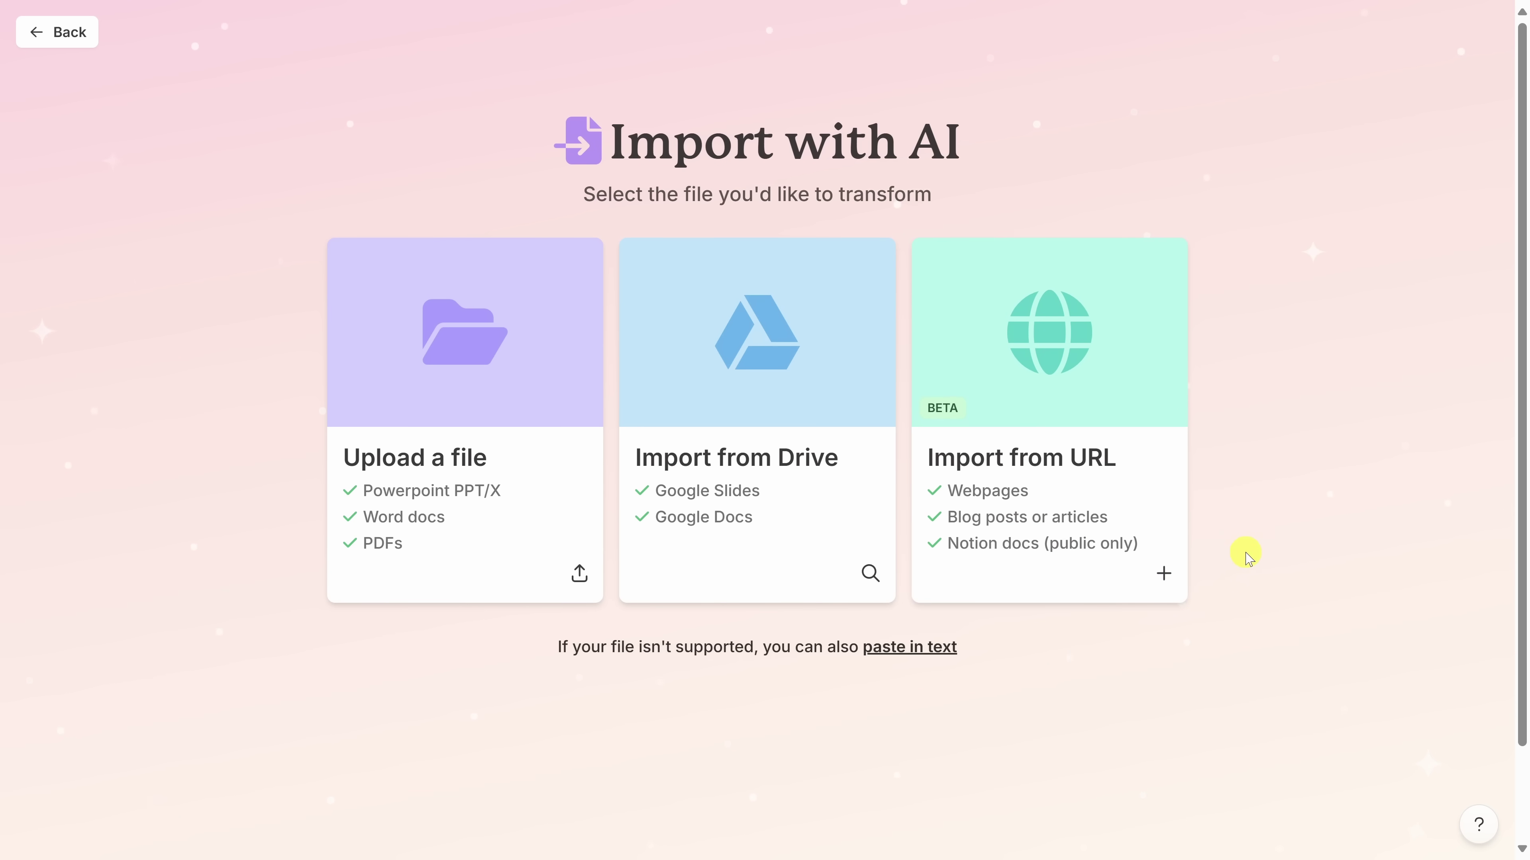
key("alt+Left")
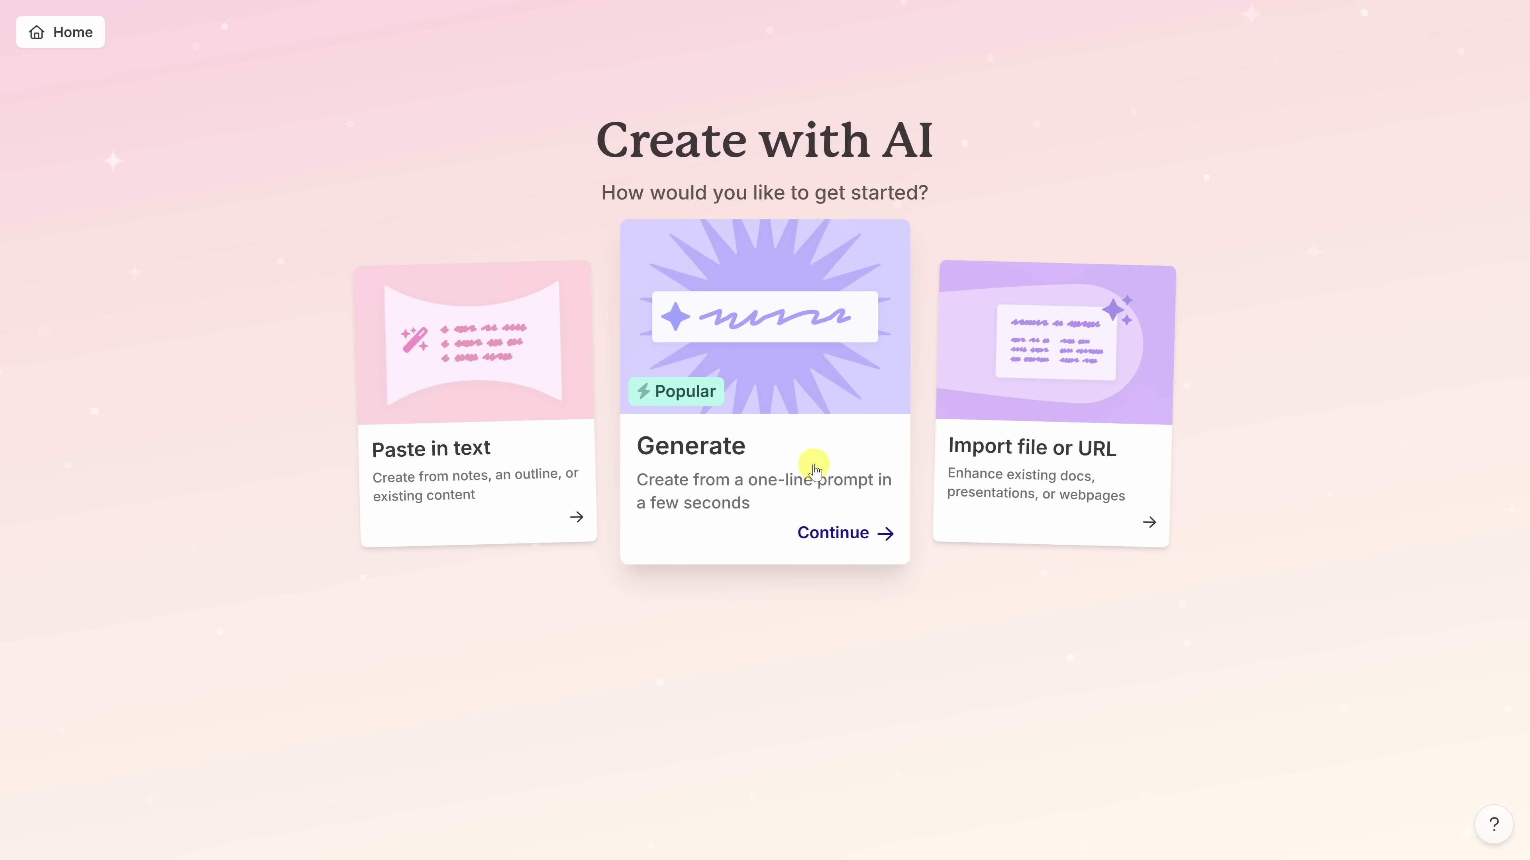
- Choose Generate, keep 8 cards, and paste the S'mores Explosion Cookie description into the prompt
left_click(776, 391)
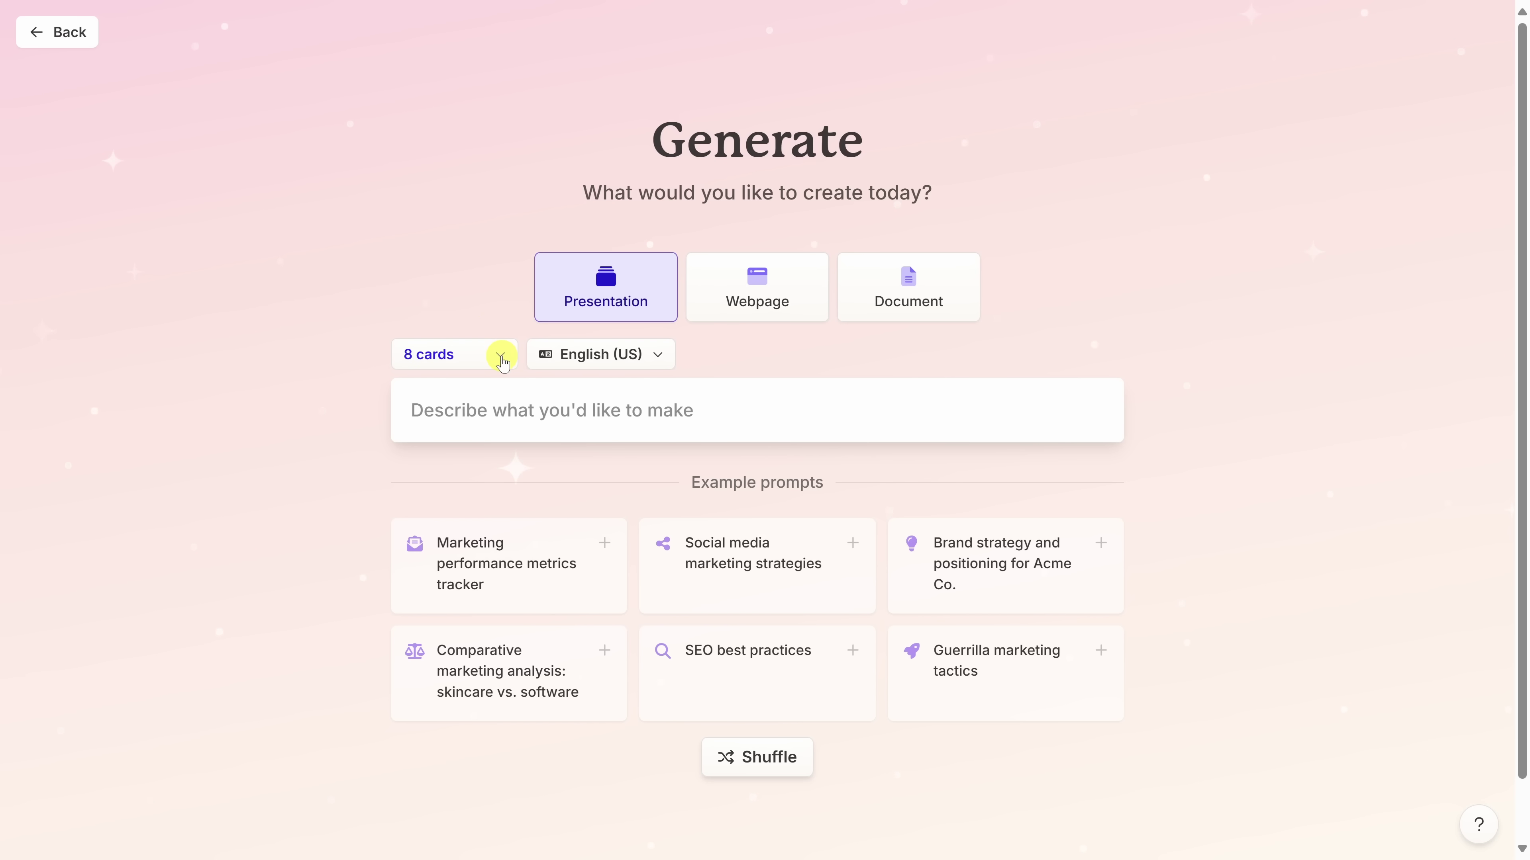
left_click(501, 360)
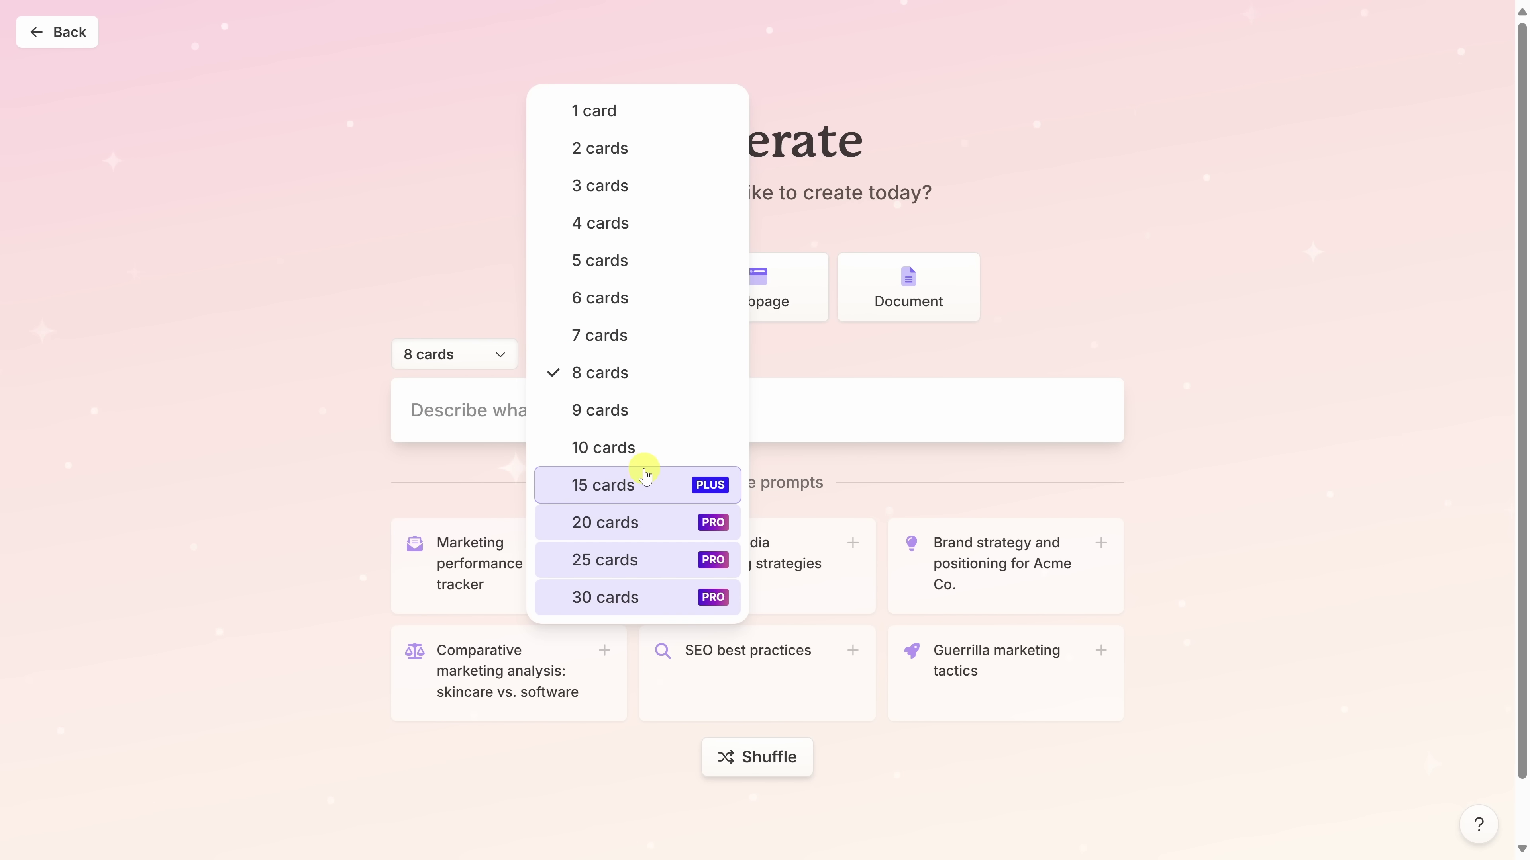
left_click(616, 373)
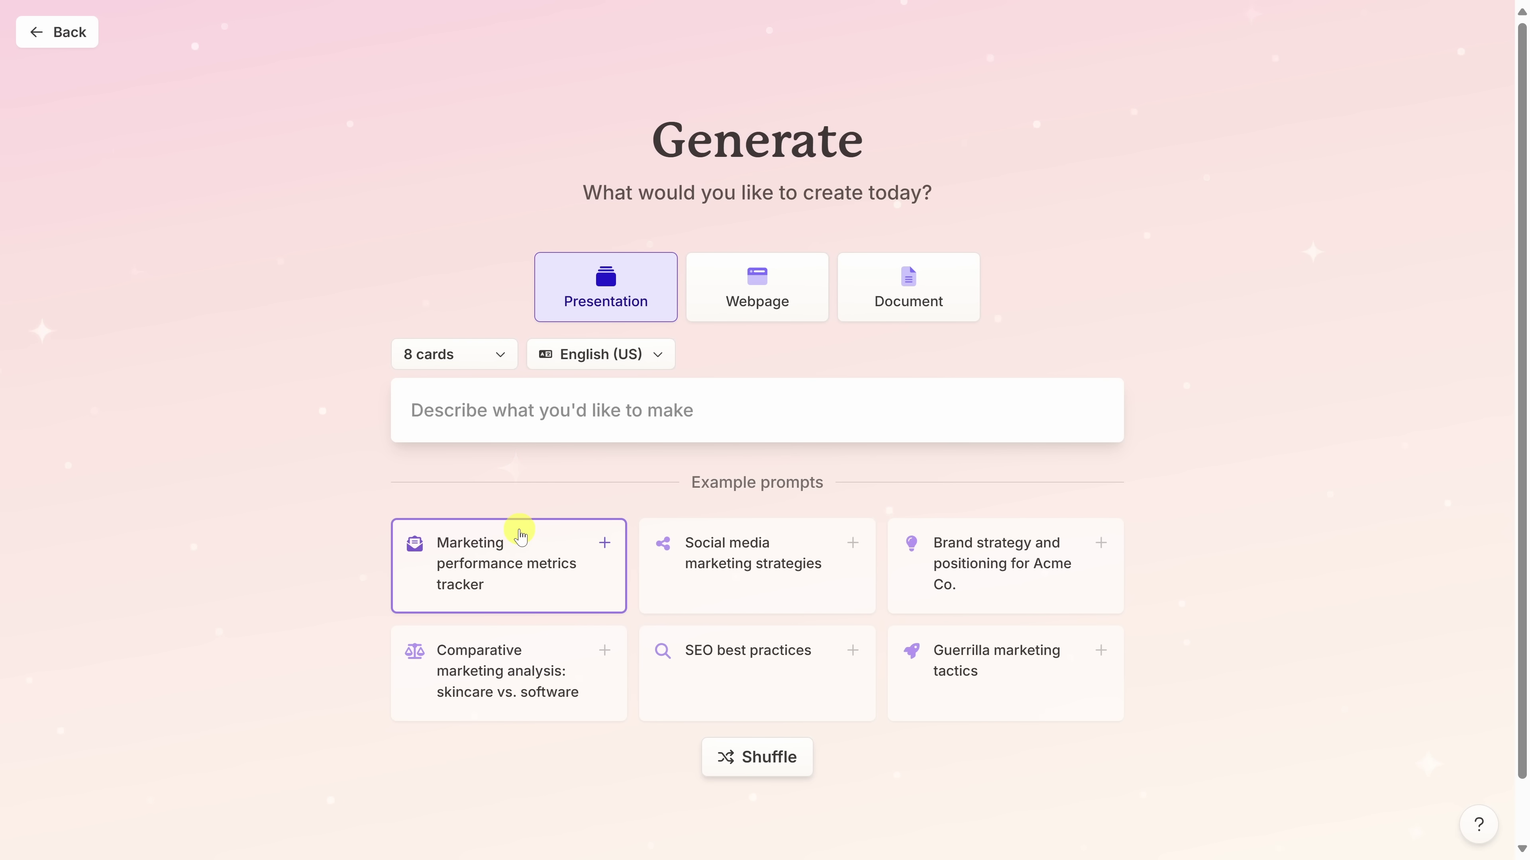
left_click(532, 408)
type("Create a presentation for the Kevin Cookie Company to introduce our new S'mores Explosion Cookie. This deck should be fun, visually appealing, and emphasize the cookie's unique features, flavors, and appeal. Include these slides: title slide, about the cookie, ingredients, target audience, availability, promotional campaign, and next steps.")
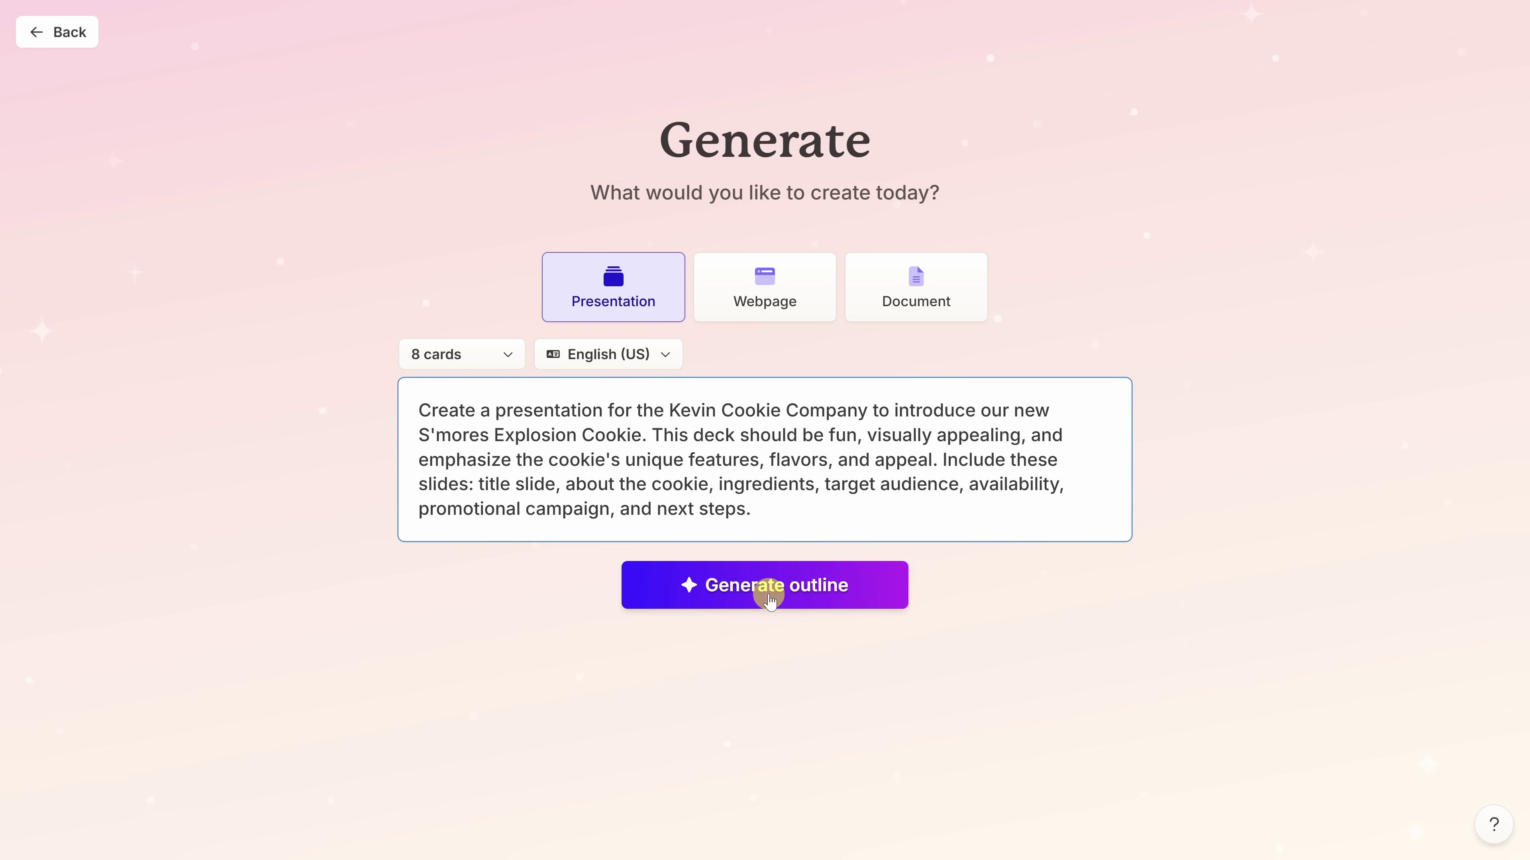
- Generate the outline, review the eight card titles, and try moving the Availability and Where to Buy card
left_click(770, 597)
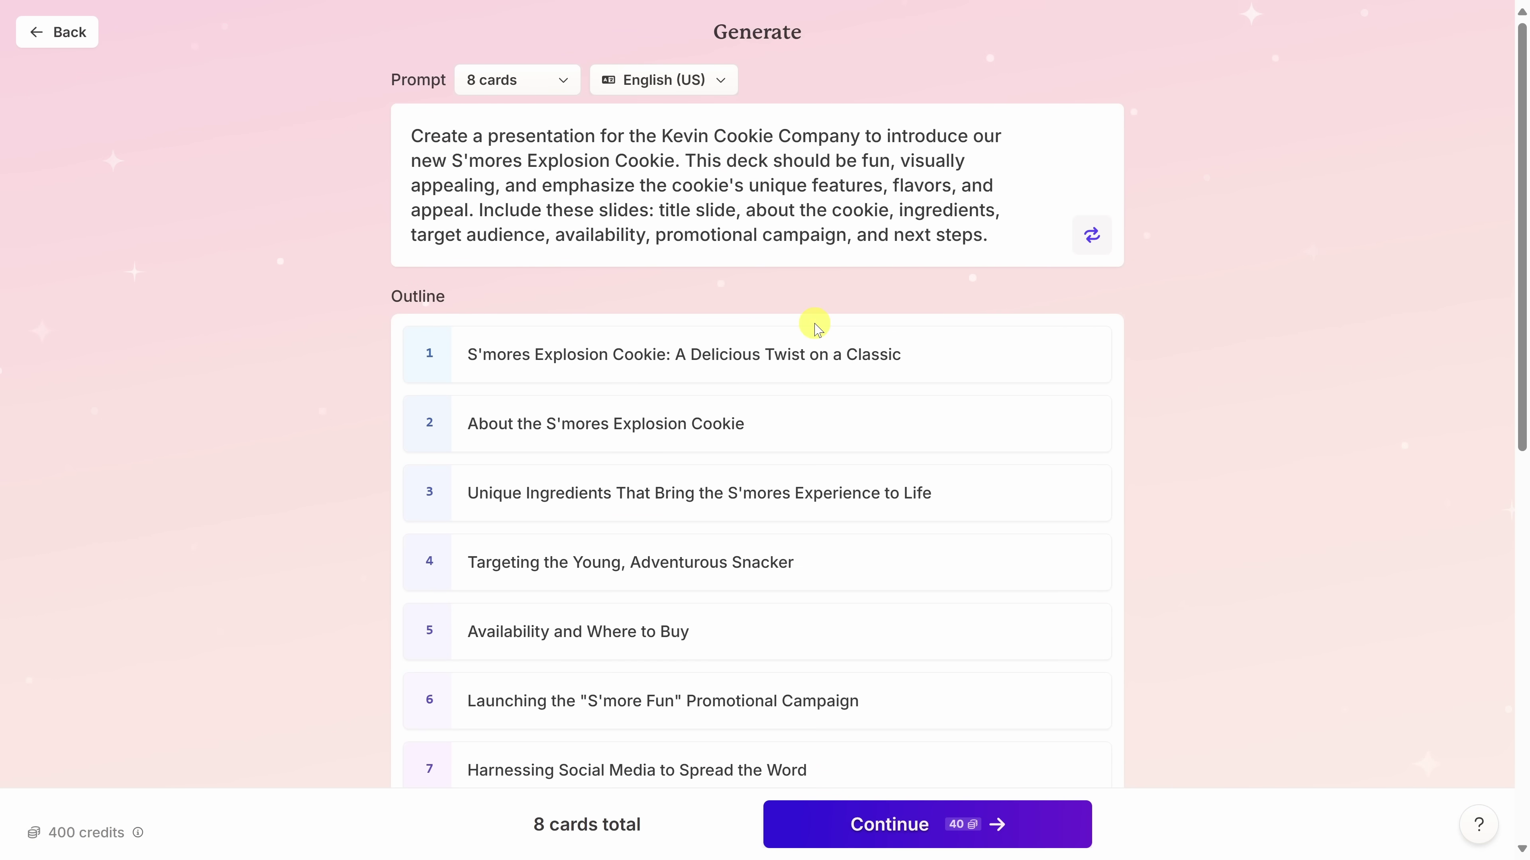
scroll(813, 325, "down", 2)
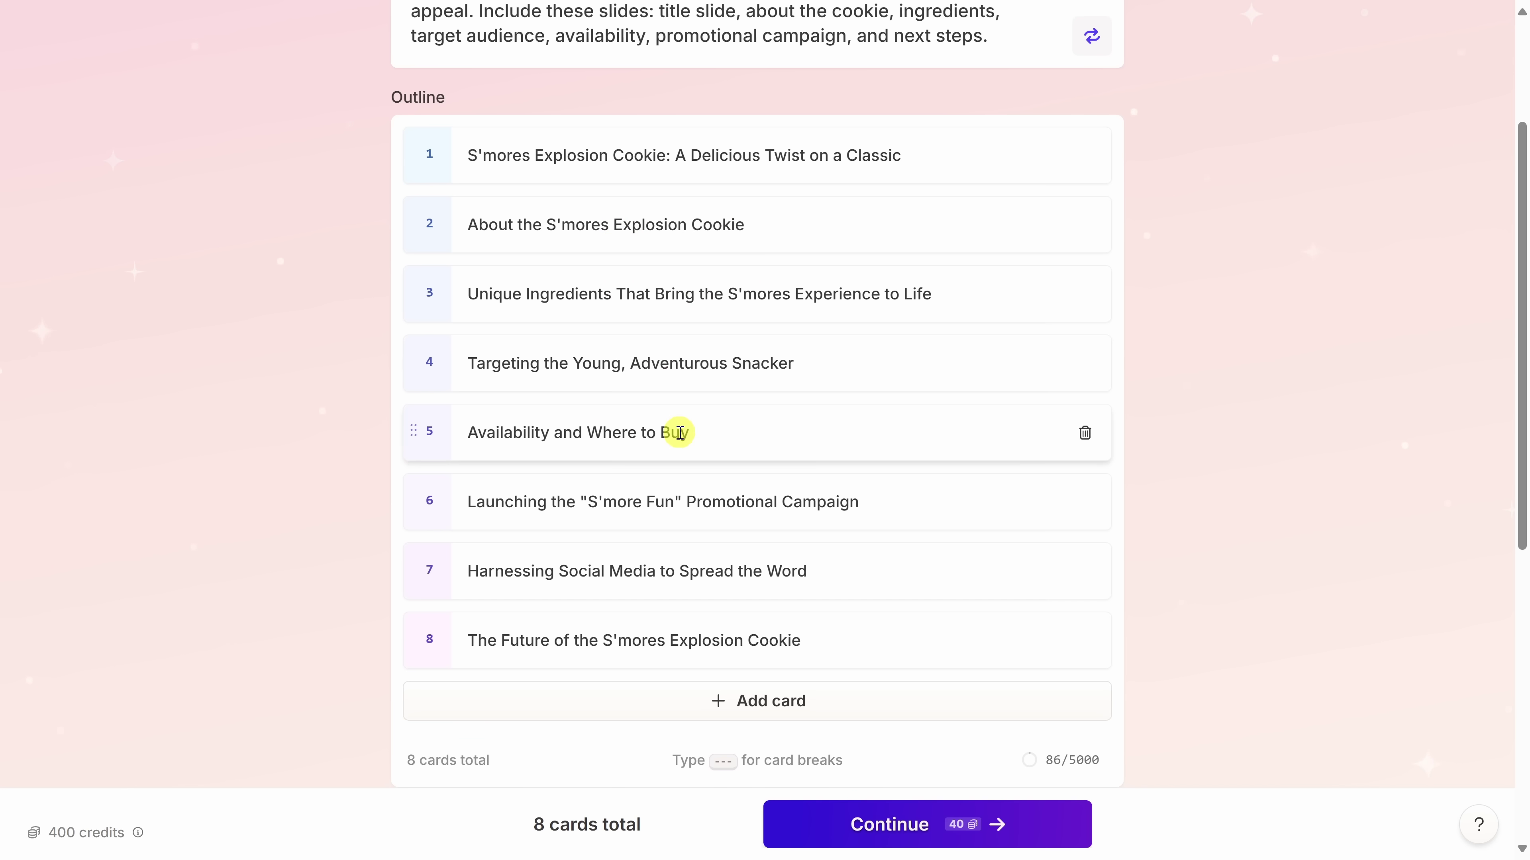
scroll(678, 430, "down", 3)
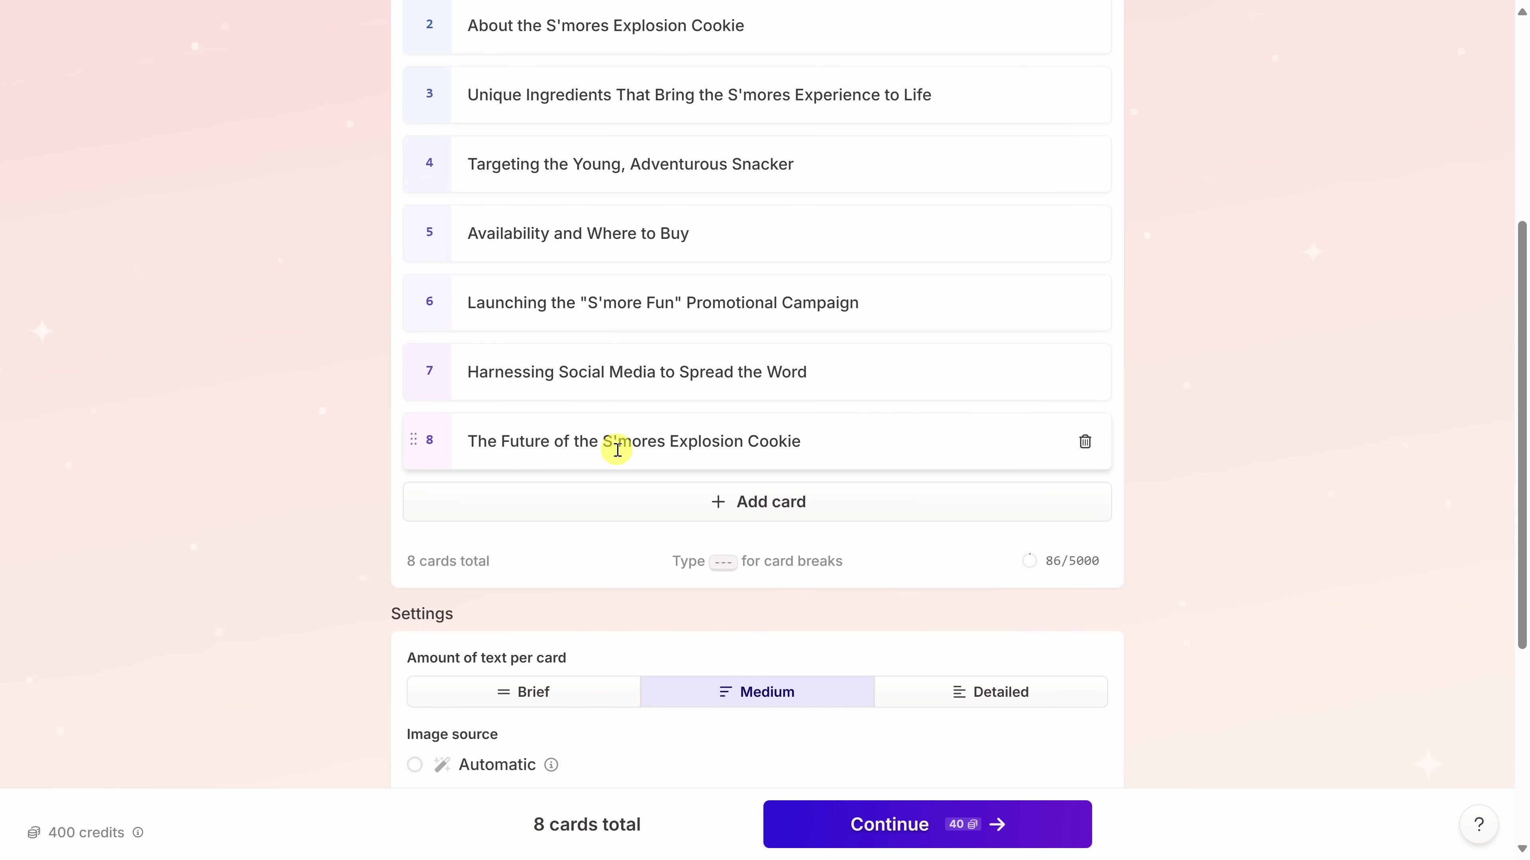
scroll(623, 450, "up", 3)
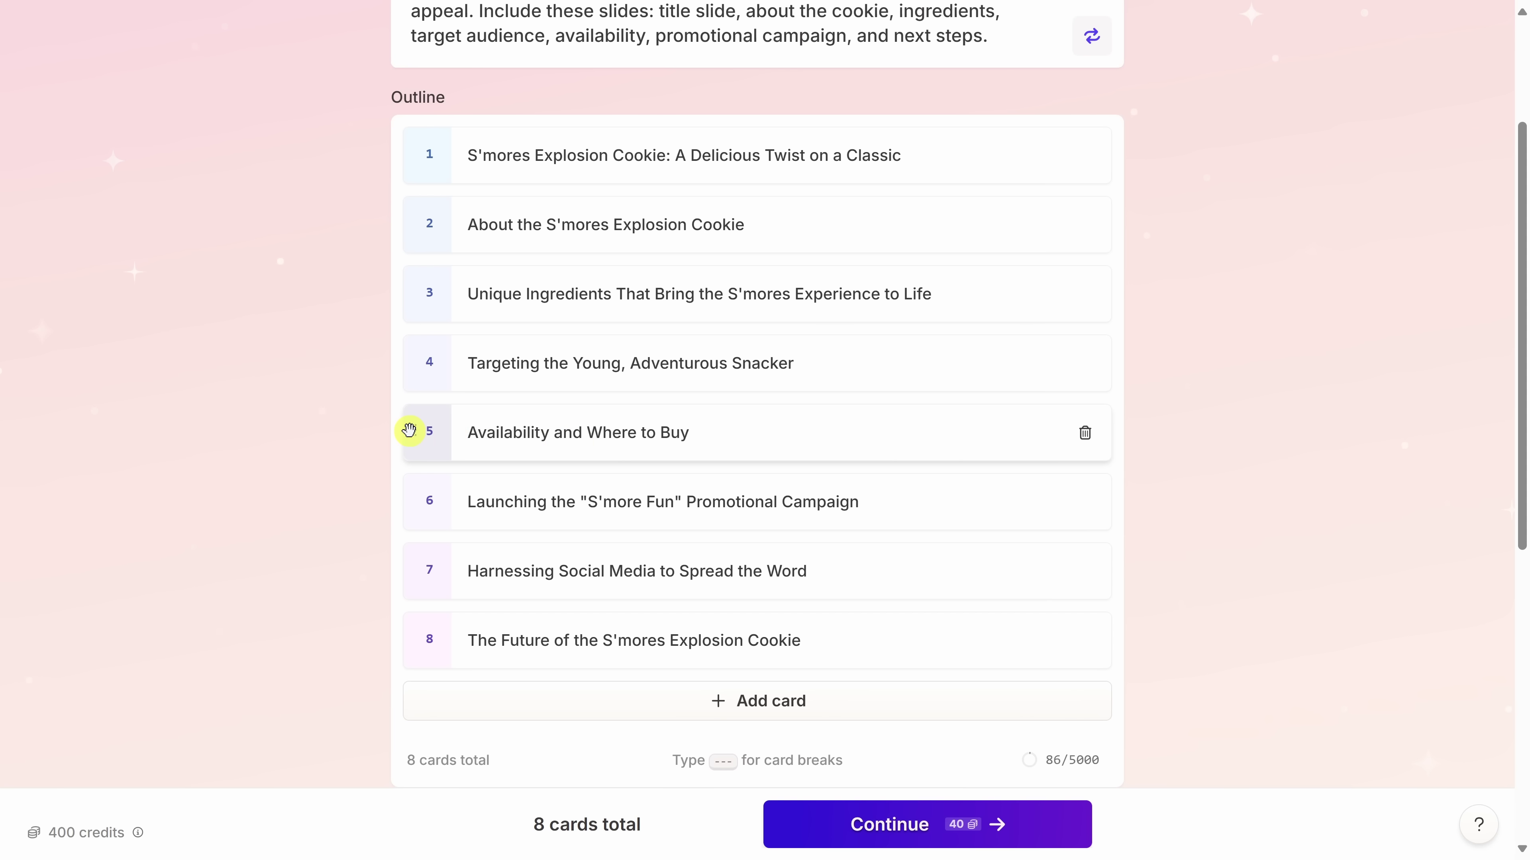
left_click_drag(410, 430, 424, 464)
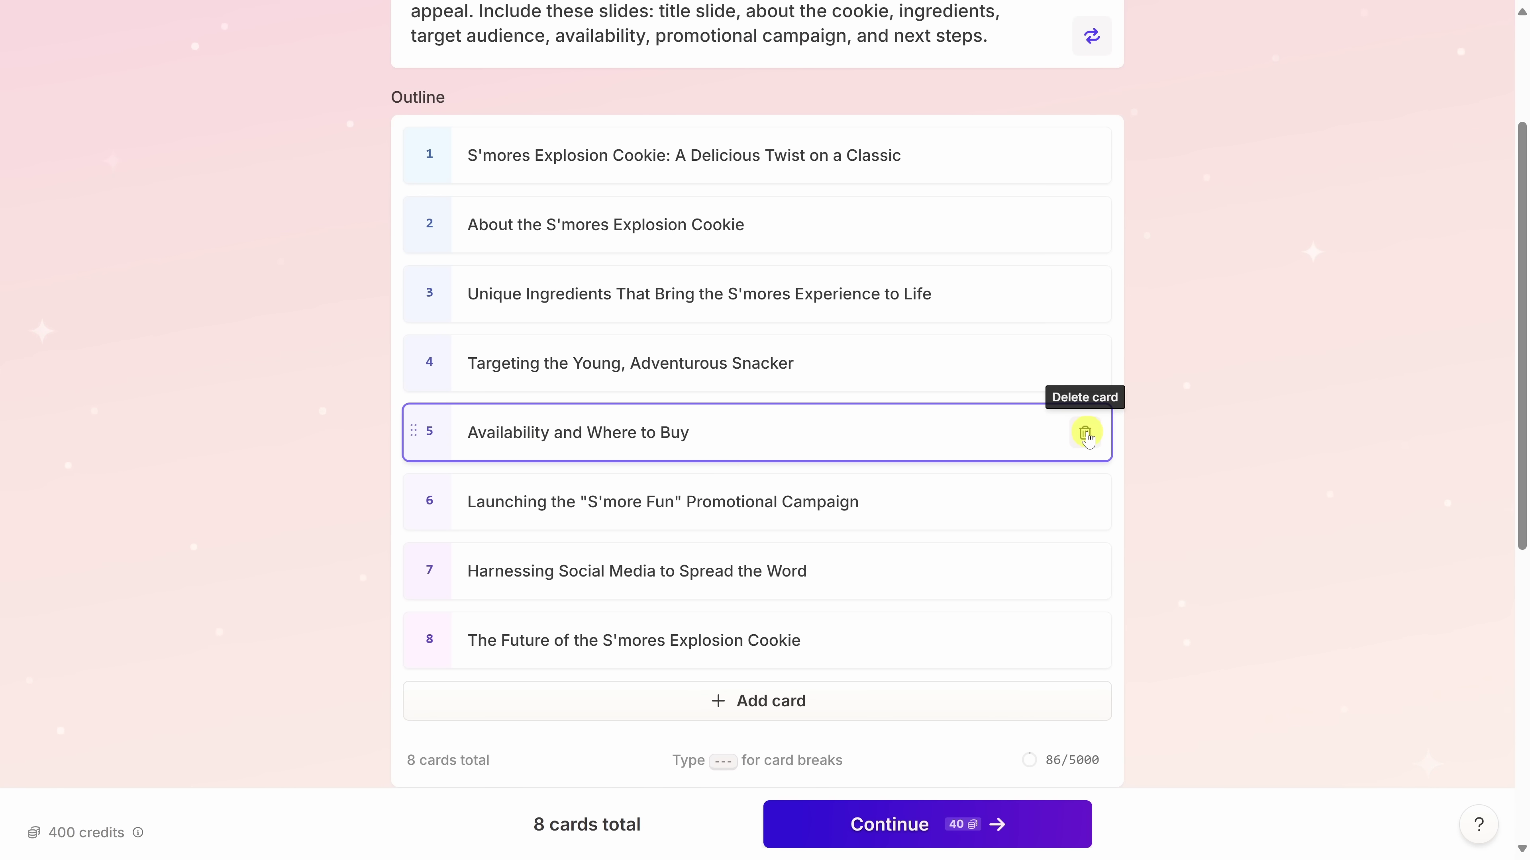
mouse_move(758, 468)
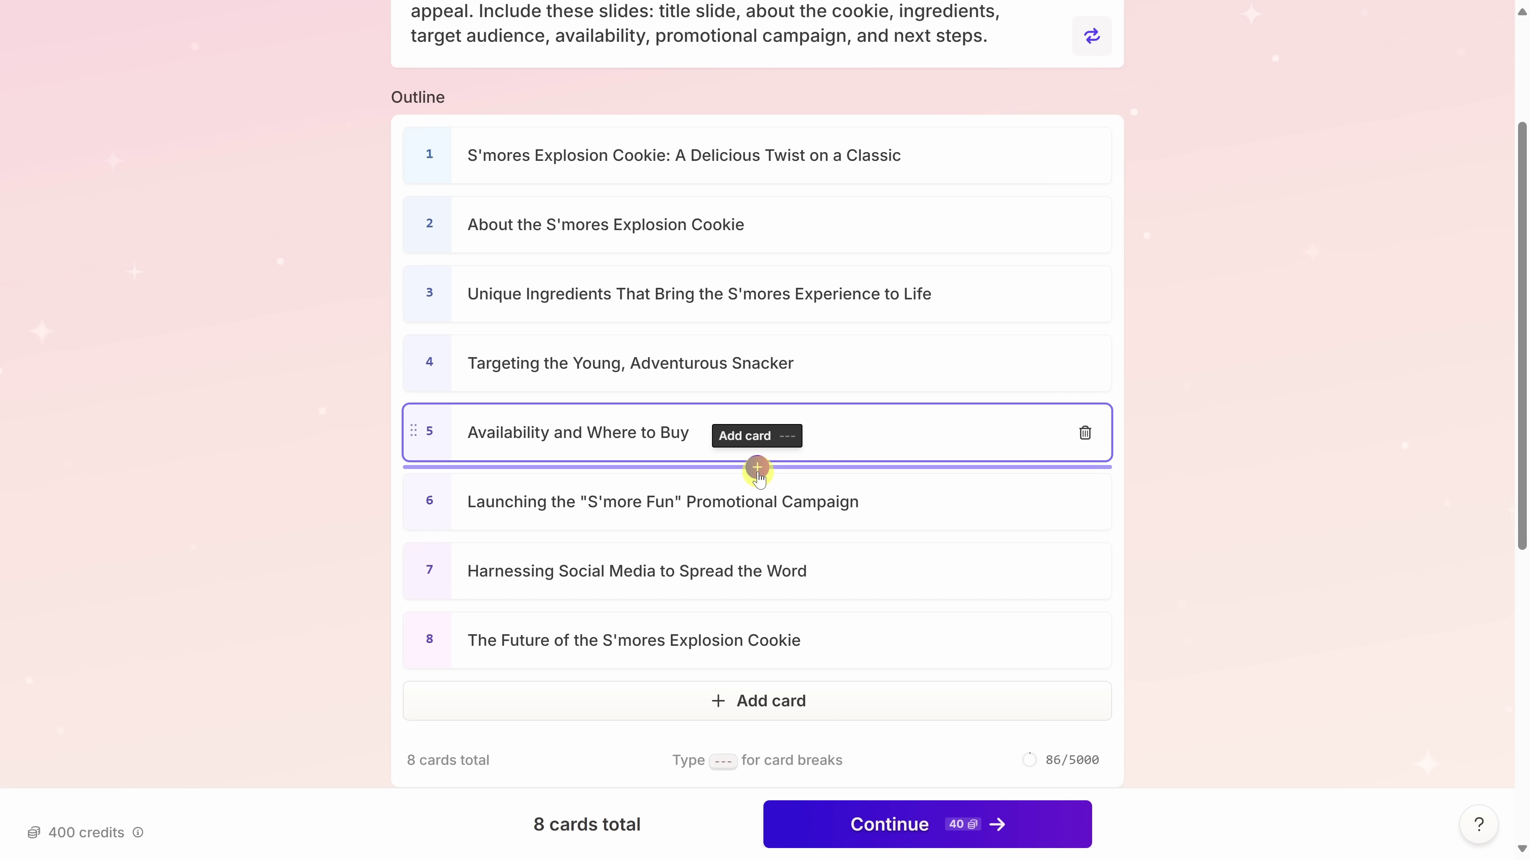
scroll(758, 468, "down", 10)
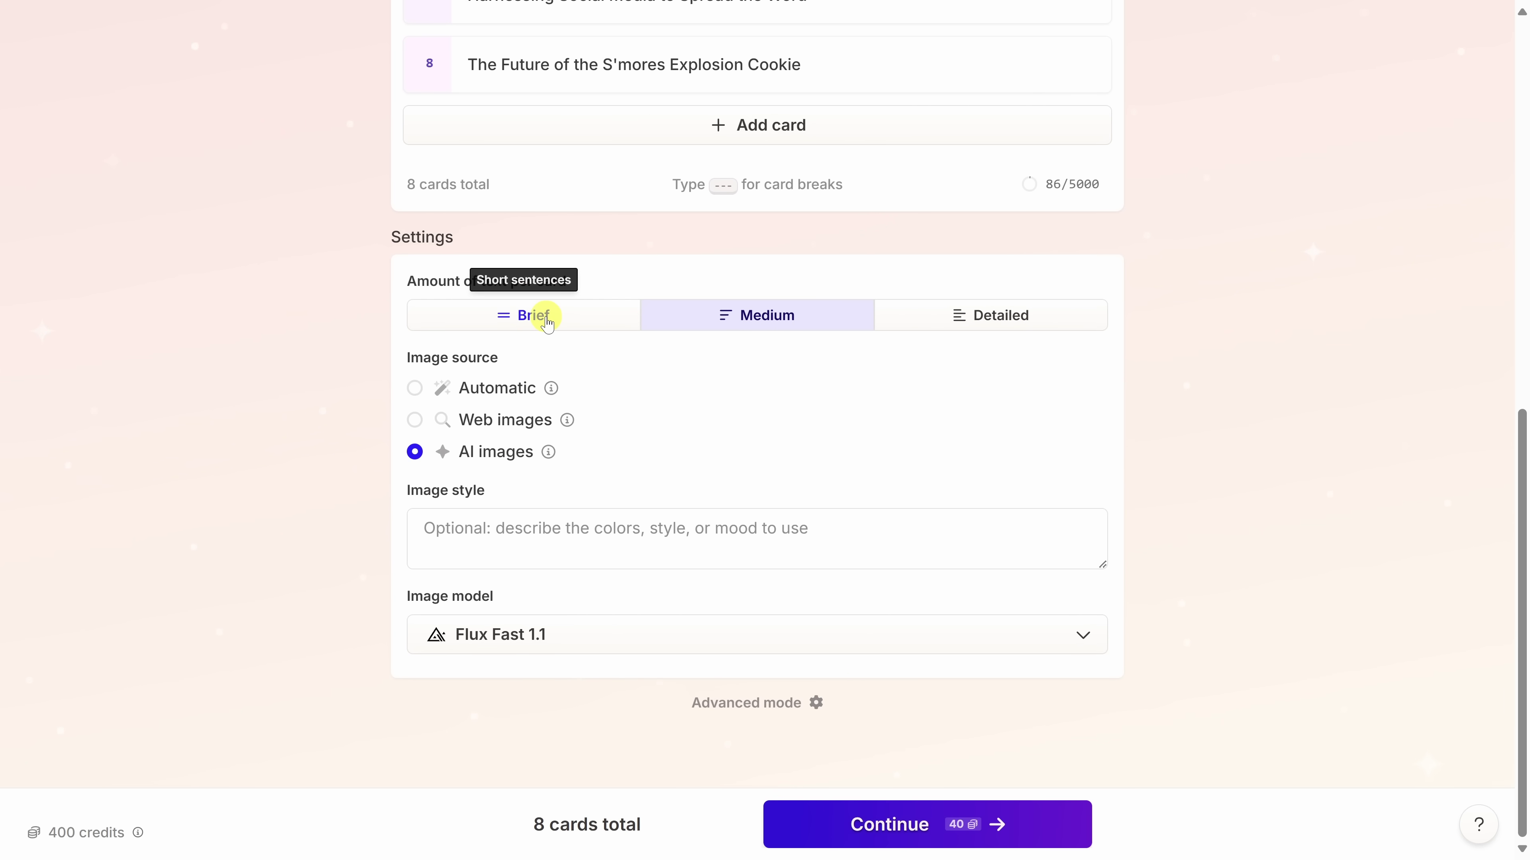
- Set text per card to Brief and choose Flux Fast 1.1 as the image model
left_click(547, 324)
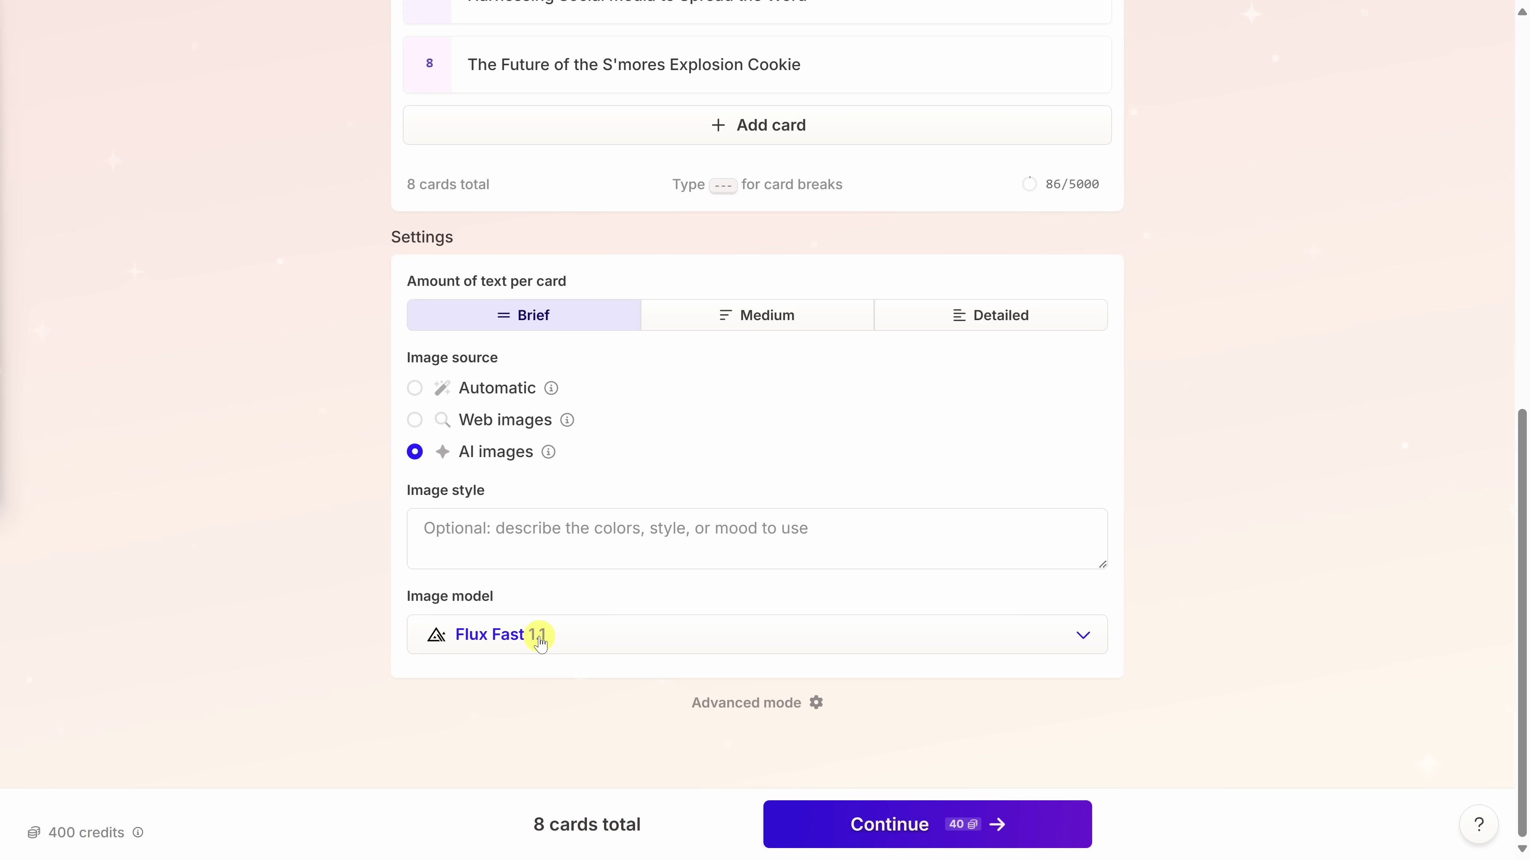
left_click(540, 643)
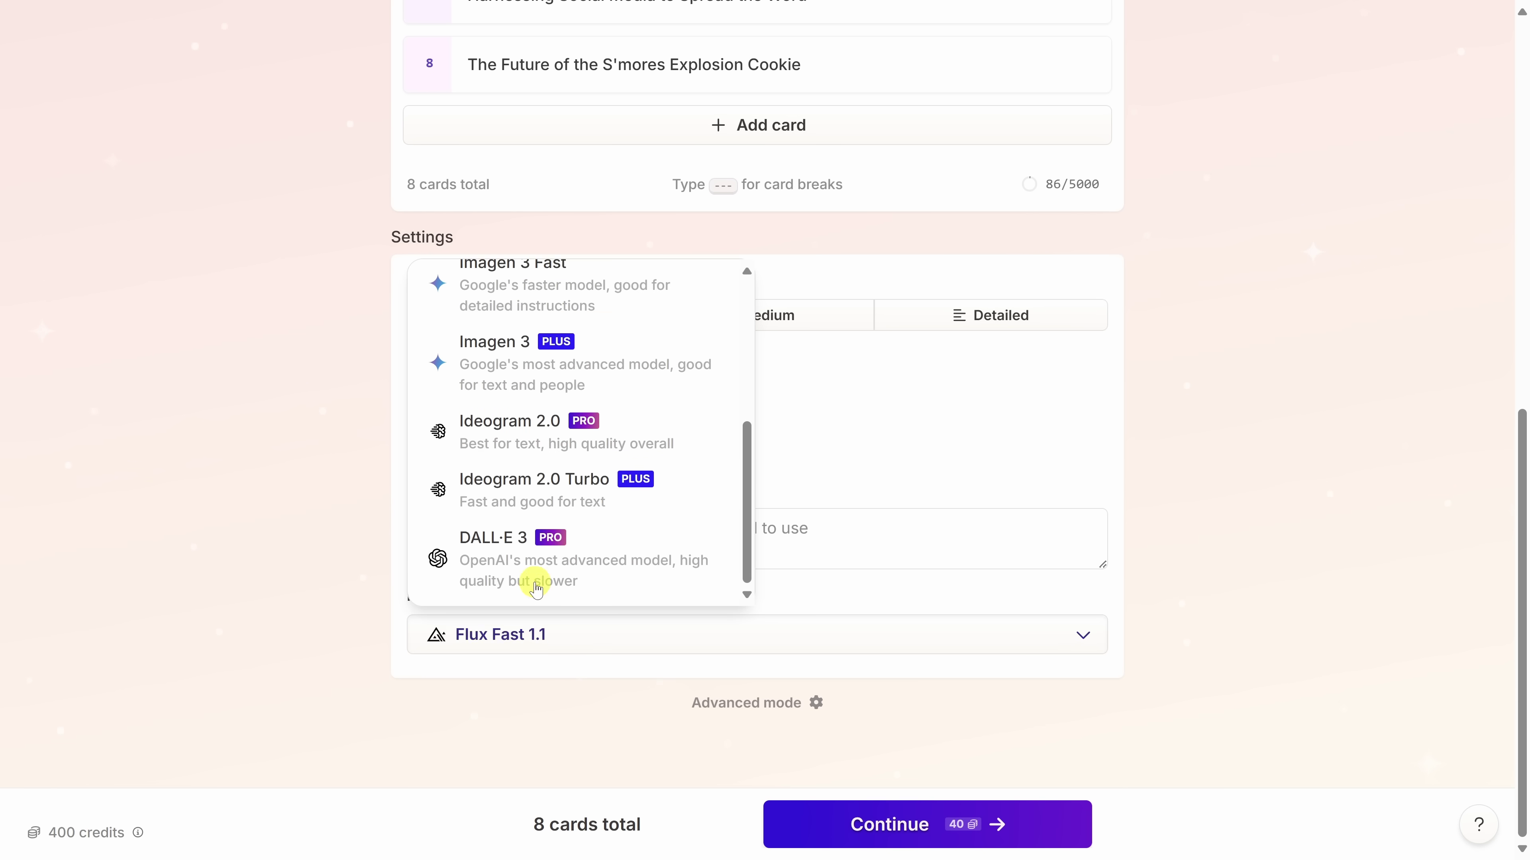
scroll(544, 568, "up", 1)
scroll(543, 568, "up", 3)
scroll(545, 570, "up", 2)
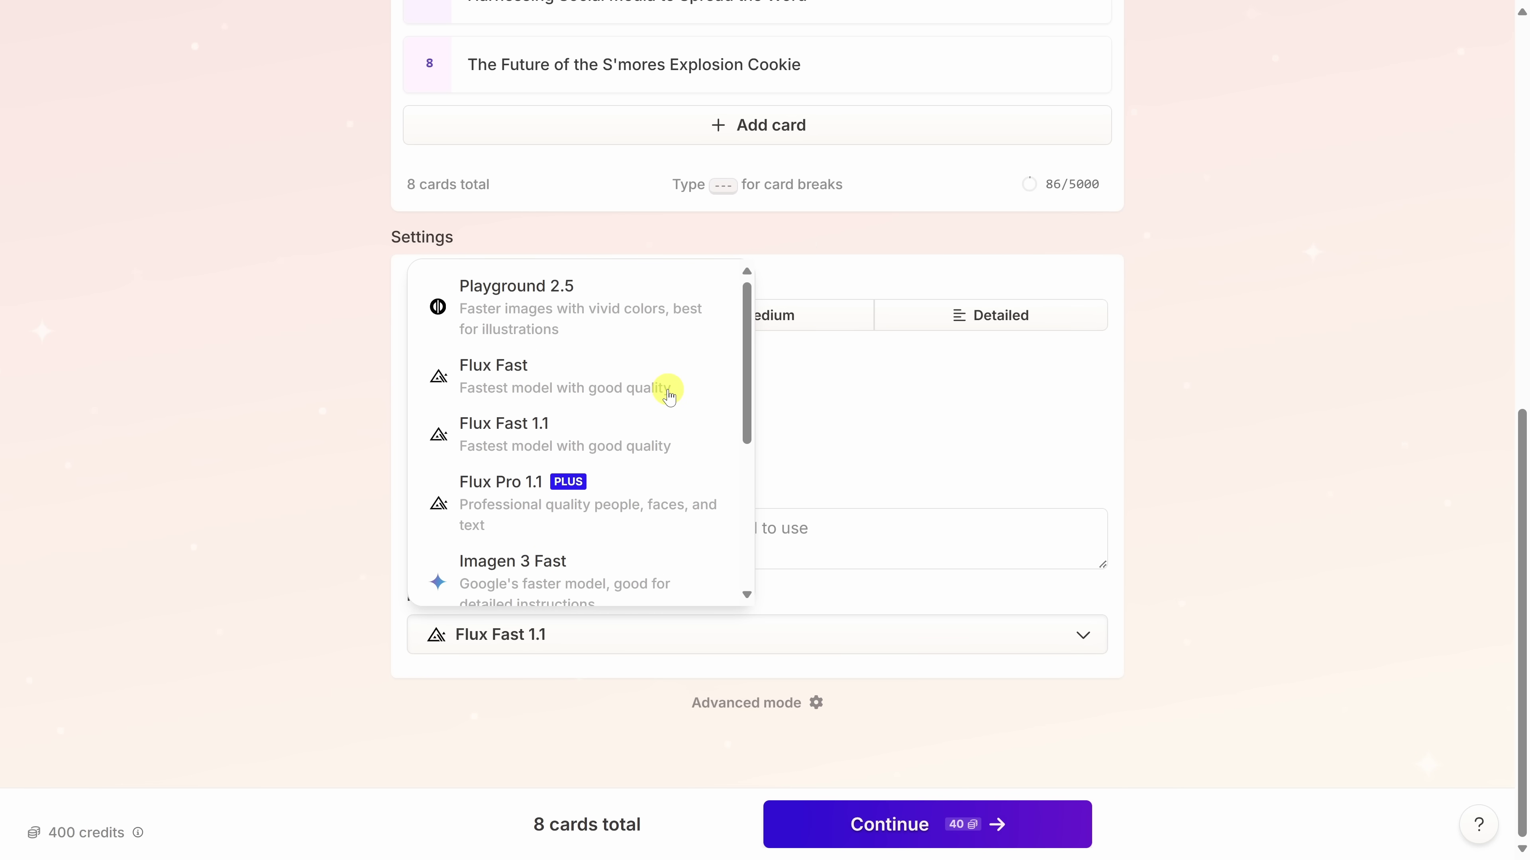
scroll(668, 393, "down", 5)
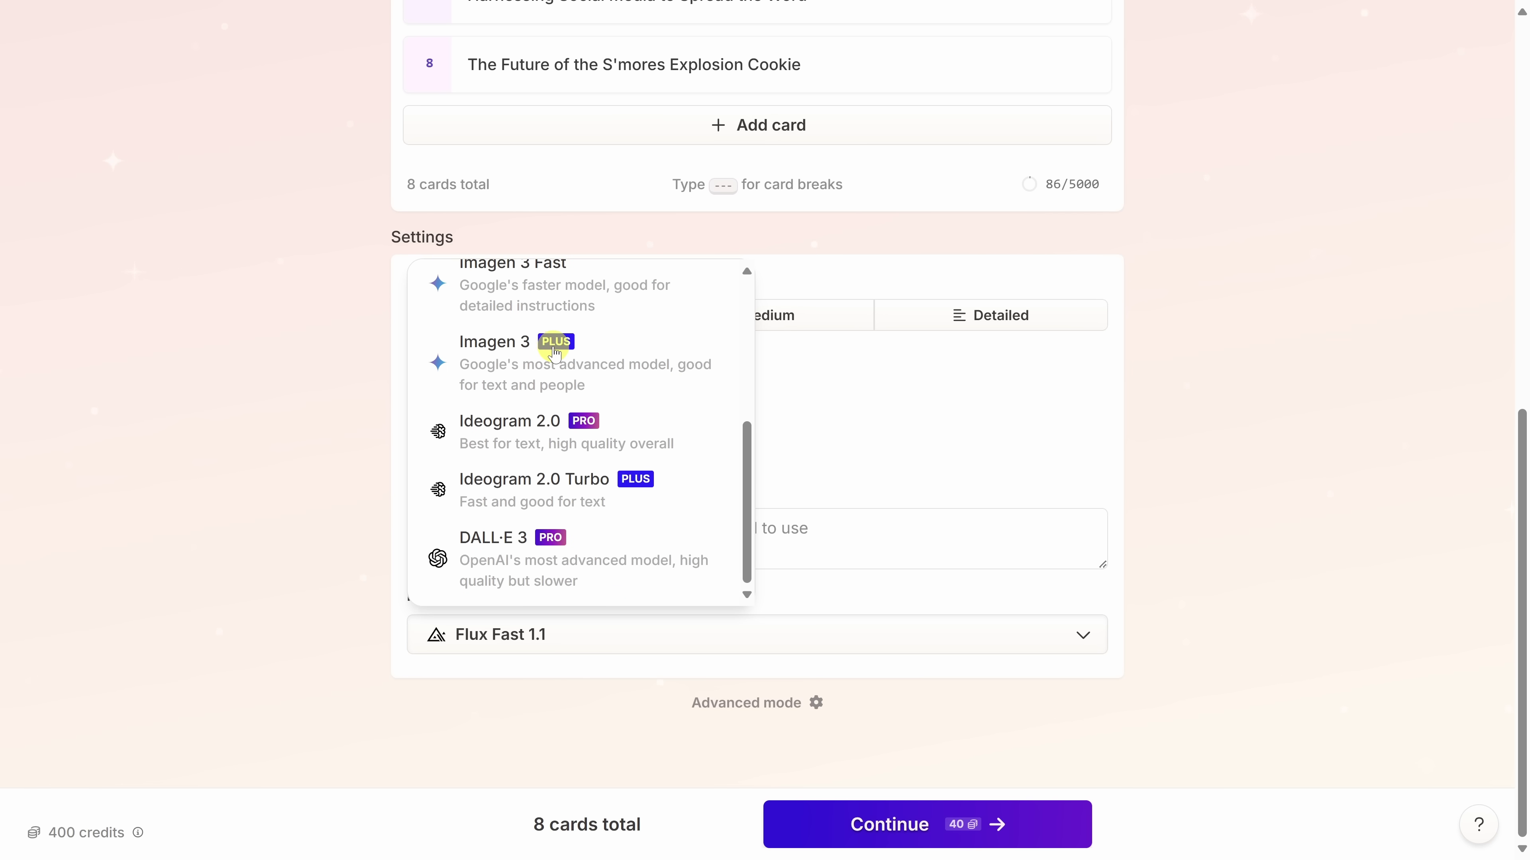
scroll(587, 368, "up", 2)
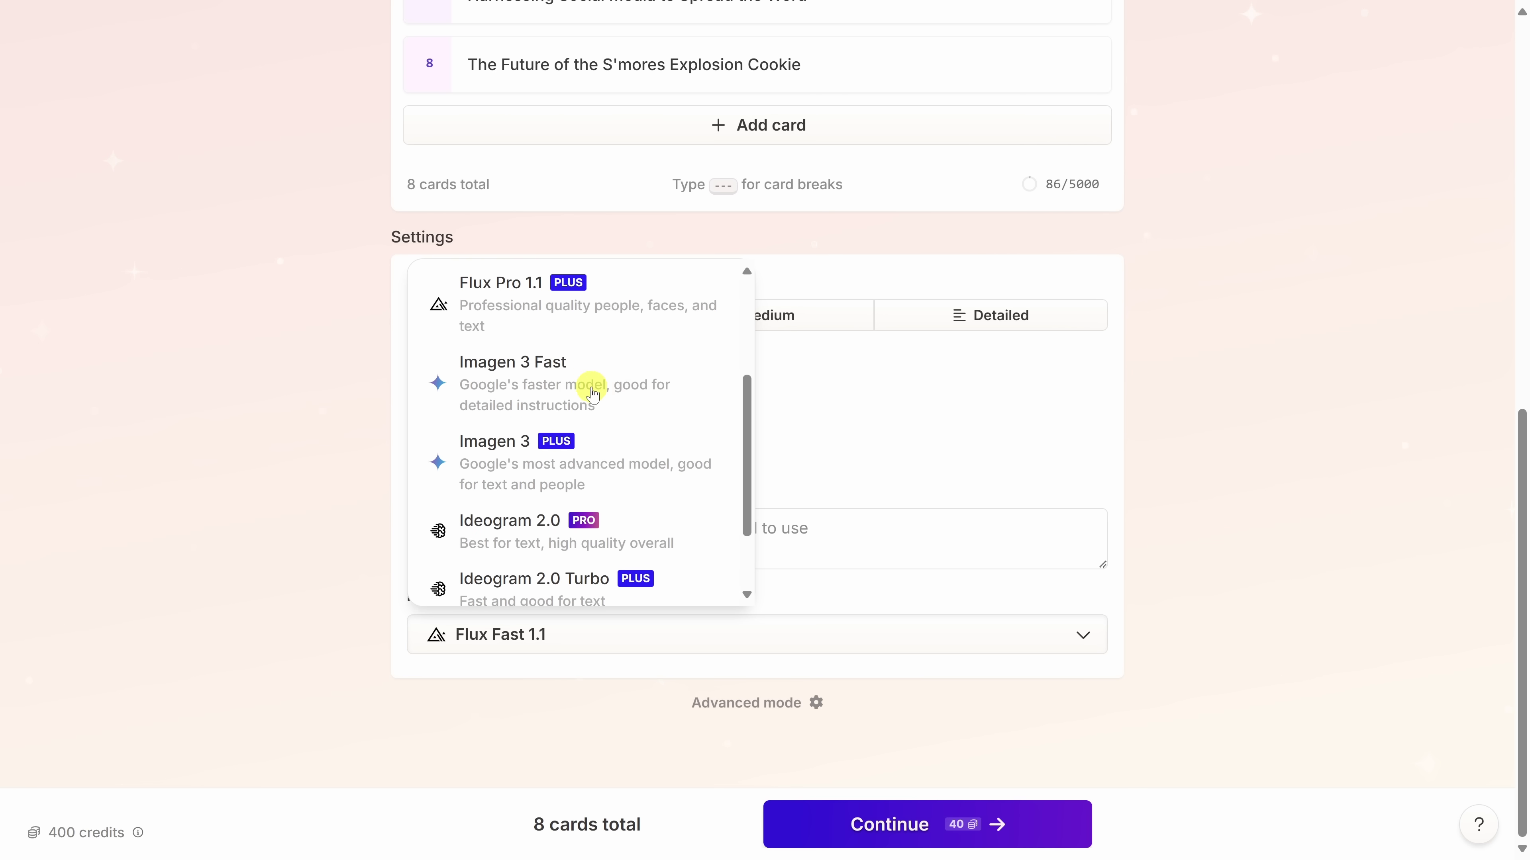
scroll(611, 401, "up", 1)
scroll(611, 401, "up", 3)
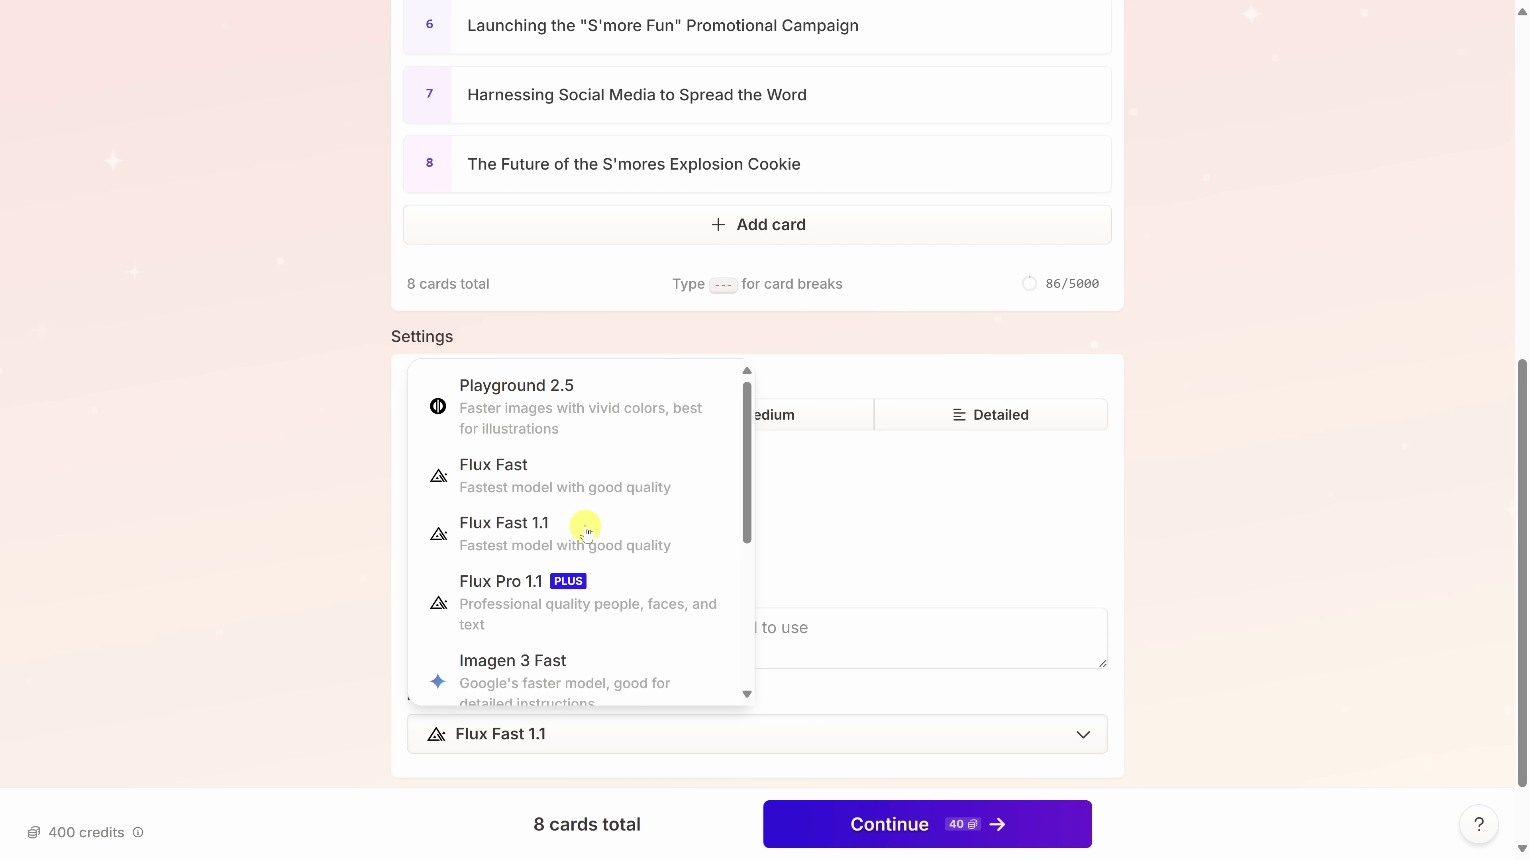
left_click(585, 532)
scroll(586, 535, "down", 2)
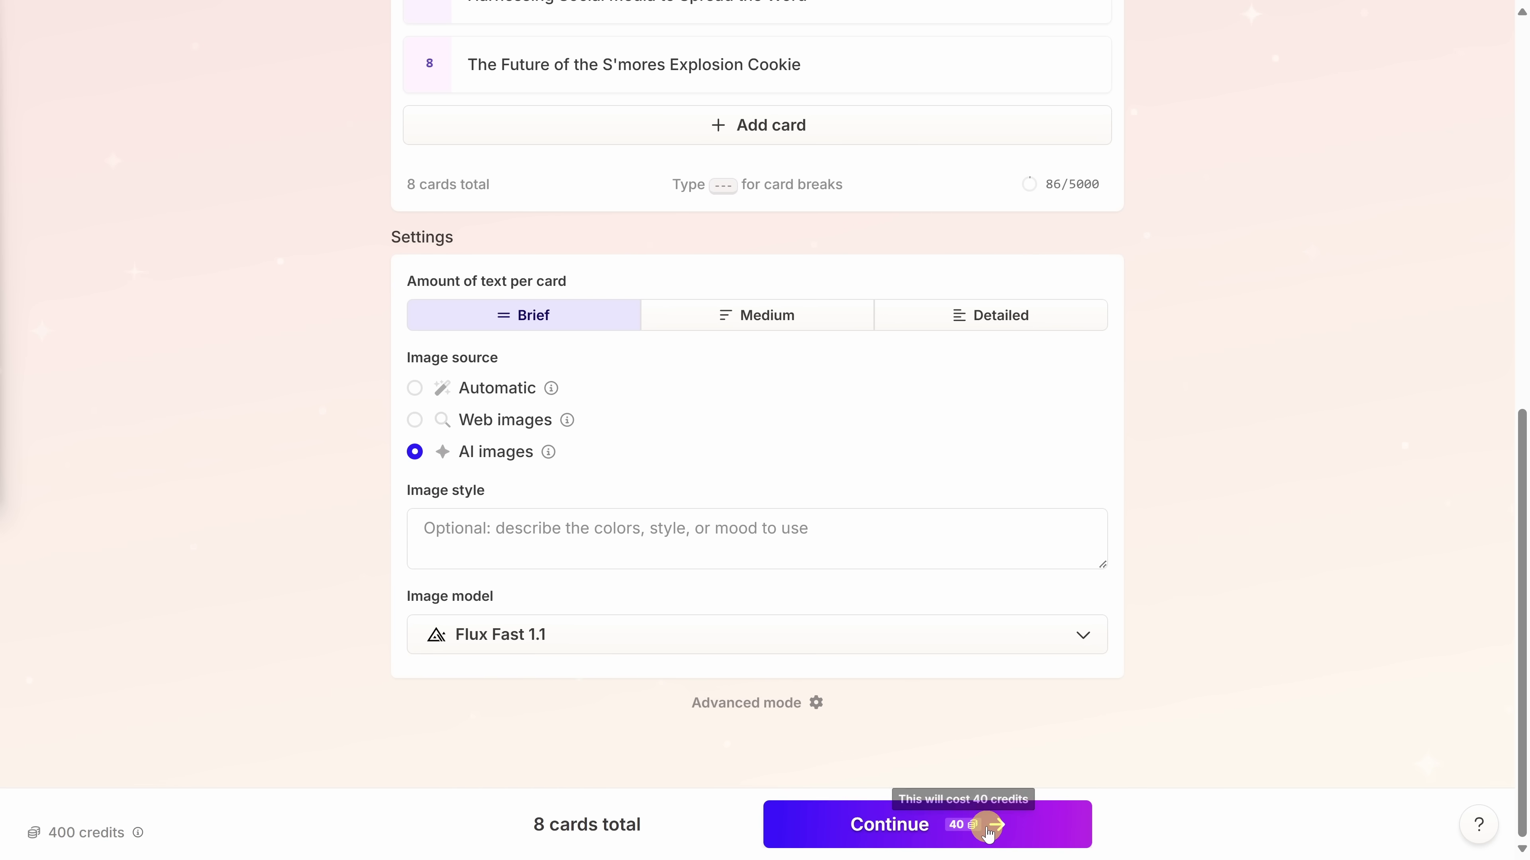
- Continue to the theme picker and select the Peach theme instead of Blueberry
left_click(991, 833)
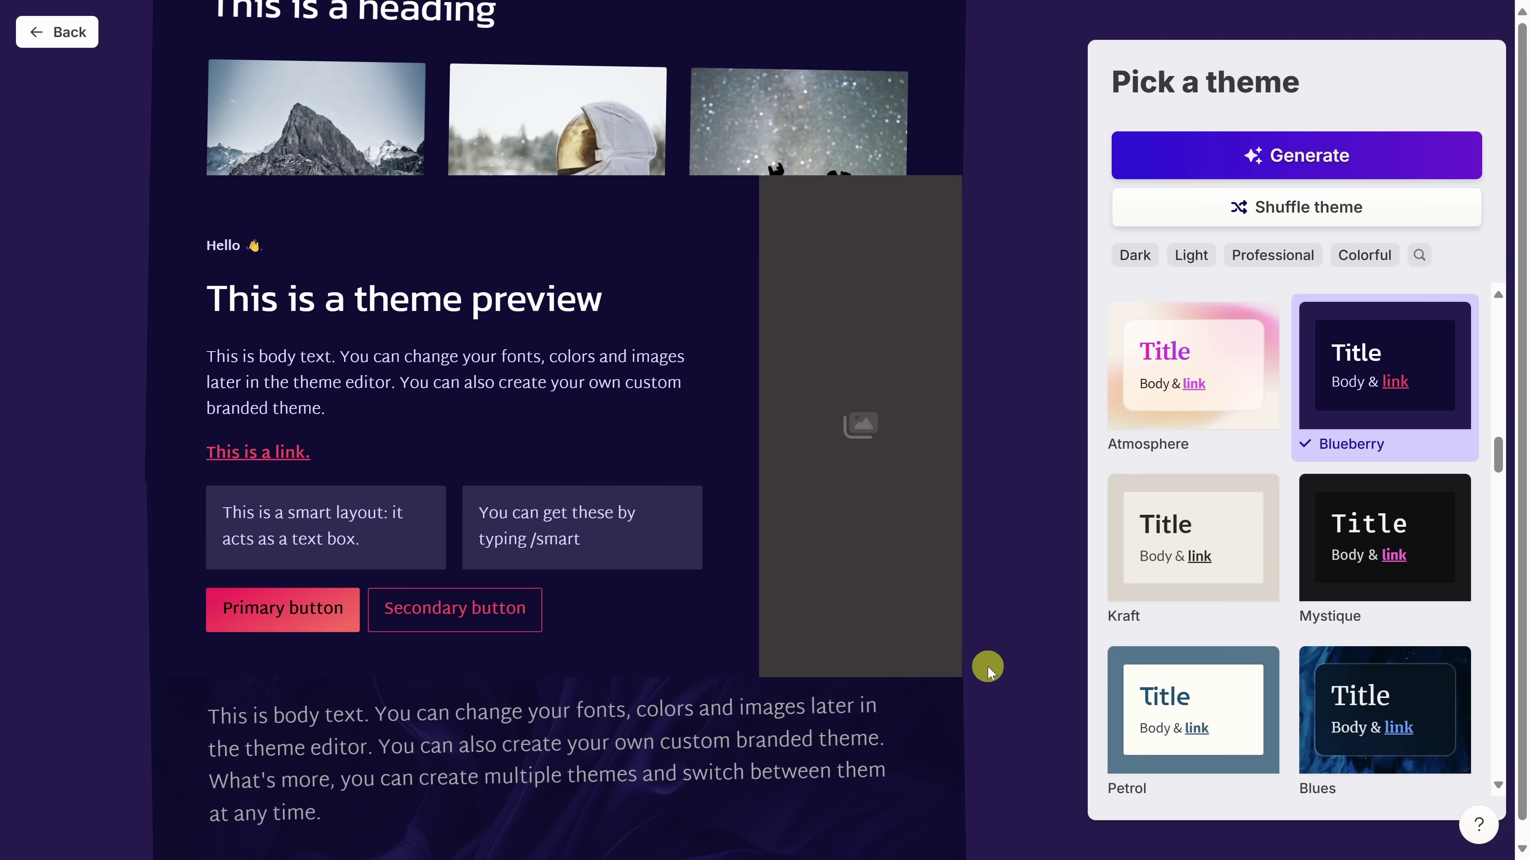
scroll(1253, 468, "down", 3)
scroll(1265, 493, "up", 3)
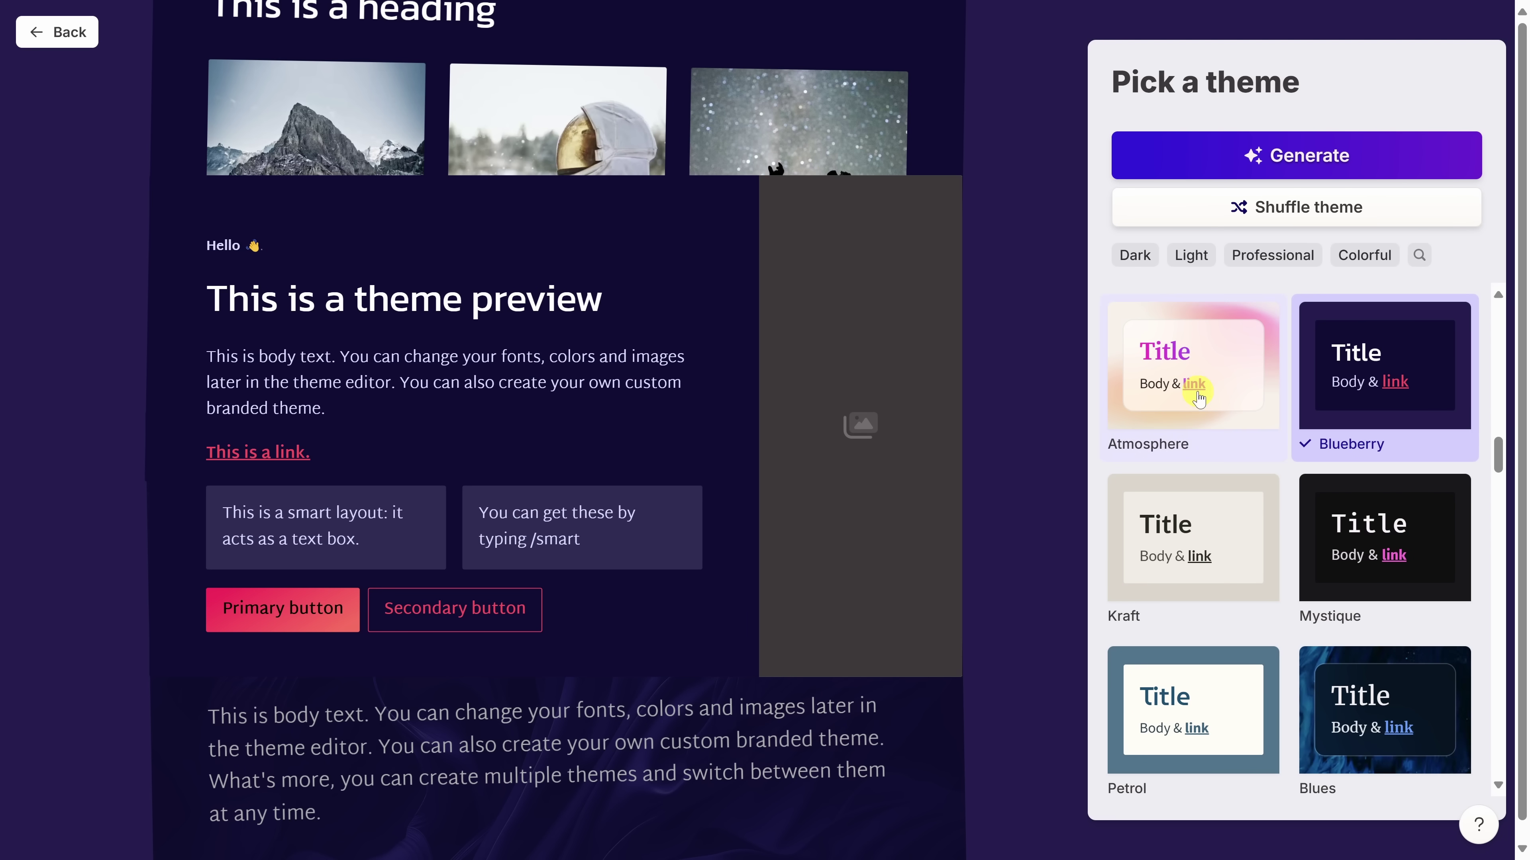
scroll(1222, 392, "down", 5)
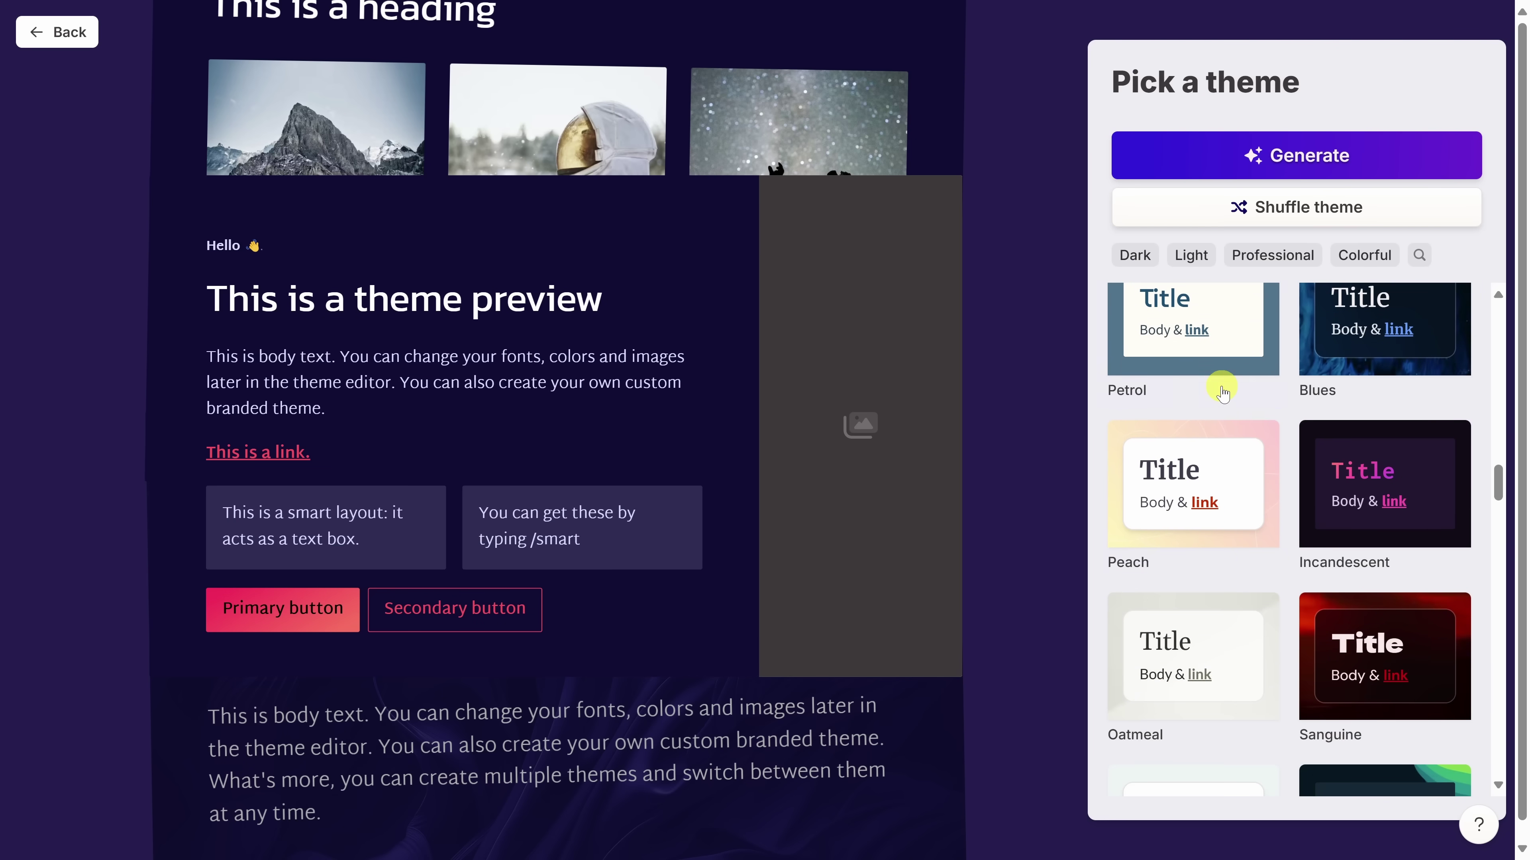
left_click(1195, 489)
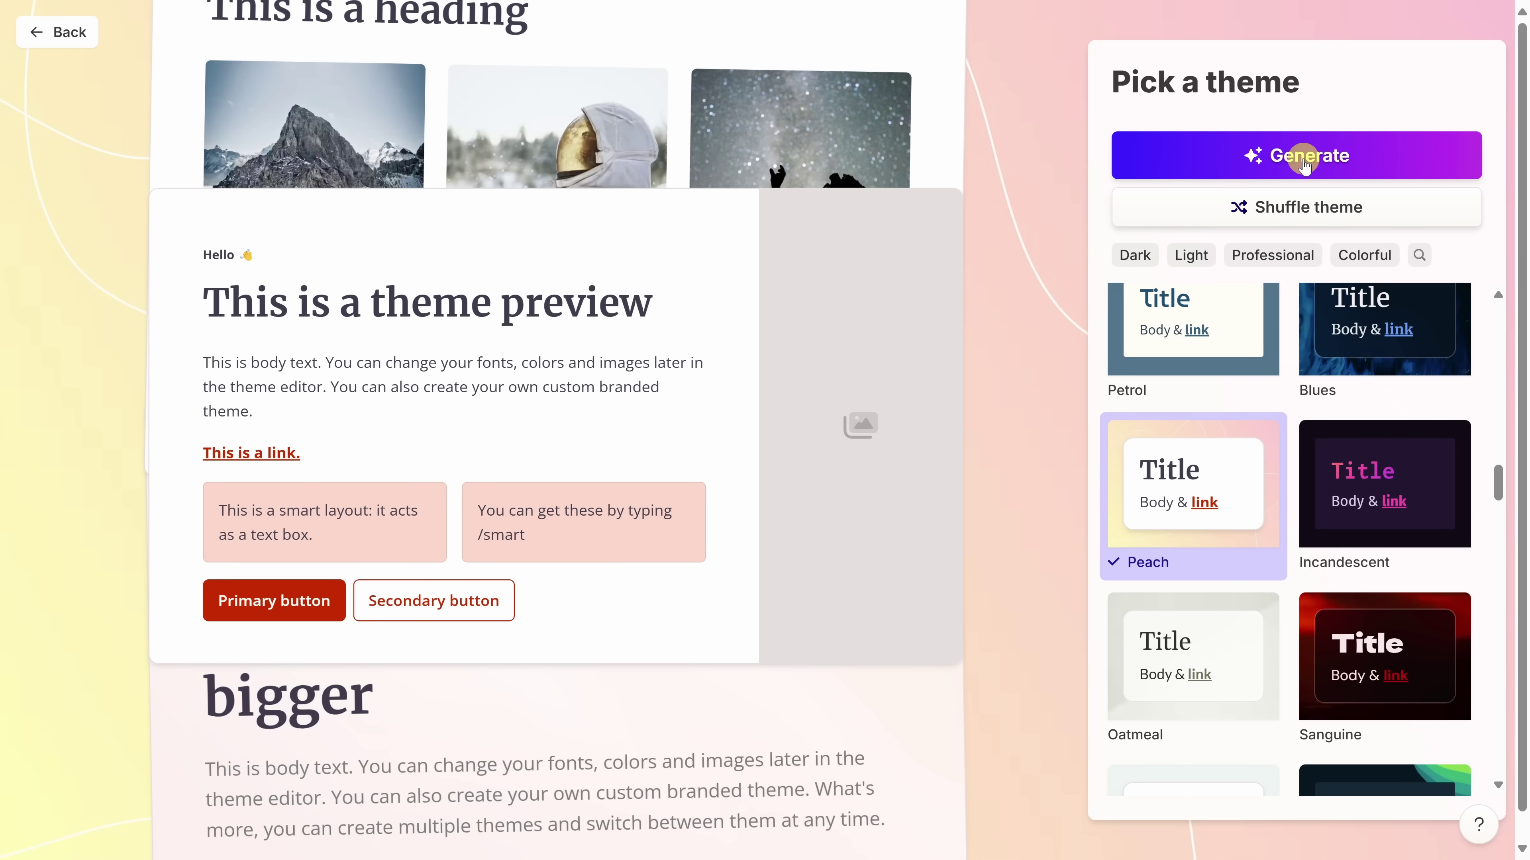
- Generate the Peach-themed S'mores Explosion Cookie deck and scroll over its cards
left_click(1304, 163)
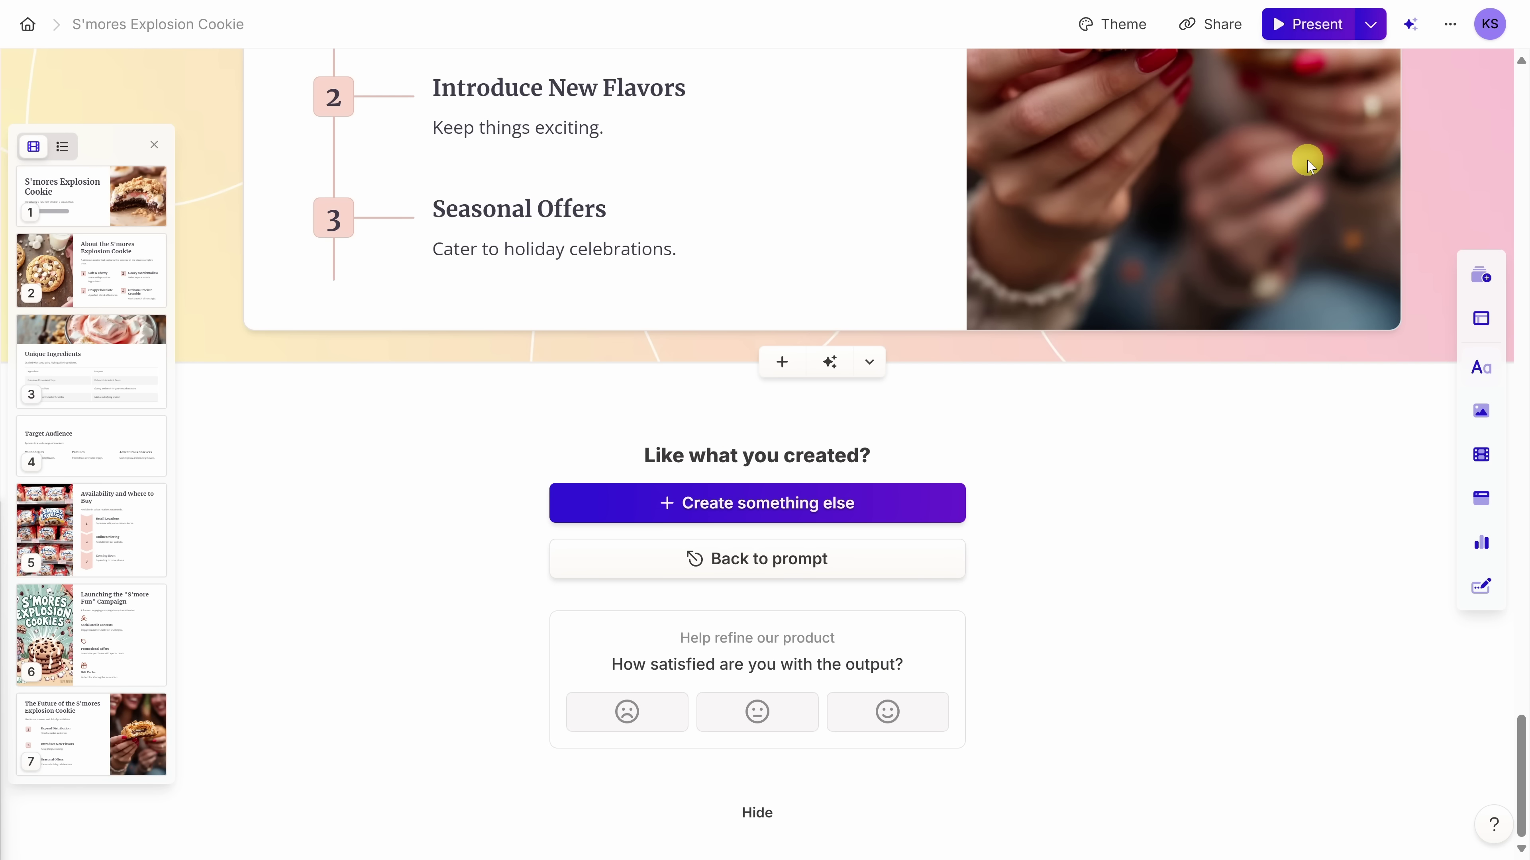
scroll(1086, 482, "up", 6)
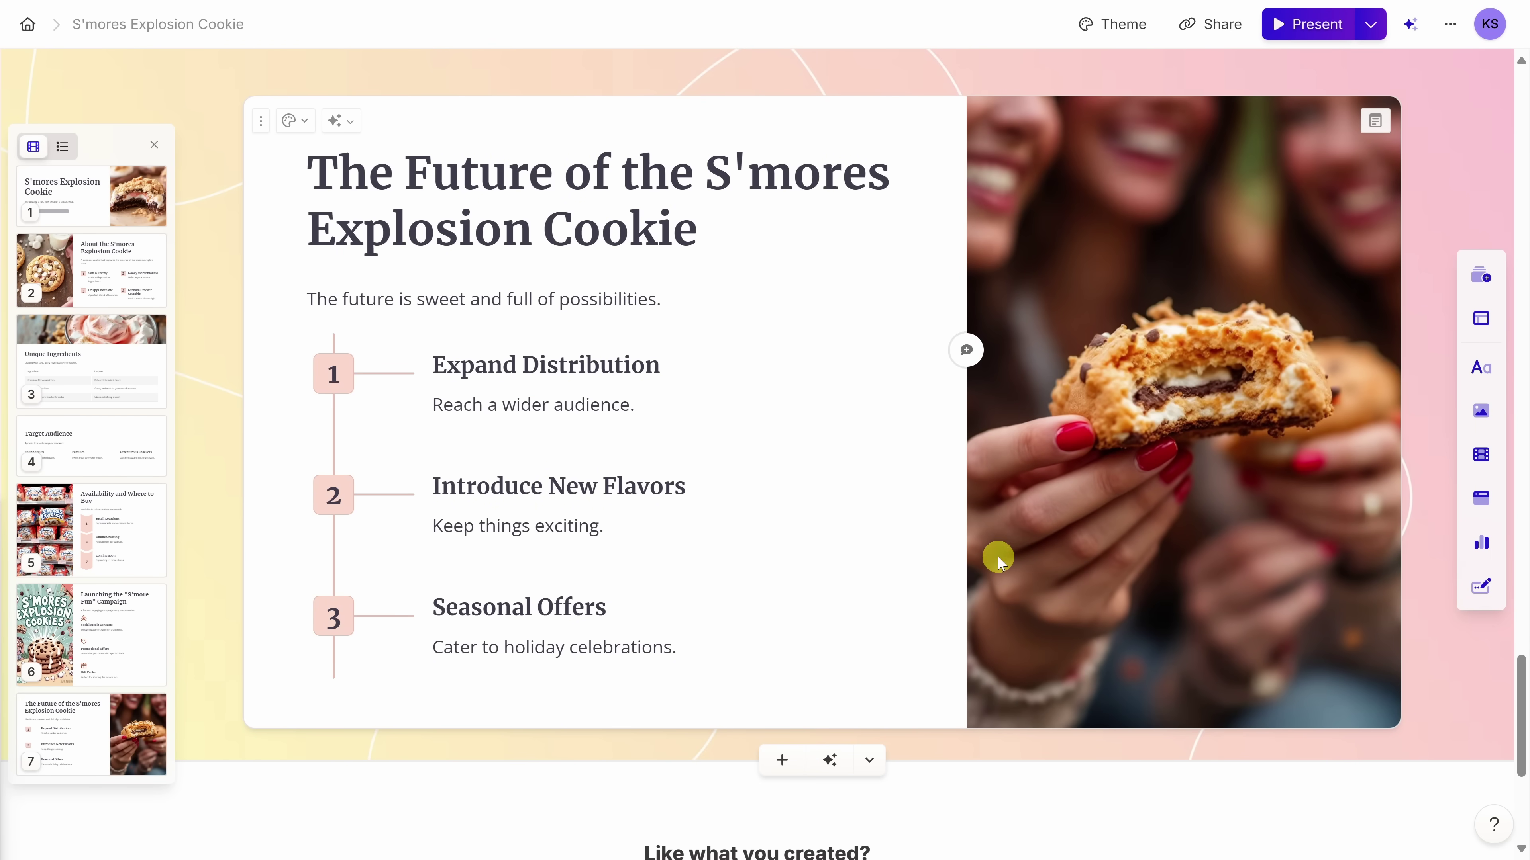
scroll(998, 554, "up", 8)
scroll(999, 548, "up", 3)
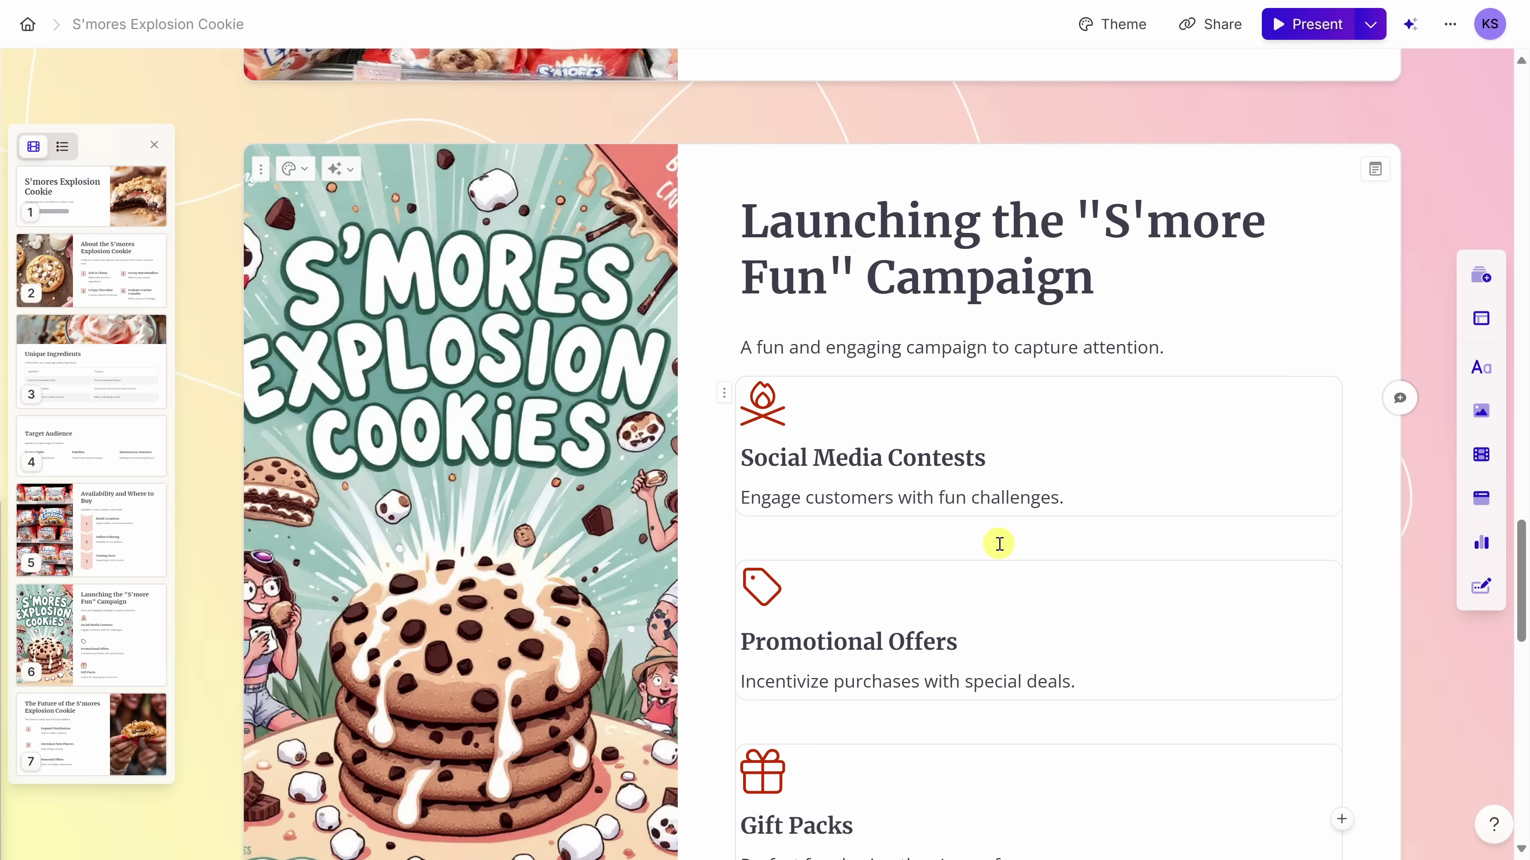
scroll(1000, 542, "down", 2)
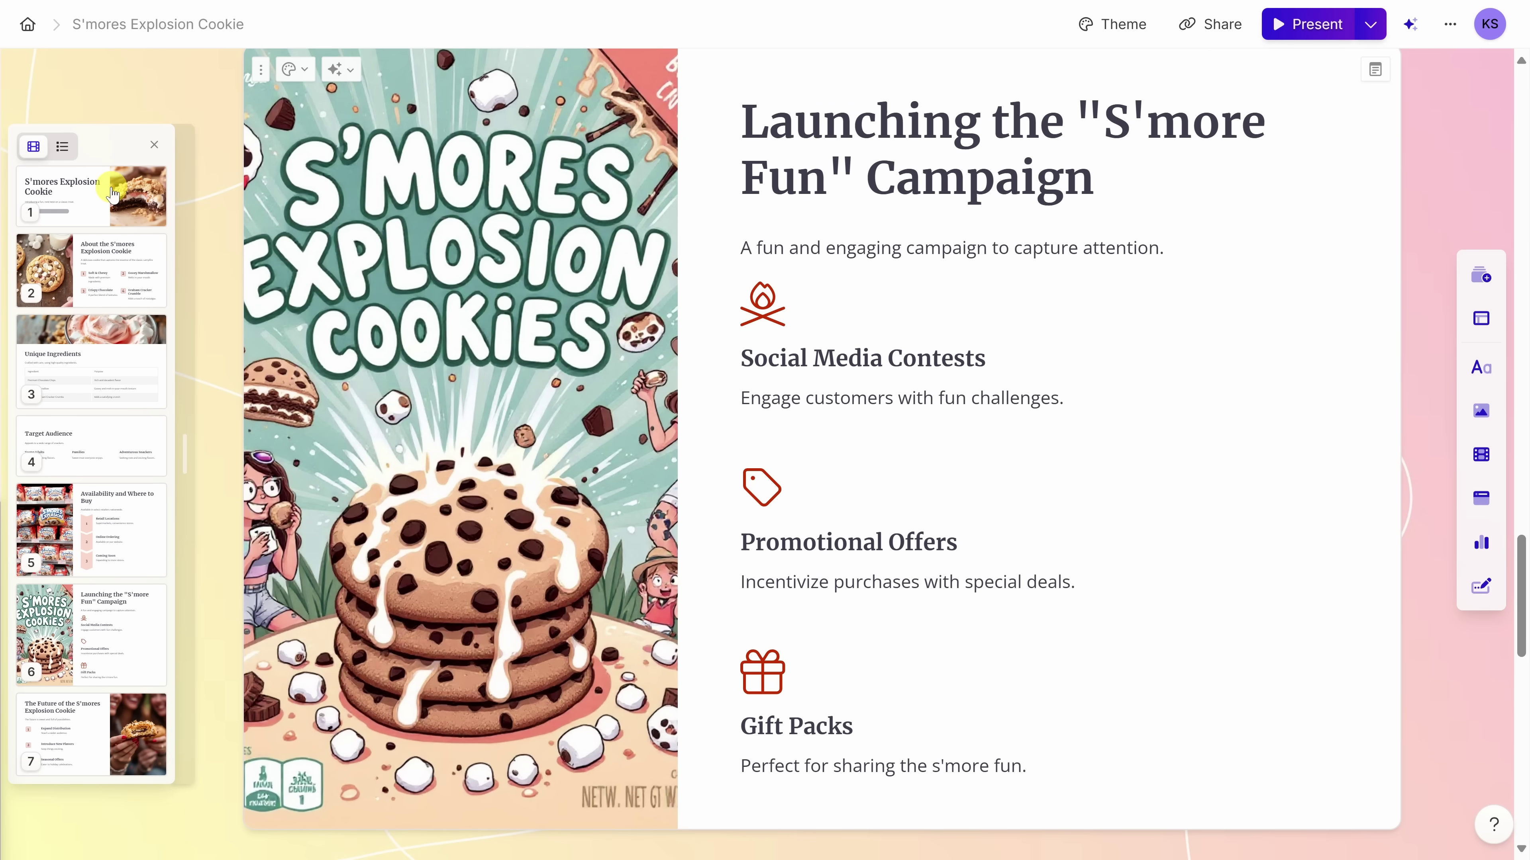
- Review every slide from the title card down, ending on the Unique Ingredients slide
left_click(112, 193)
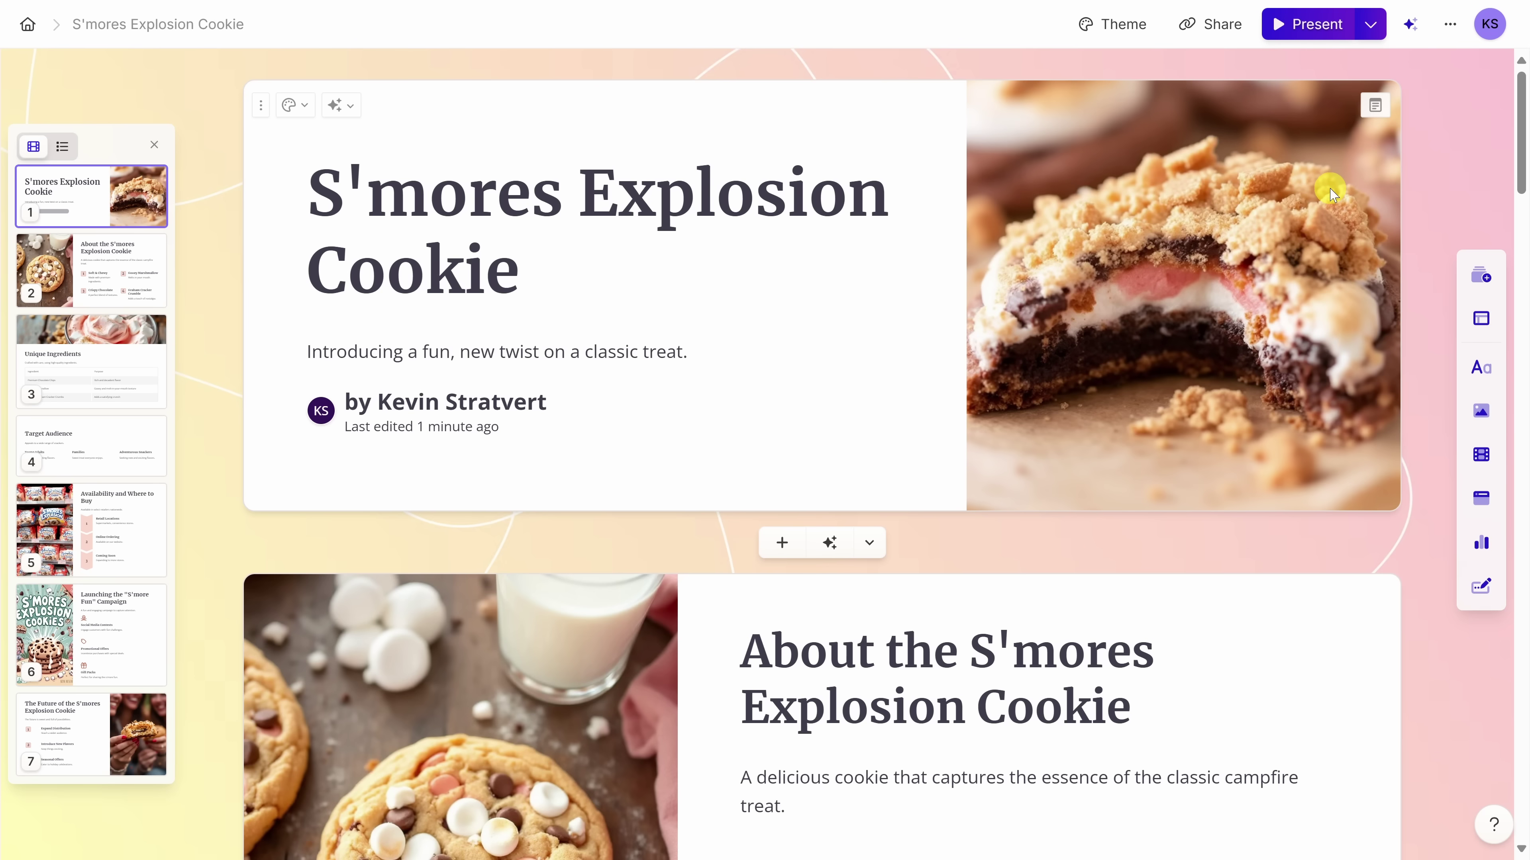
scroll(1331, 192, "down", 5)
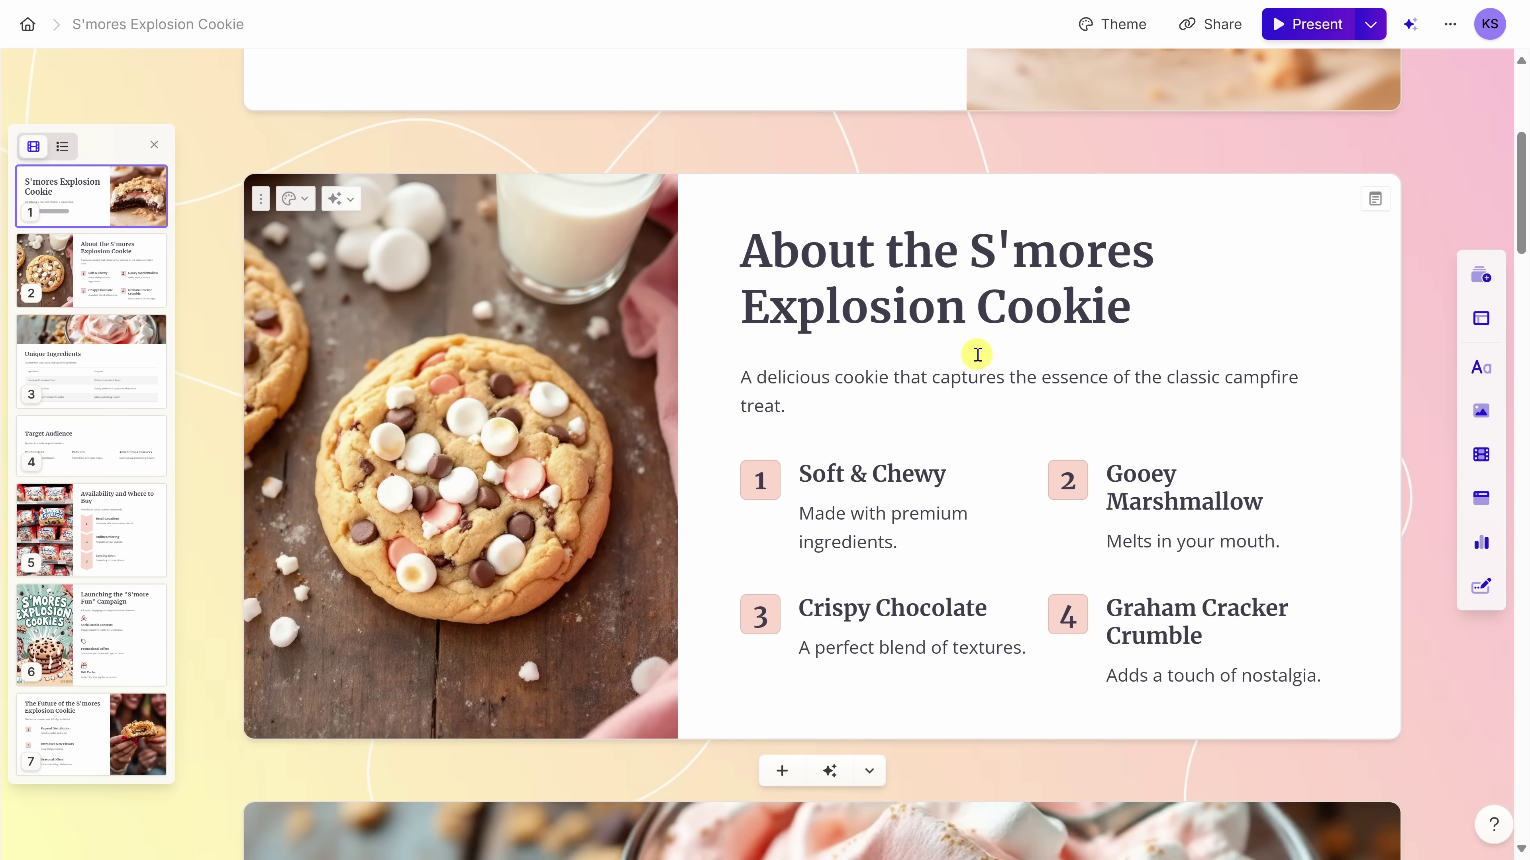
scroll(974, 350, "down", 6)
scroll(978, 349, "down", 2)
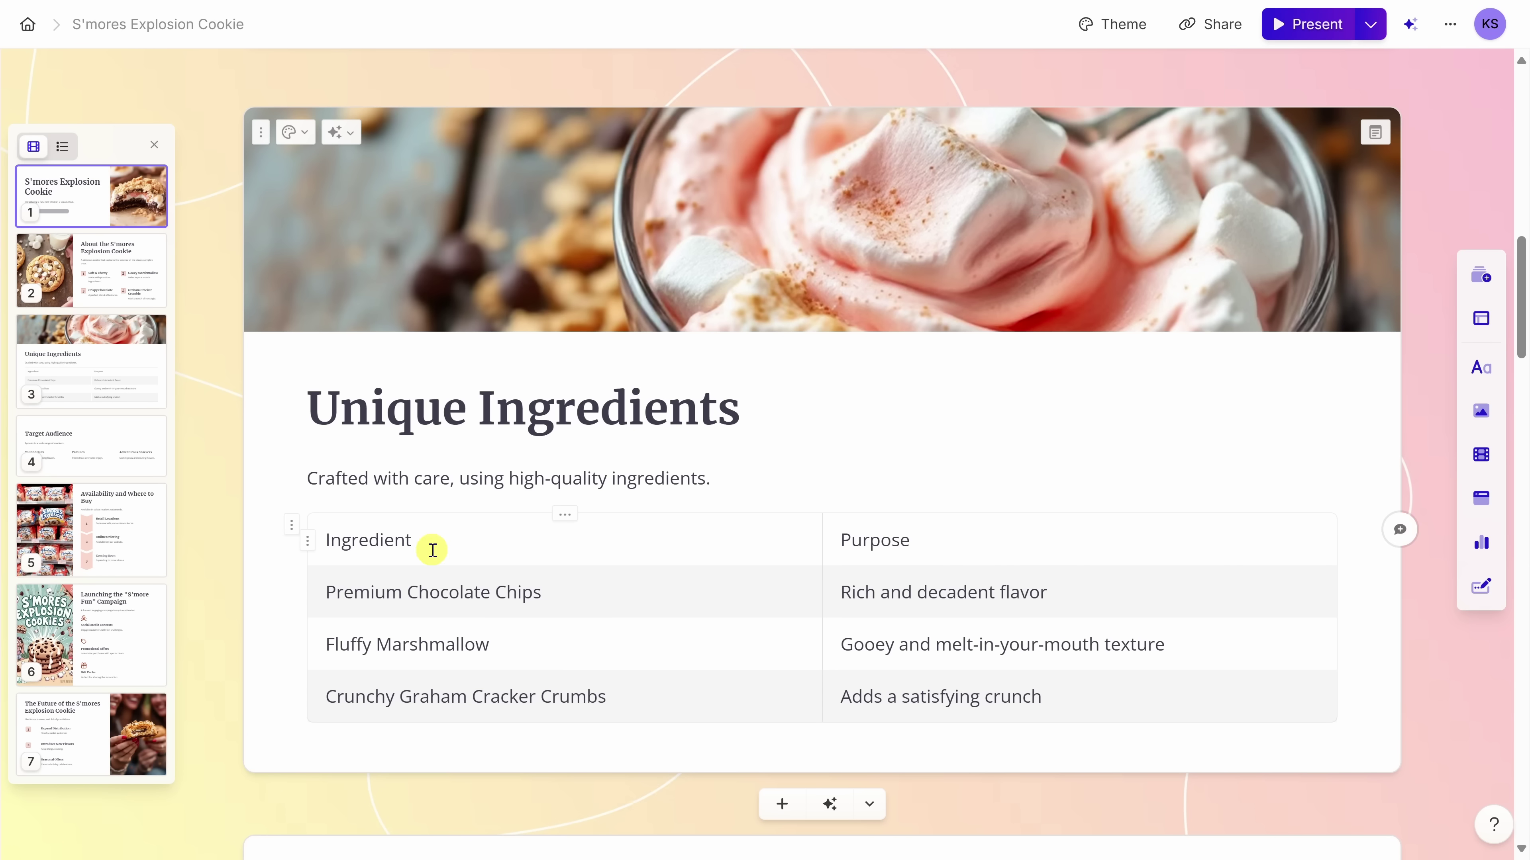
scroll(679, 538, "down", 10)
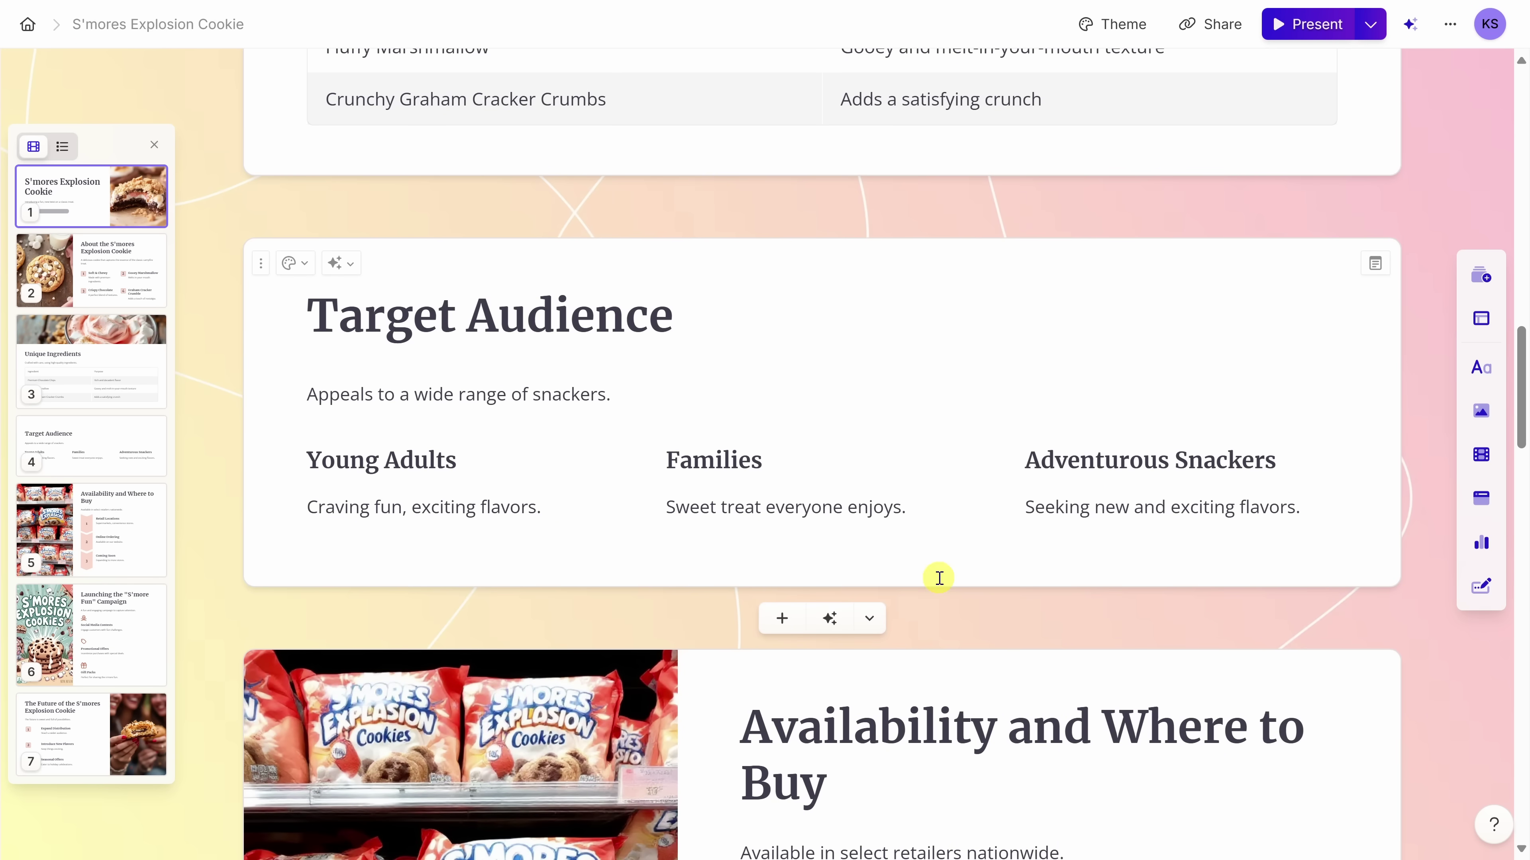
scroll(1206, 541, "down", 8)
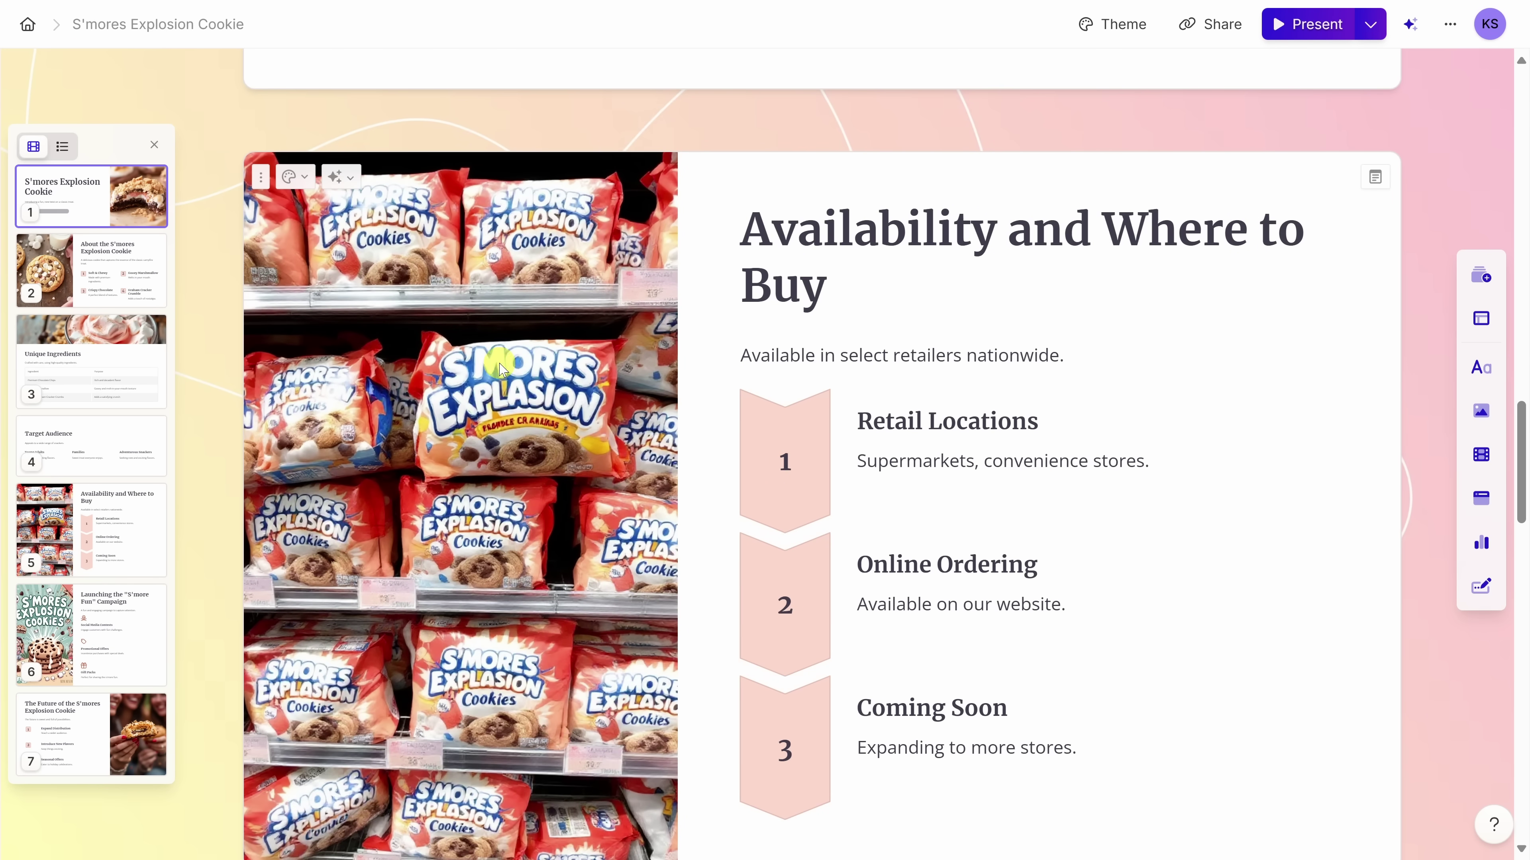
scroll(779, 386, "down", 15)
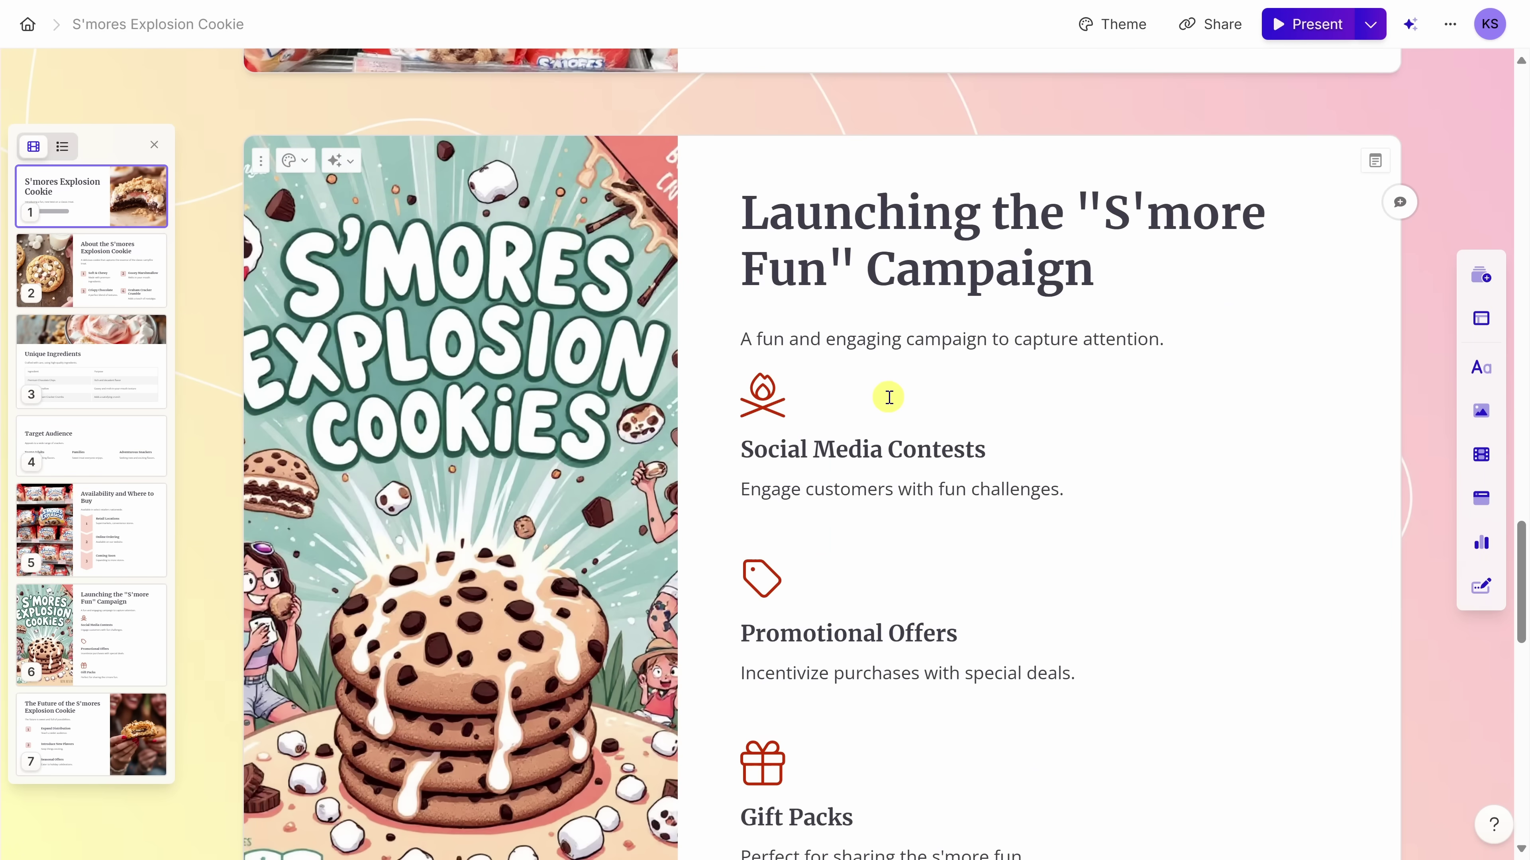
scroll(1172, 329, "down", 15)
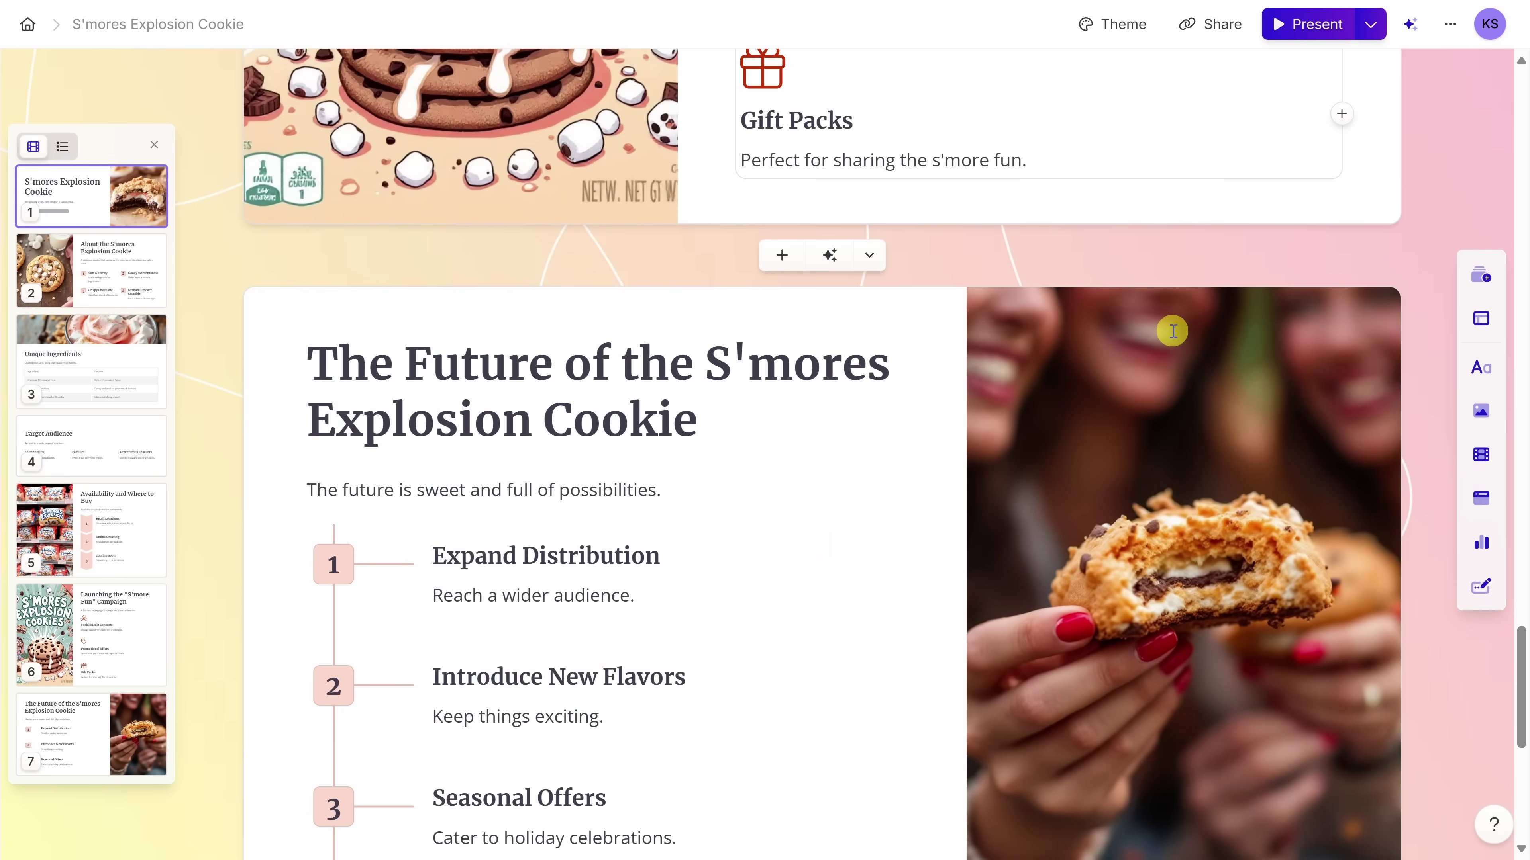
scroll(1173, 331, "down", 5)
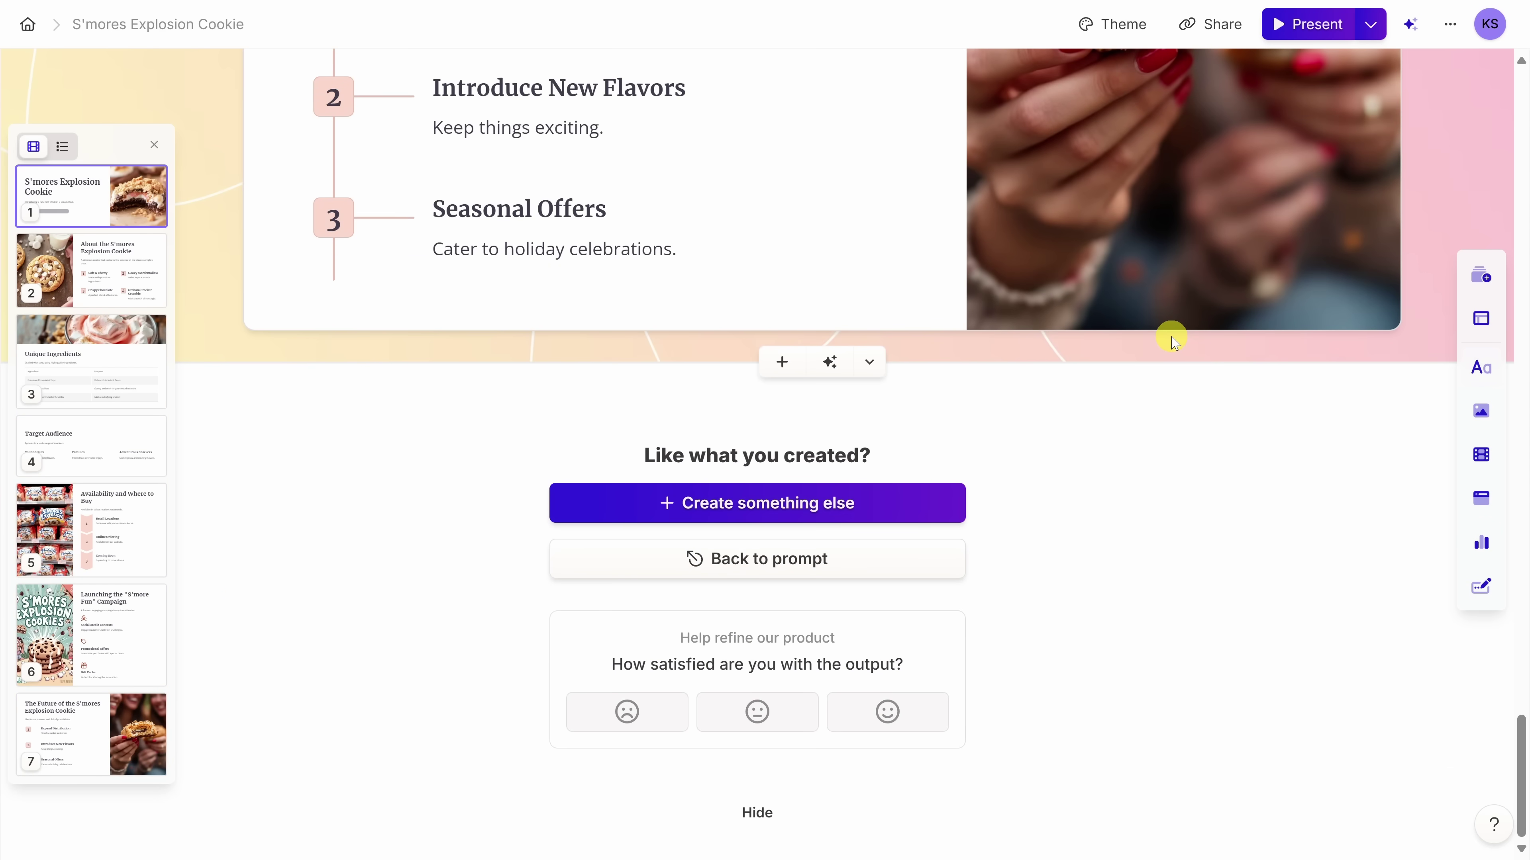
scroll(1171, 339, "up", 2)
scroll(1171, 338, "down", 2)
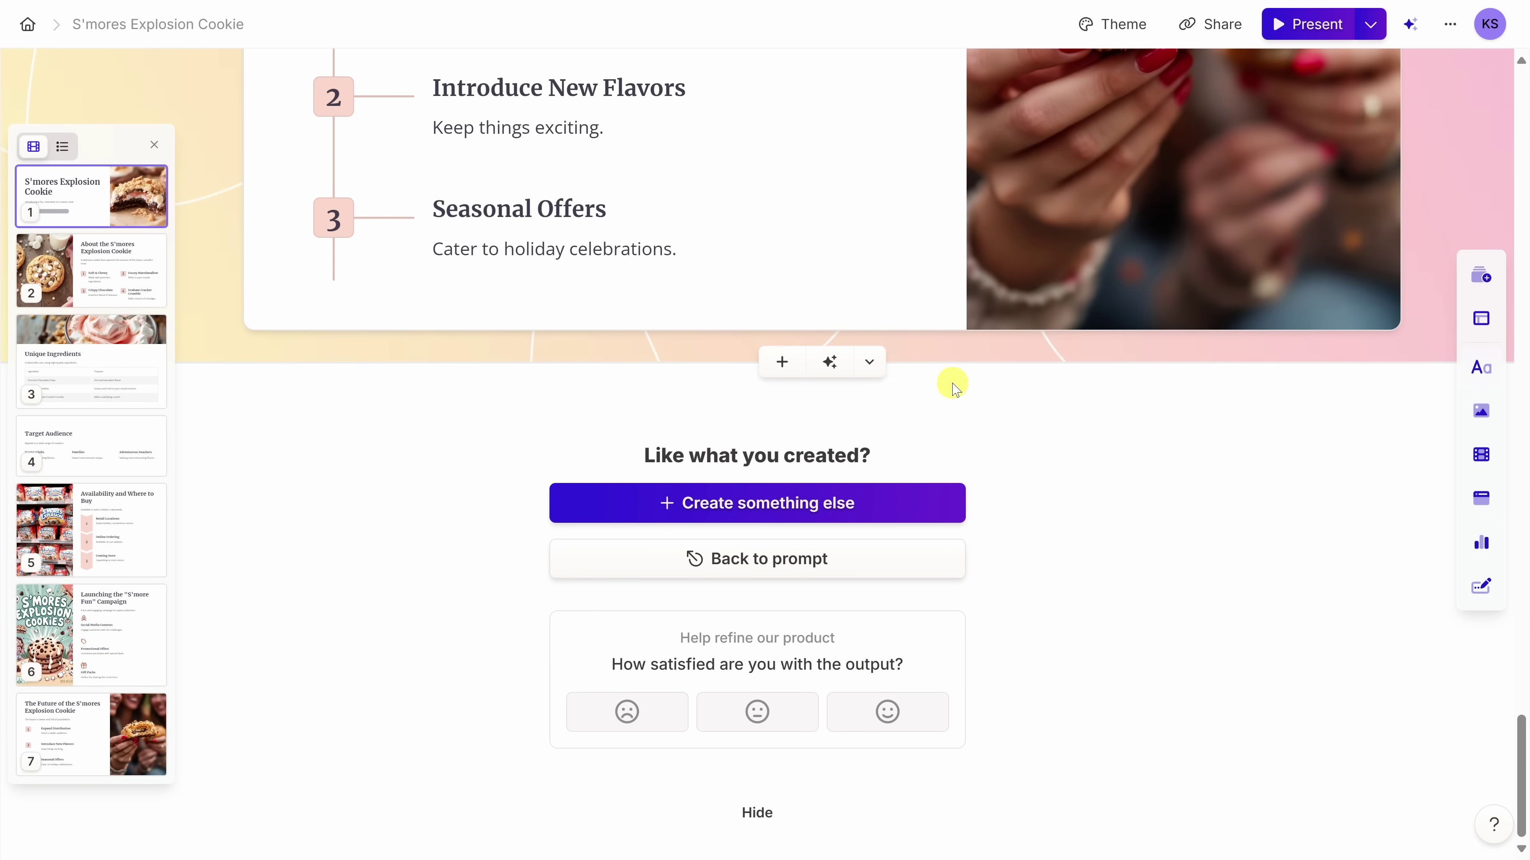
scroll(952, 386, "up", 6)
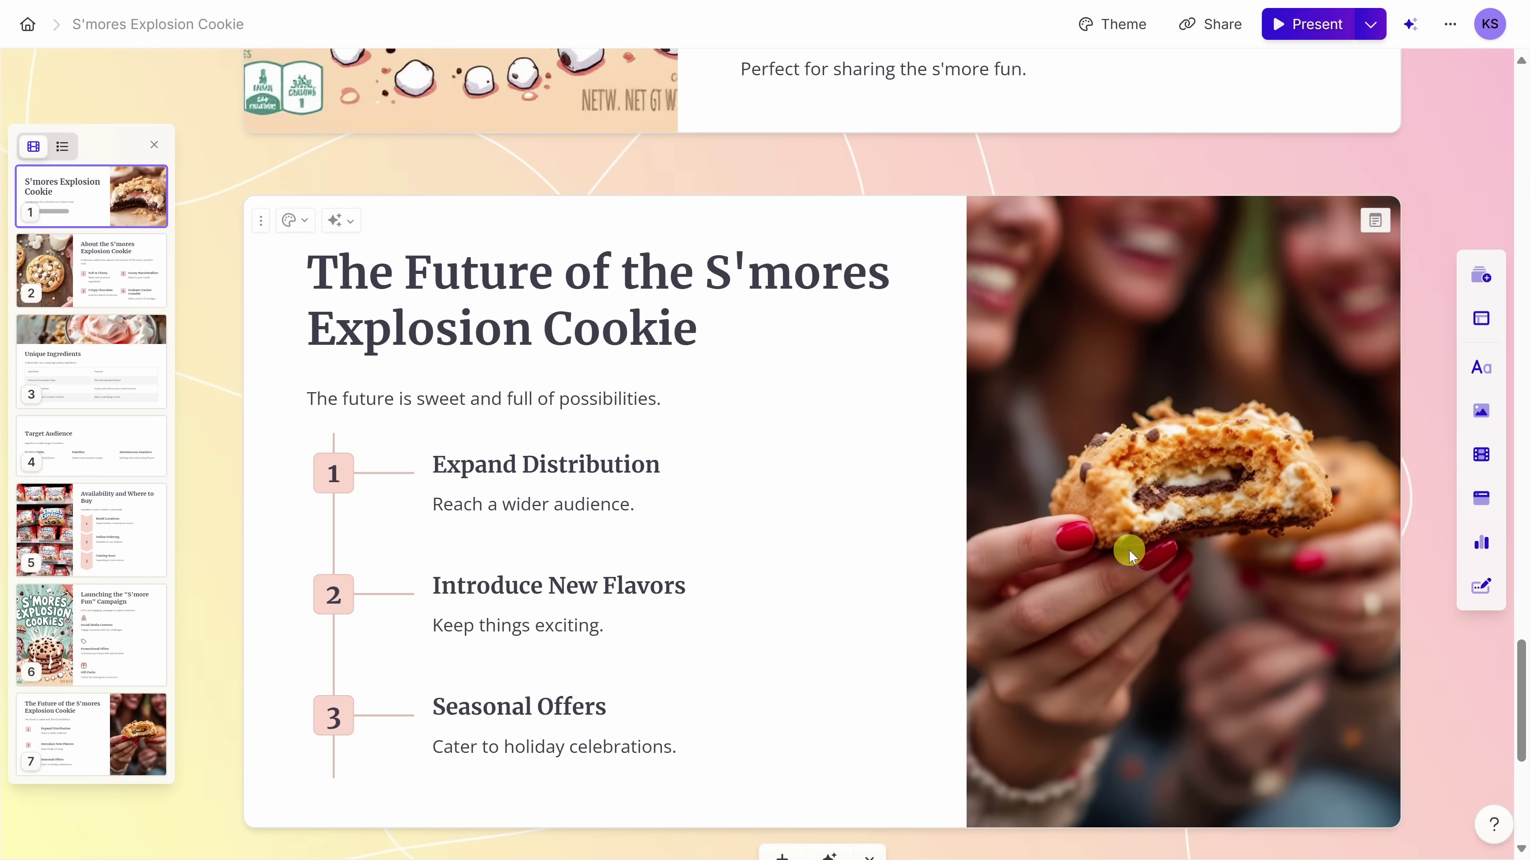
scroll(1123, 464, "up", 15)
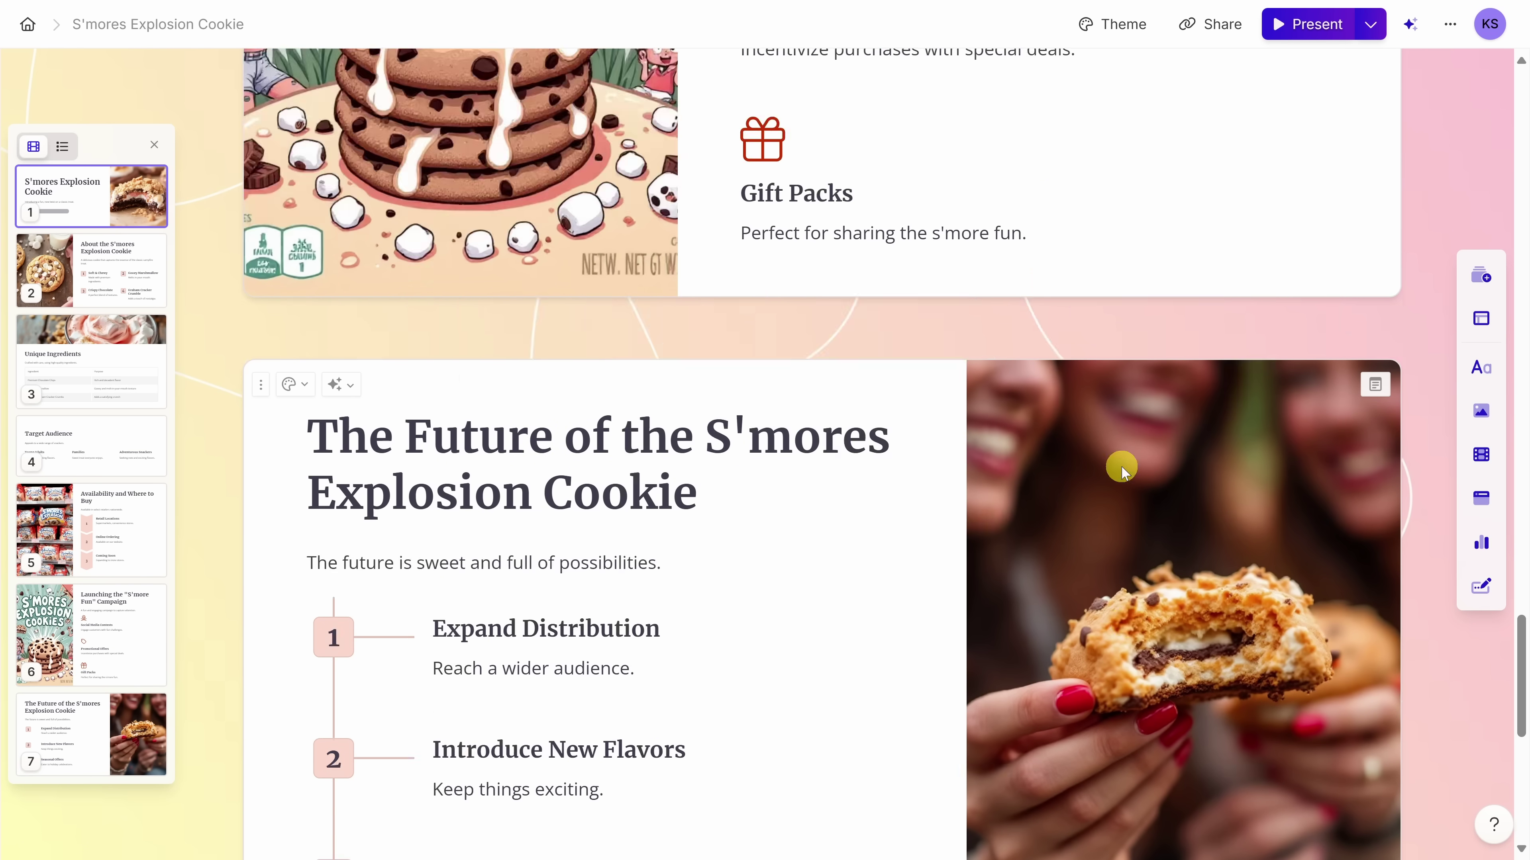
scroll(1115, 475, "up", 20)
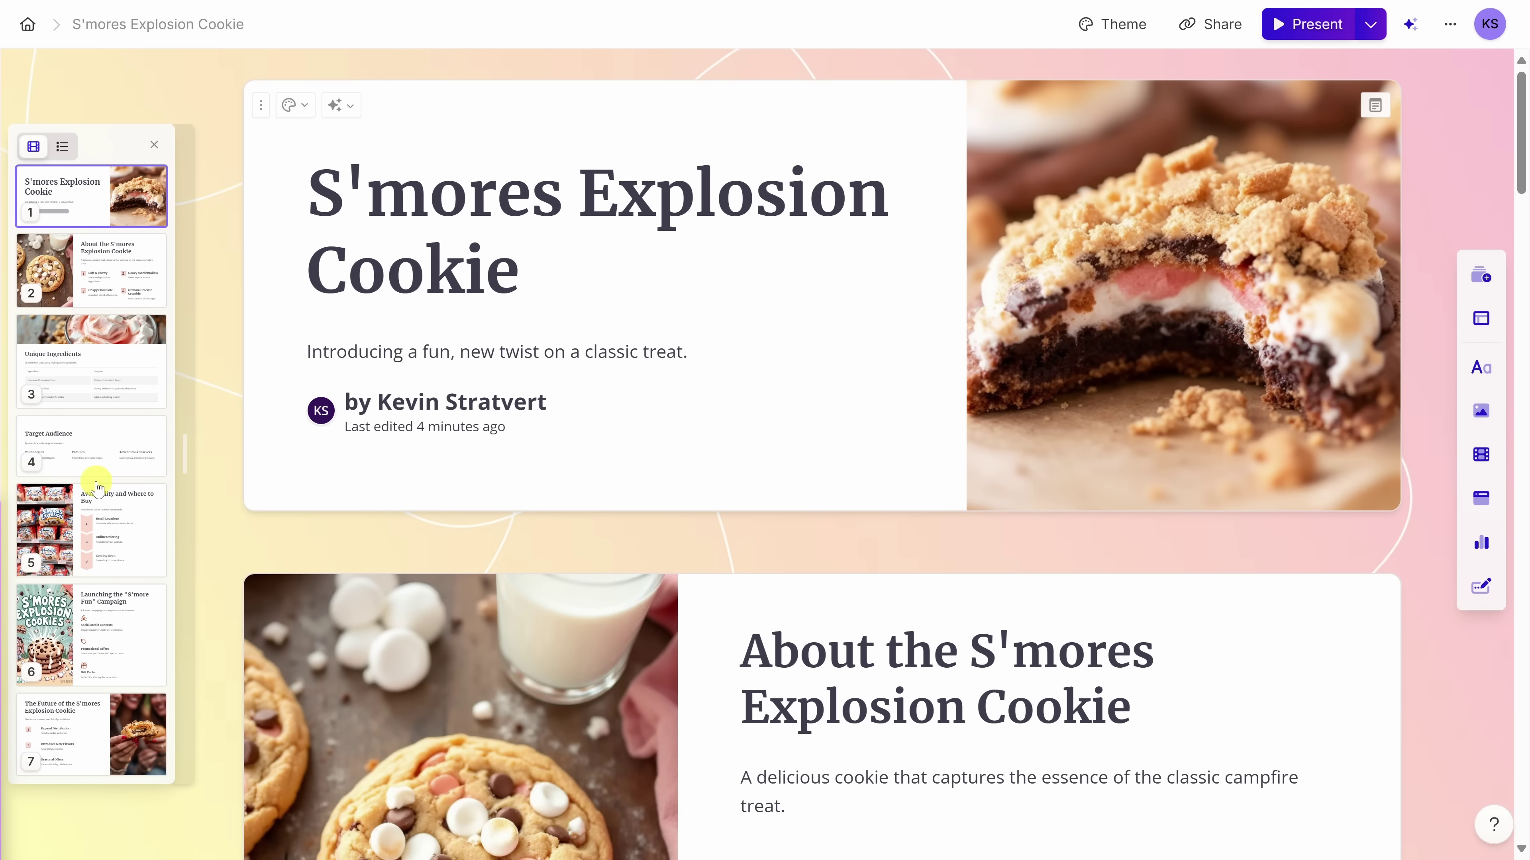
left_click(116, 269)
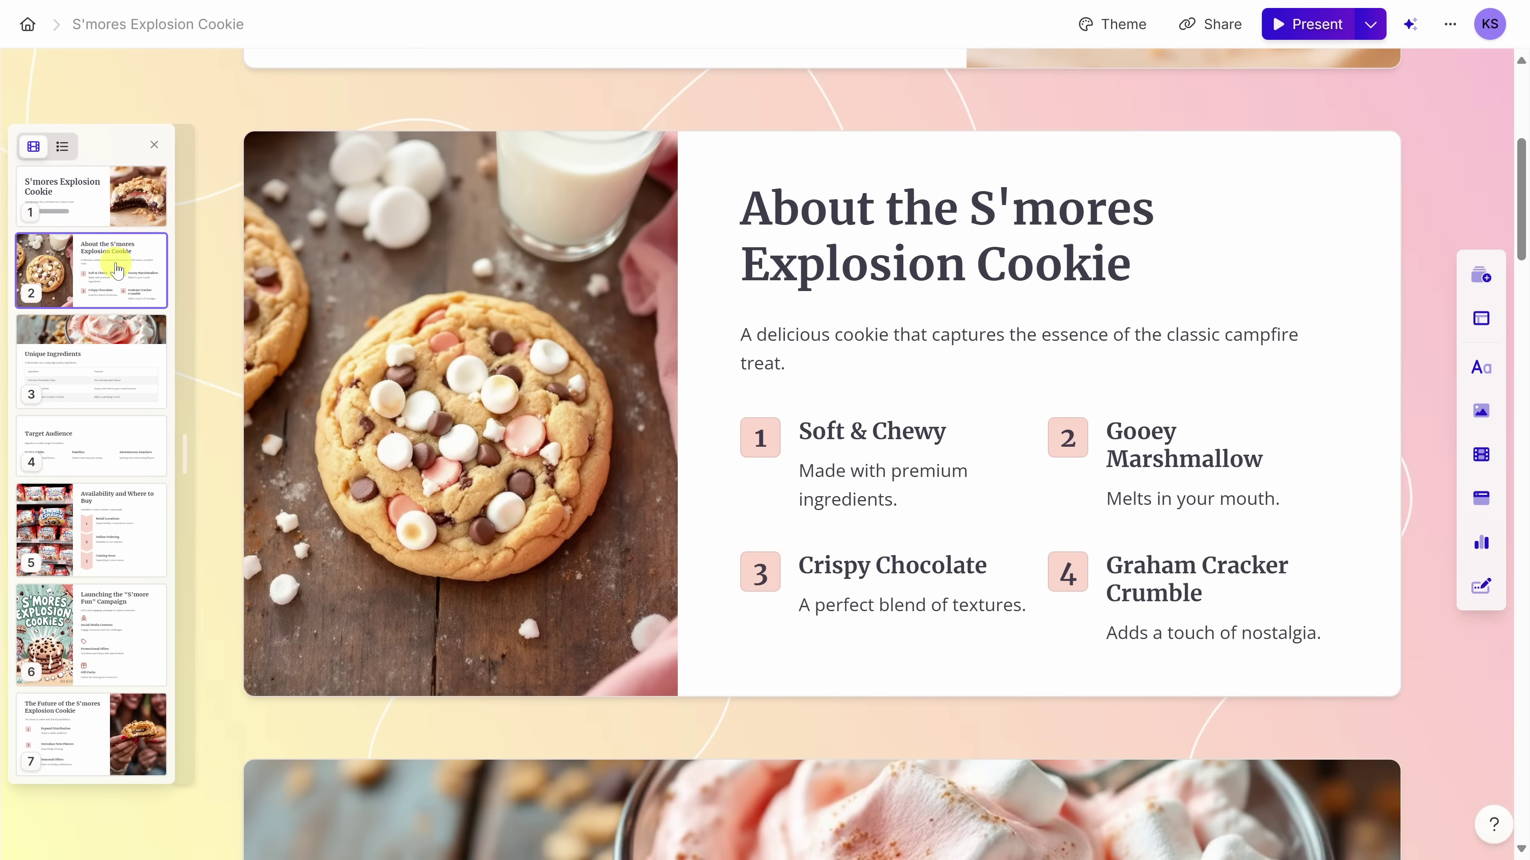
left_click(119, 358)
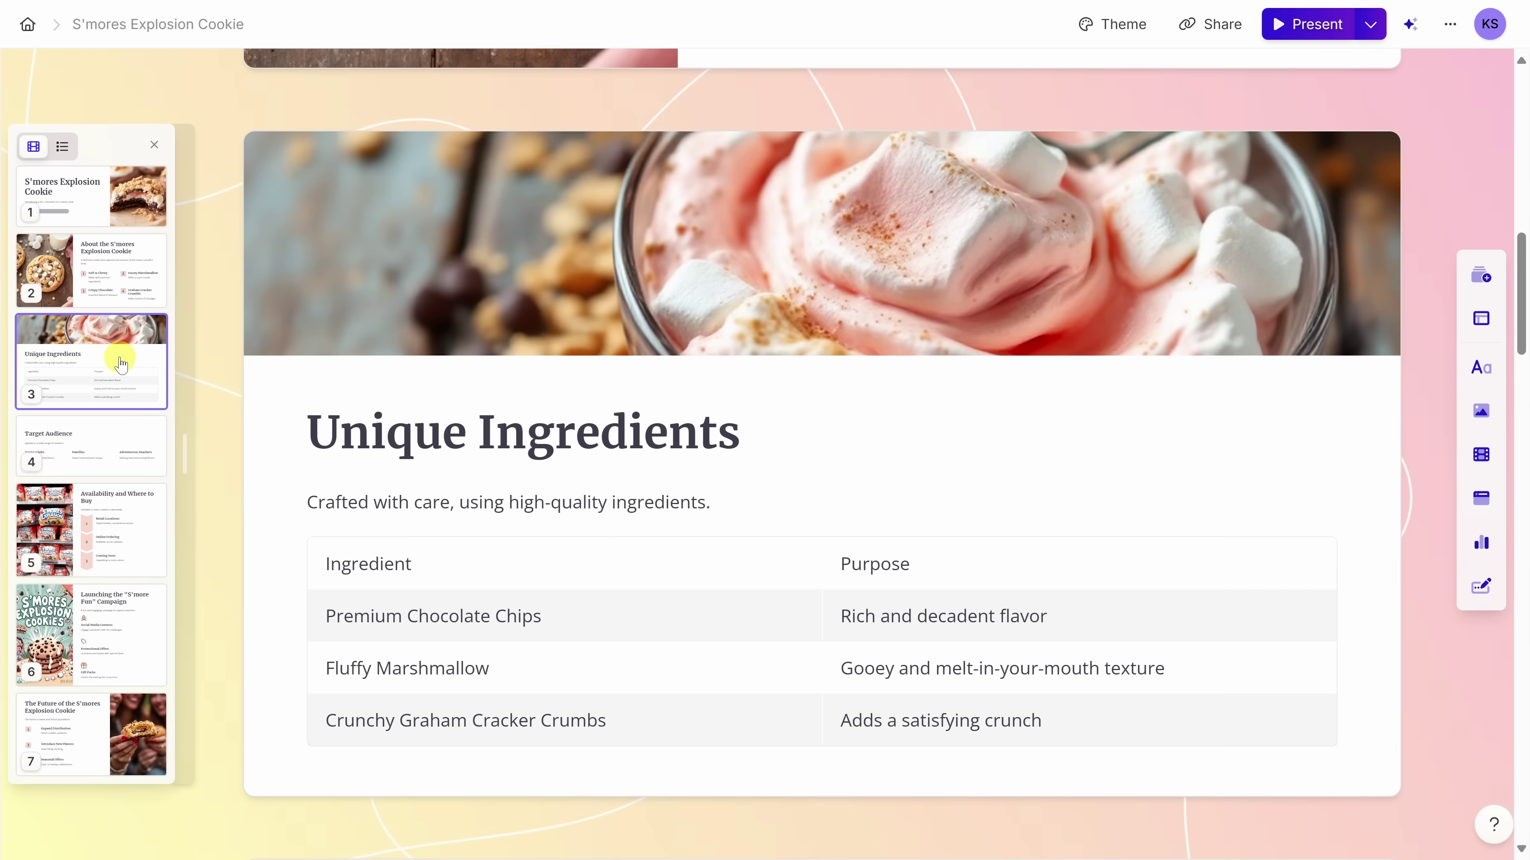
- Move the About slide first, restore the title slide as slide 1, and toggle List/Filmstrip view
left_click(123, 431)
left_click(116, 346)
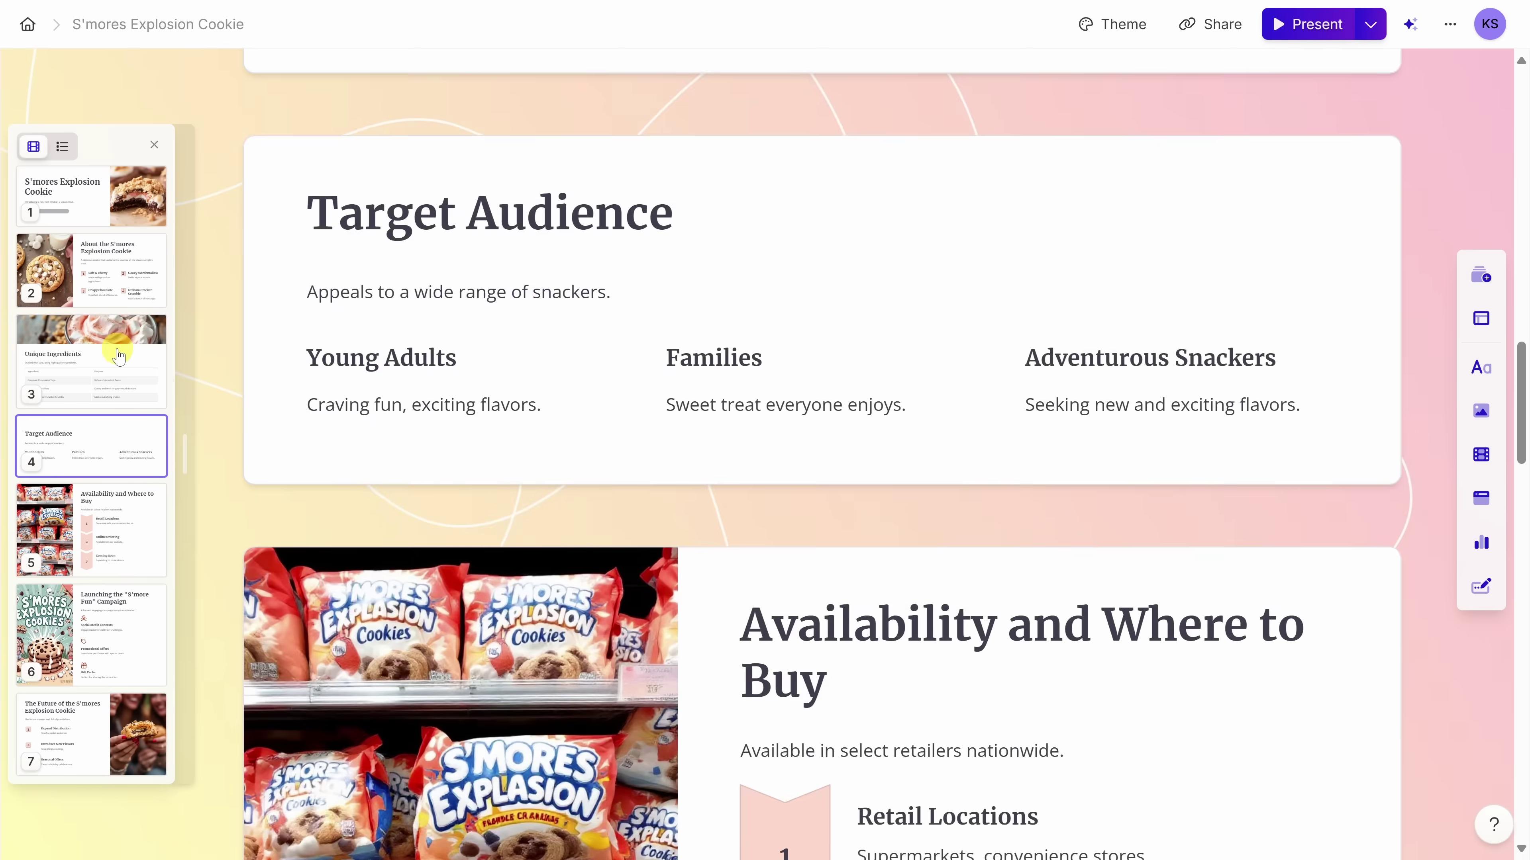
left_click(117, 283)
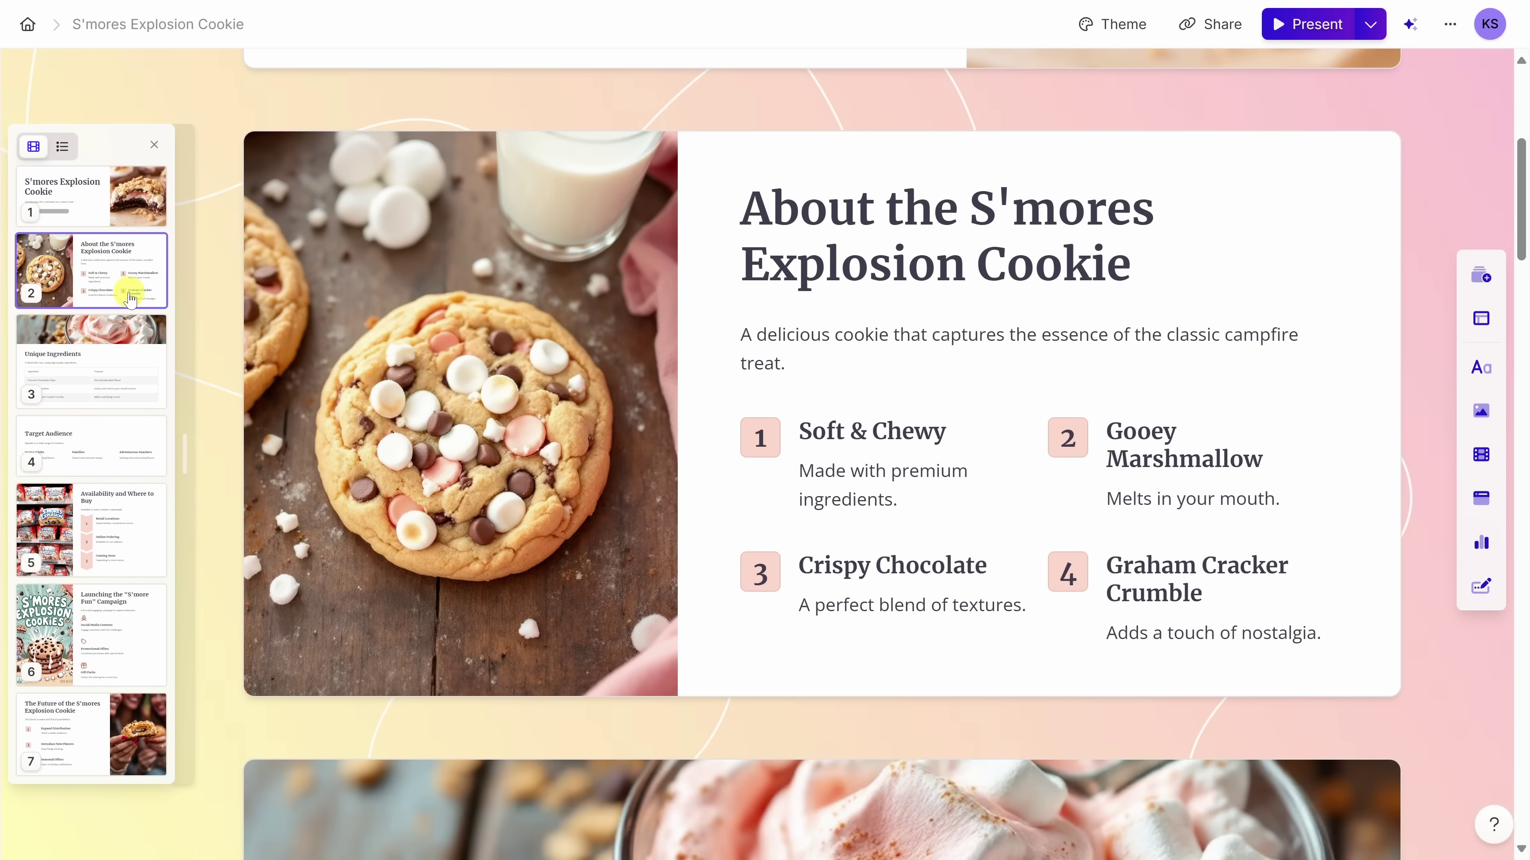
left_click_drag(126, 301, 91, 215)
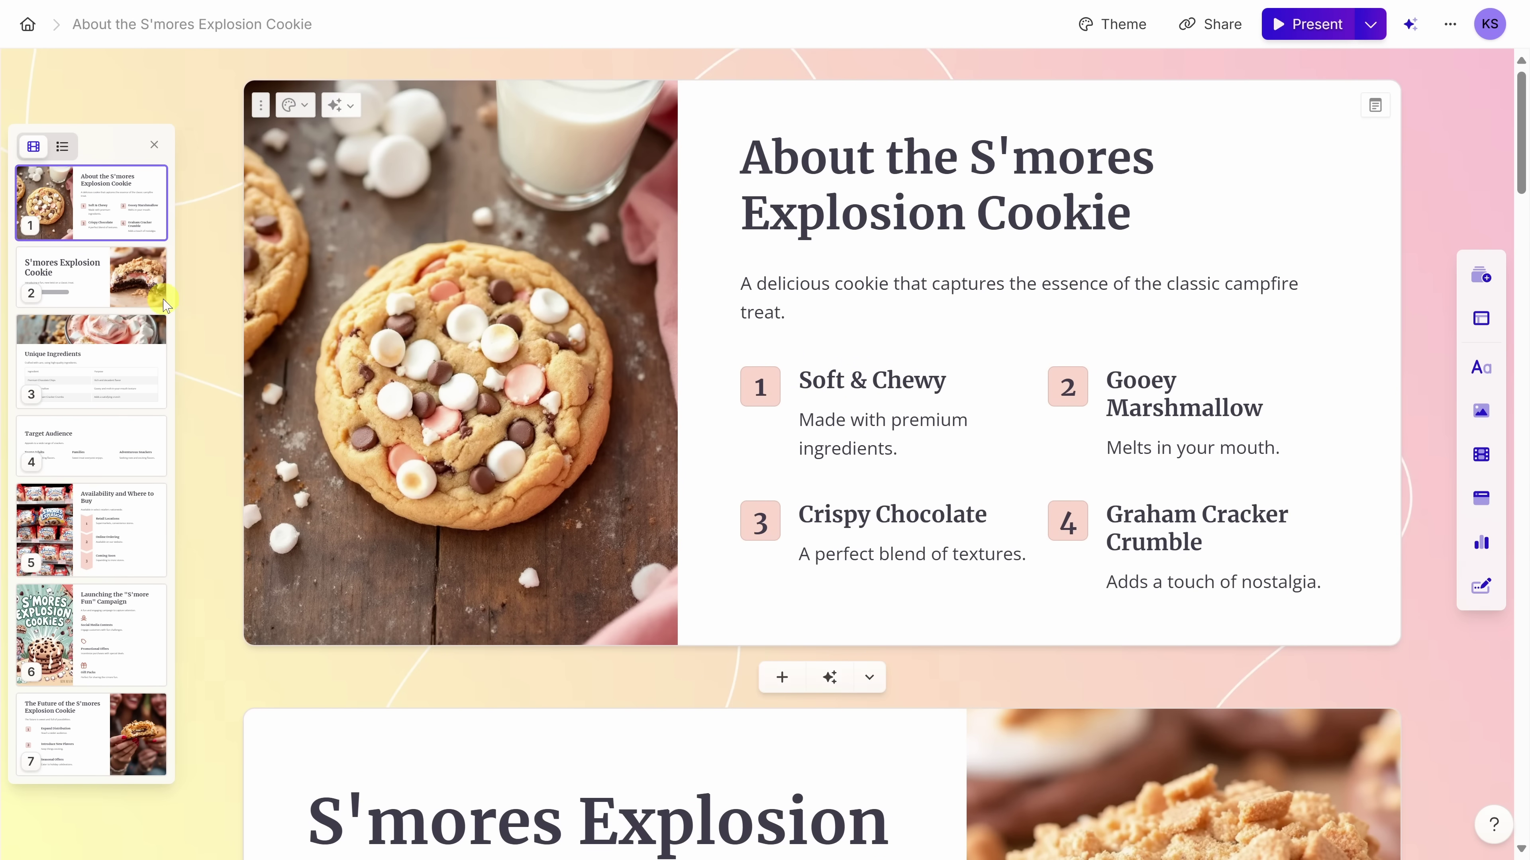
left_click_drag(95, 288, 100, 208)
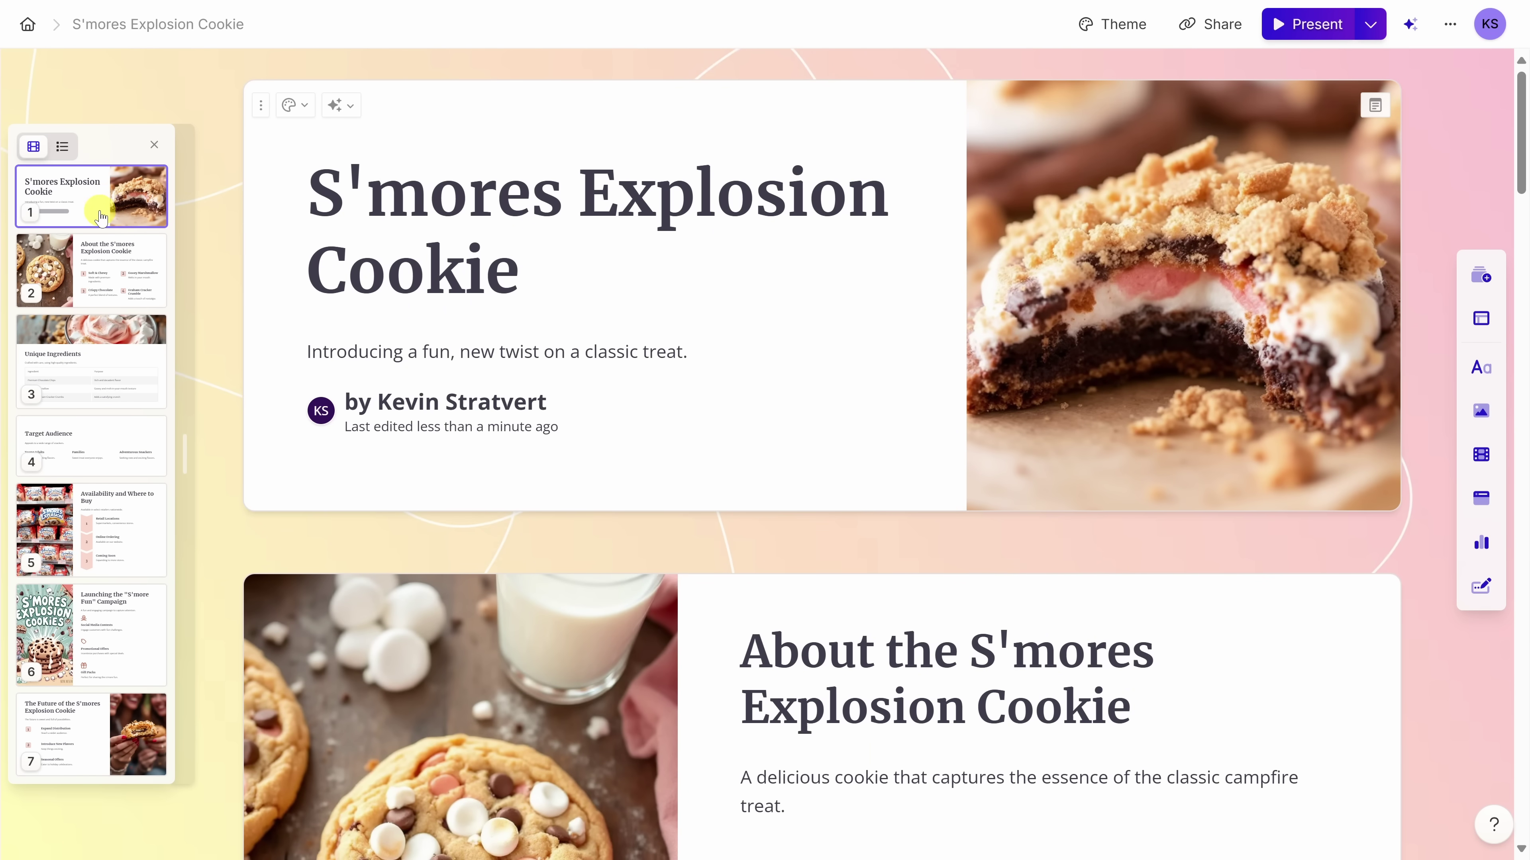
left_click(64, 147)
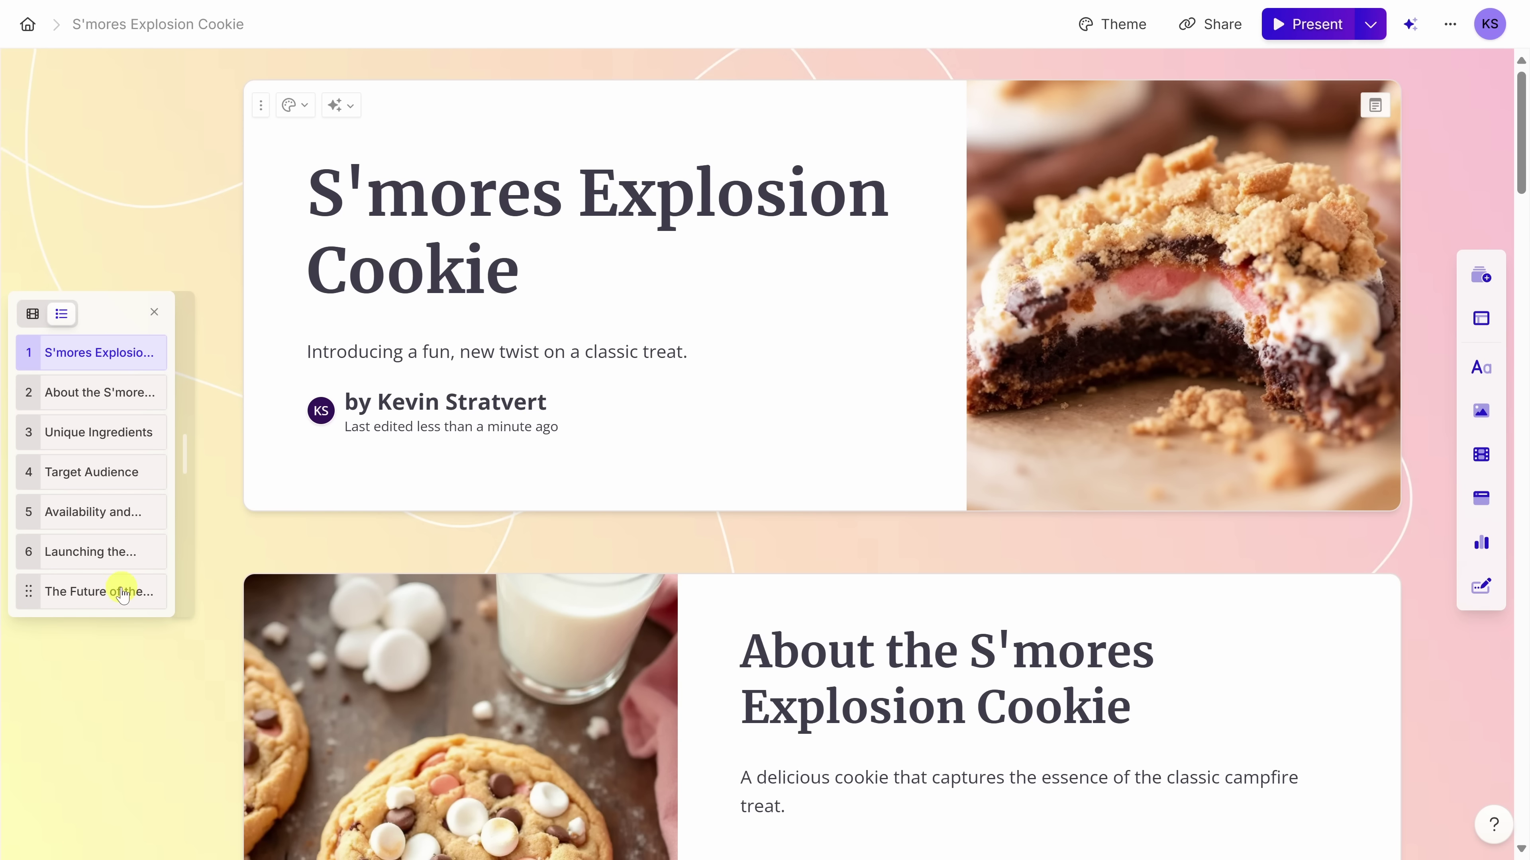
left_click(33, 315)
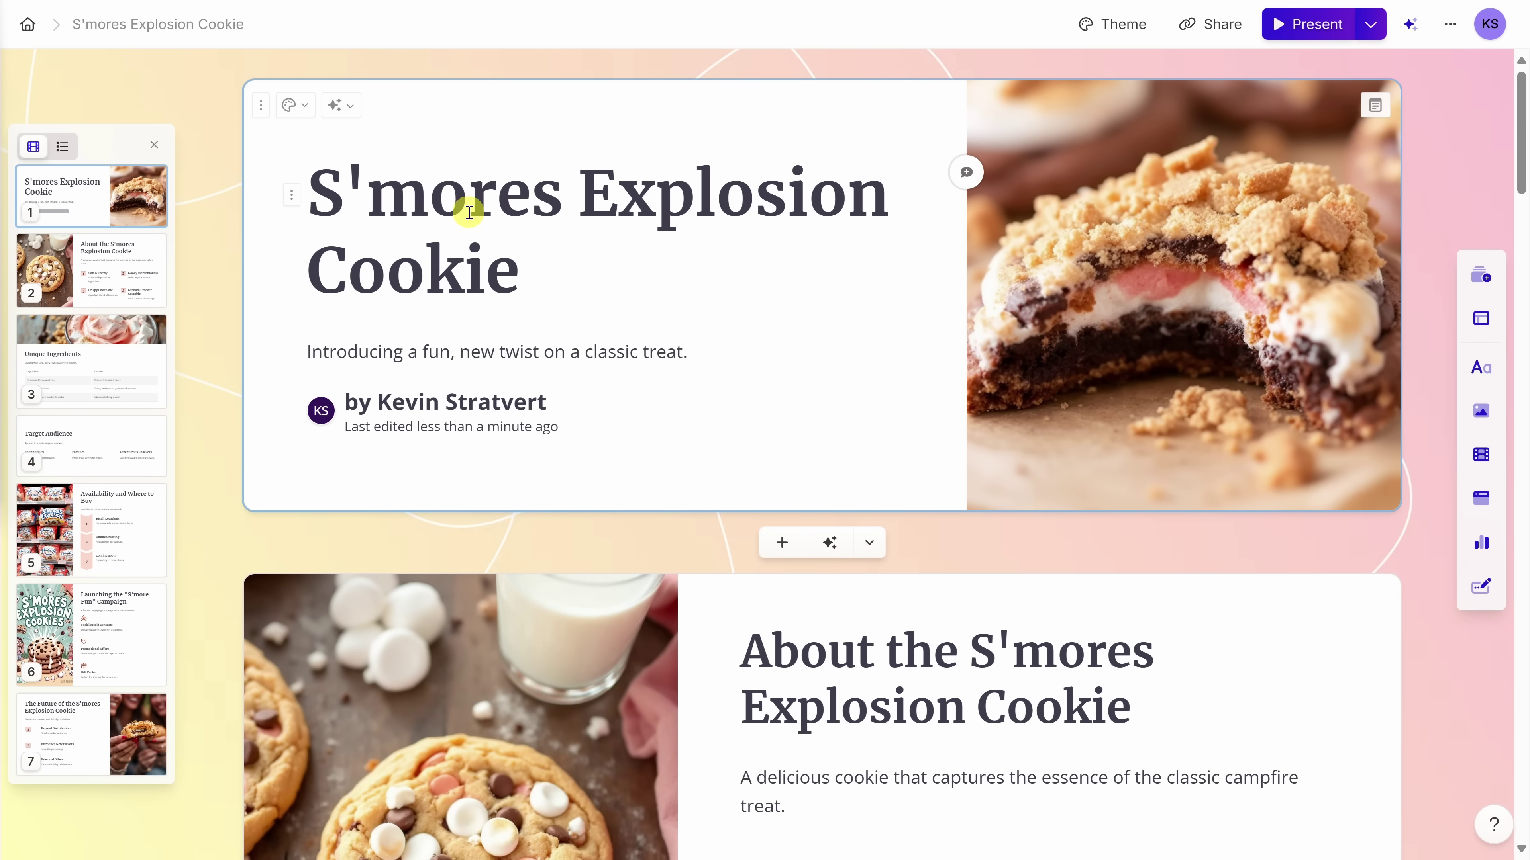
- Prefix the title slide's heading with 'NEW: ' so it reads 'NEW: S'mores Explosion Cookie'
left_click(383, 198)
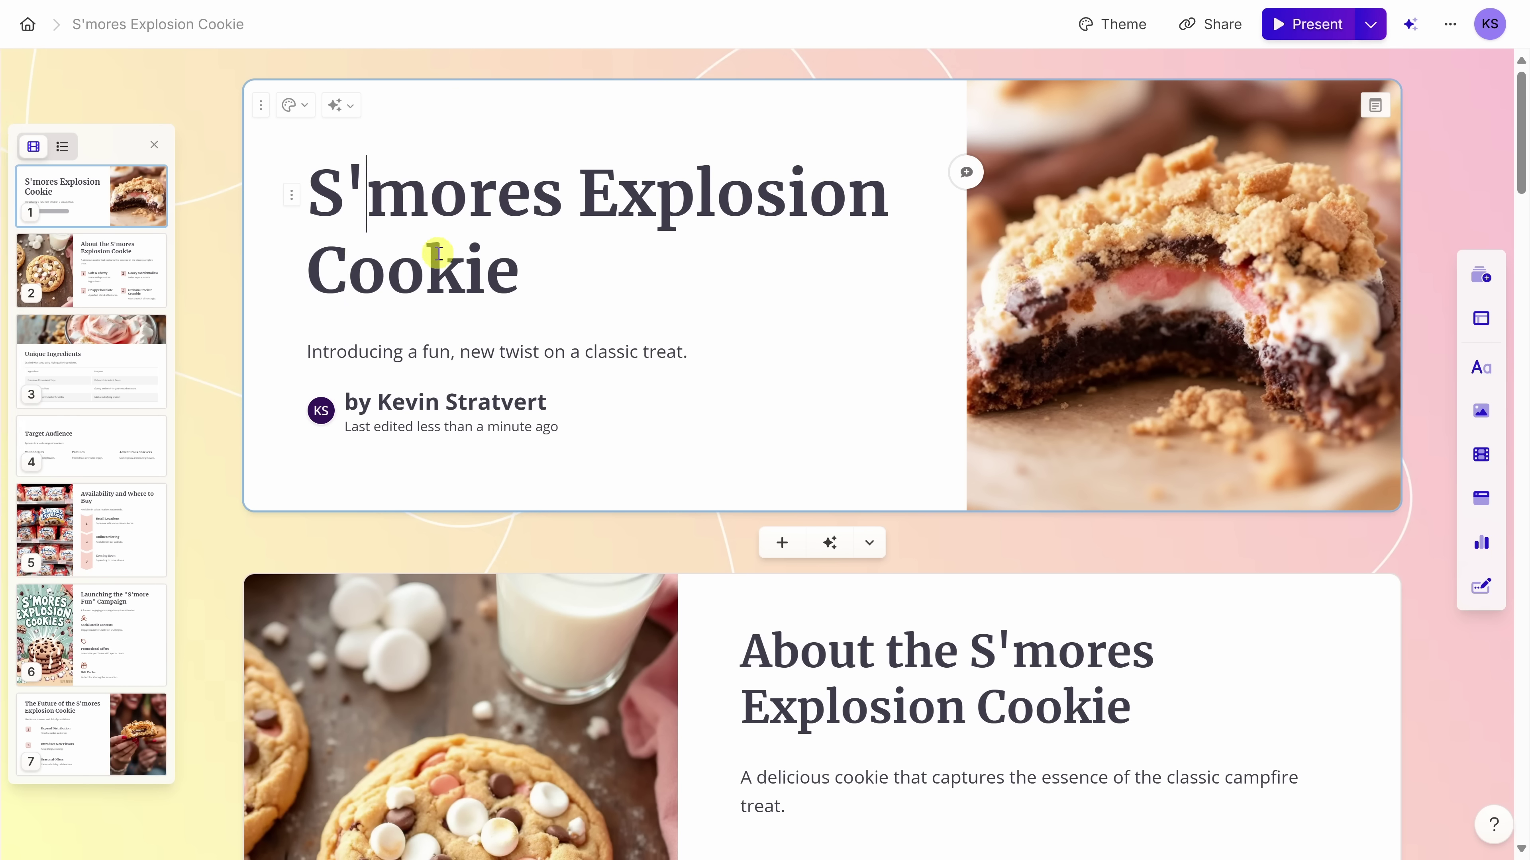
type("NEW:")
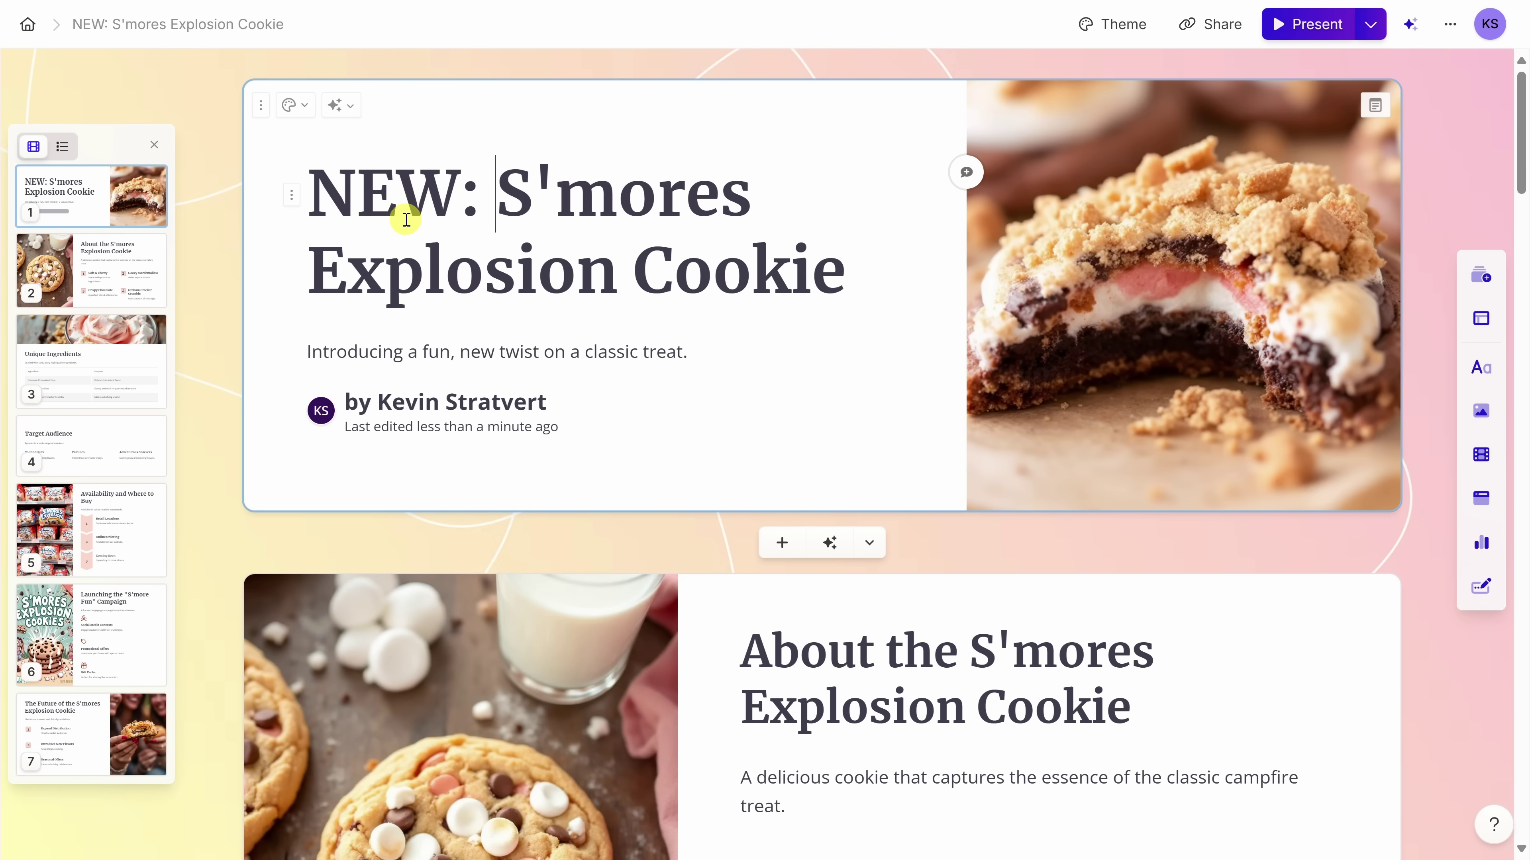
- Give the title card a dark #403C4E colour and full-bleed width, keeping its image on the right
left_click(304, 104)
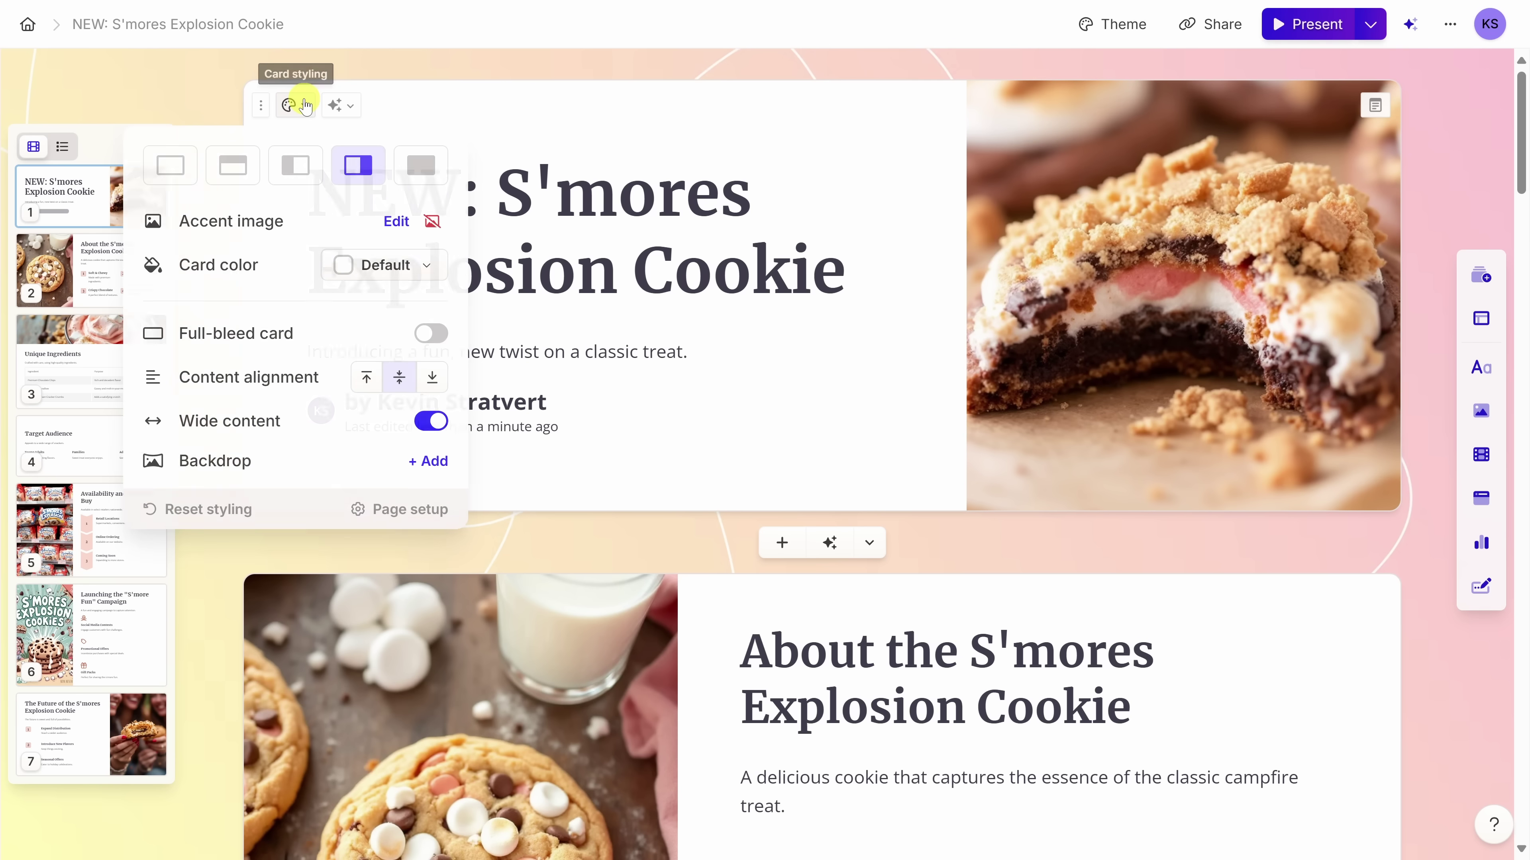
left_click(295, 165)
left_click(365, 161)
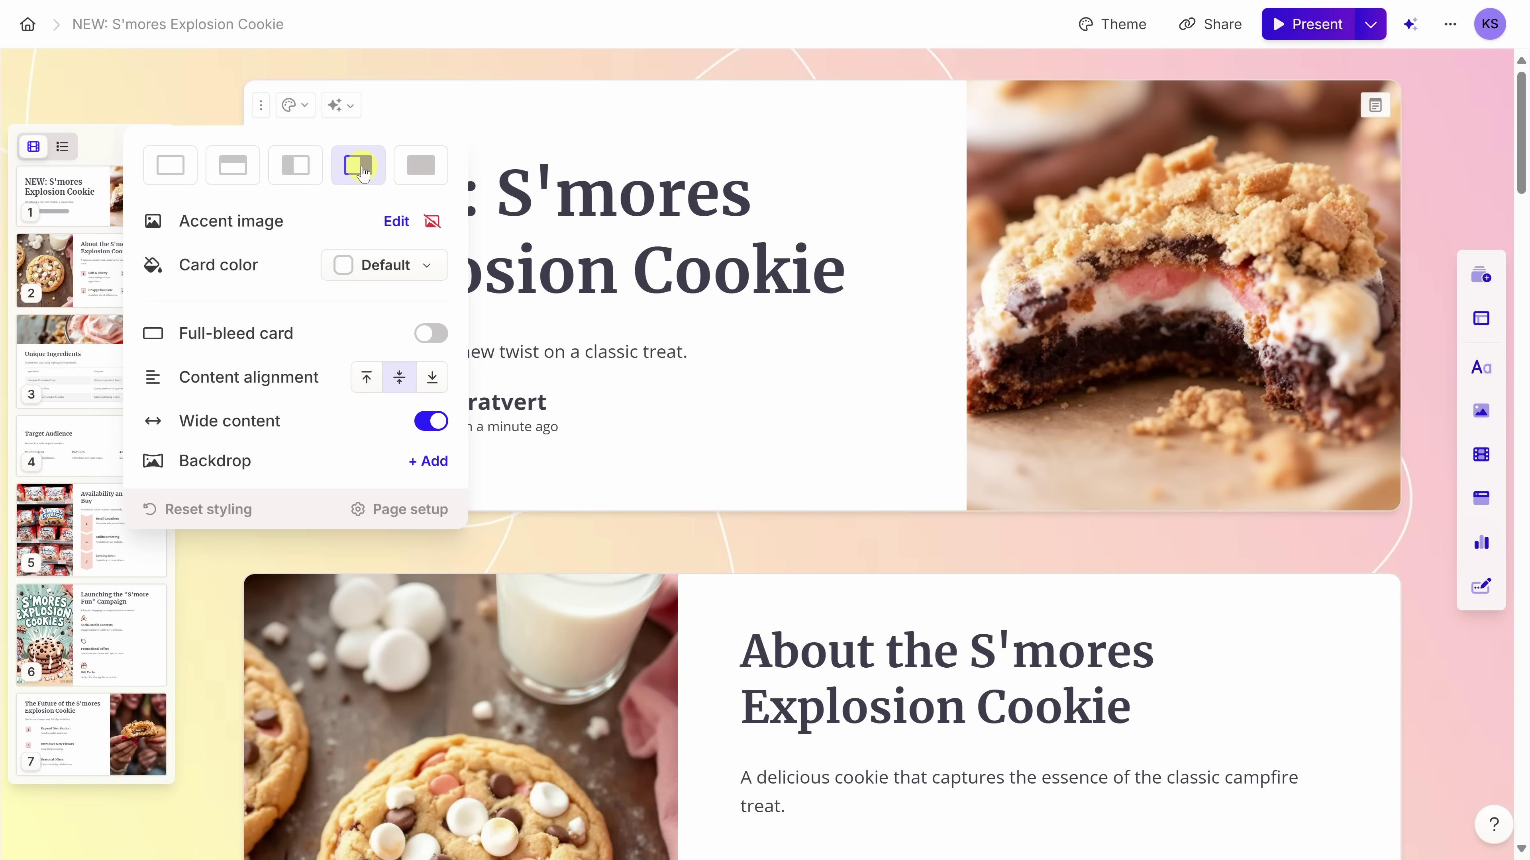
left_click(383, 268)
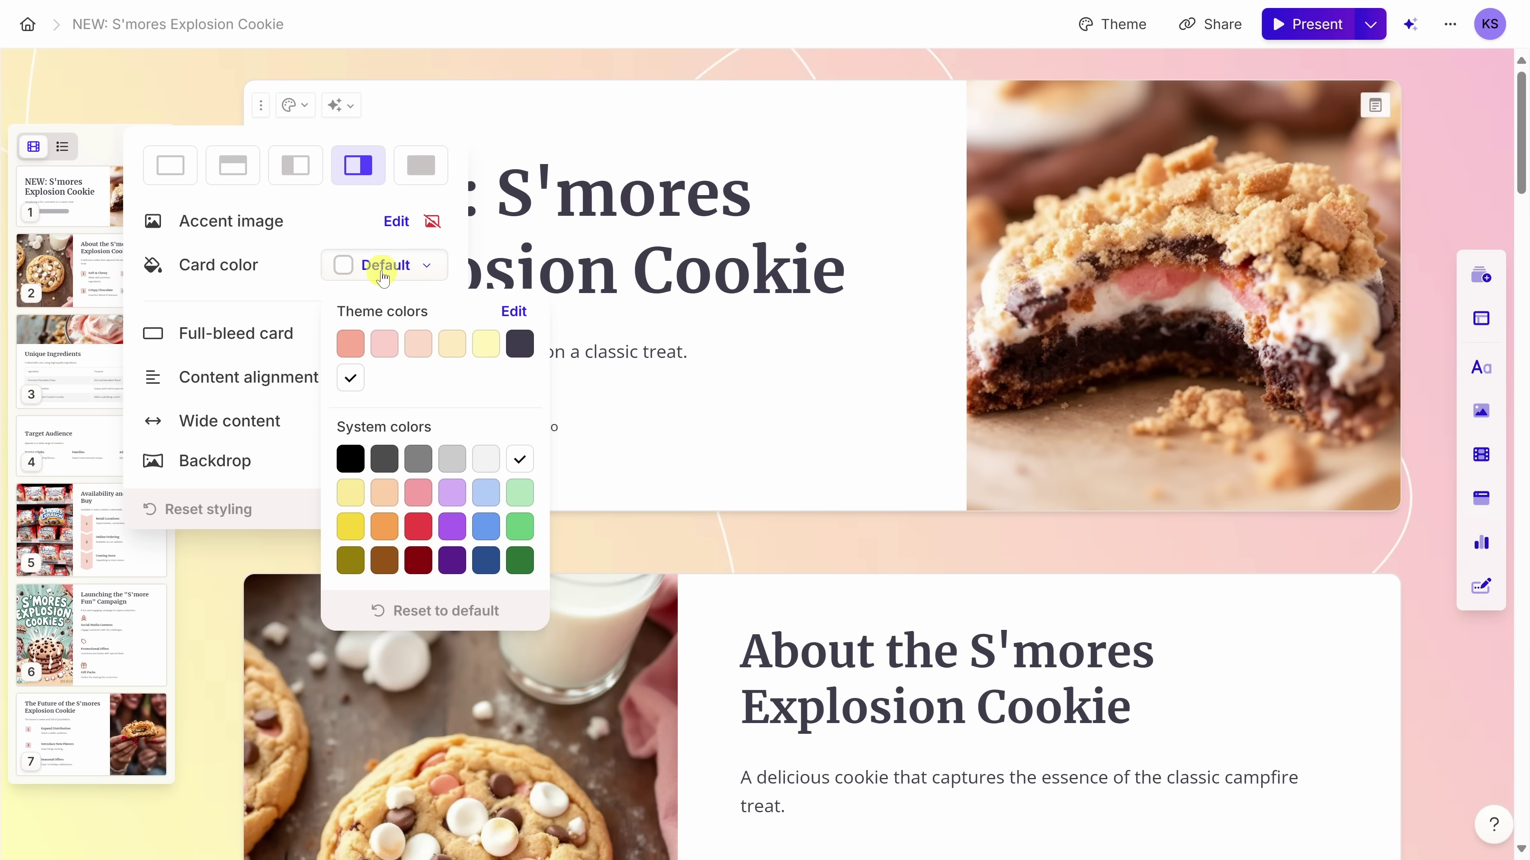
left_click(521, 343)
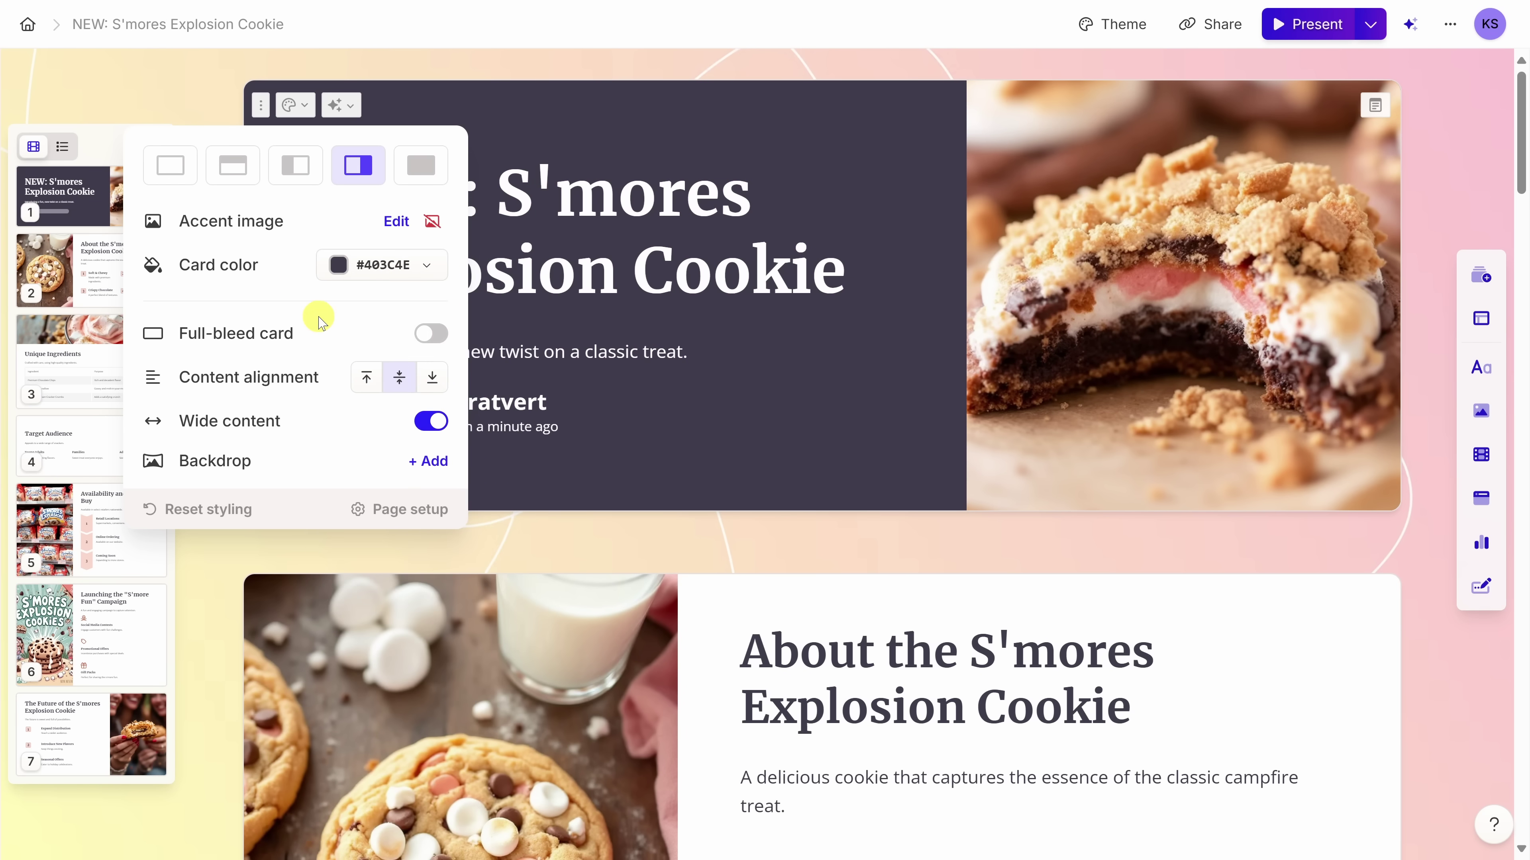
left_click(429, 335)
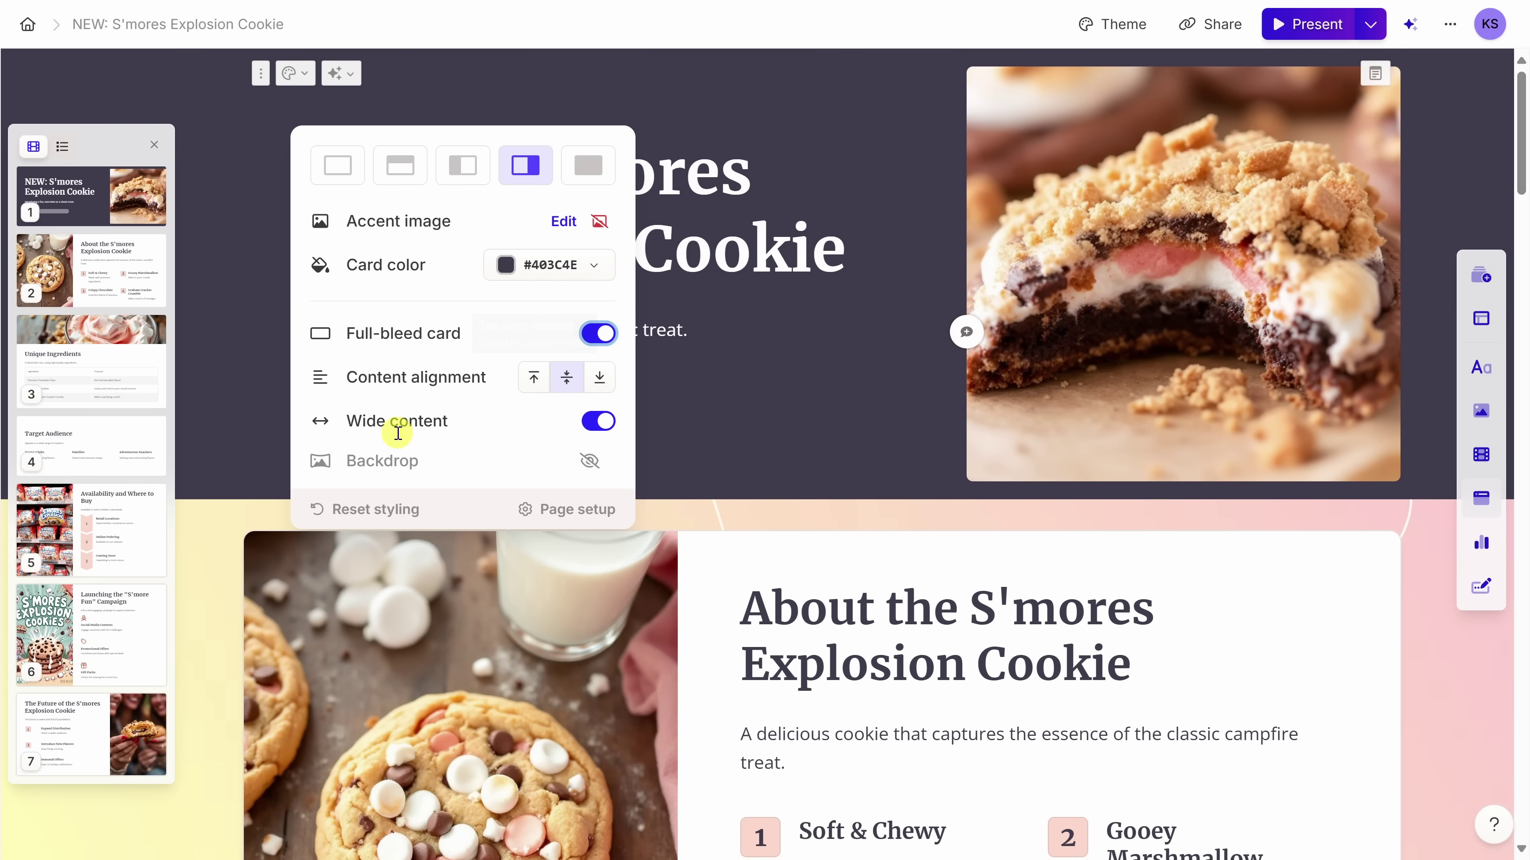
left_click(82, 199)
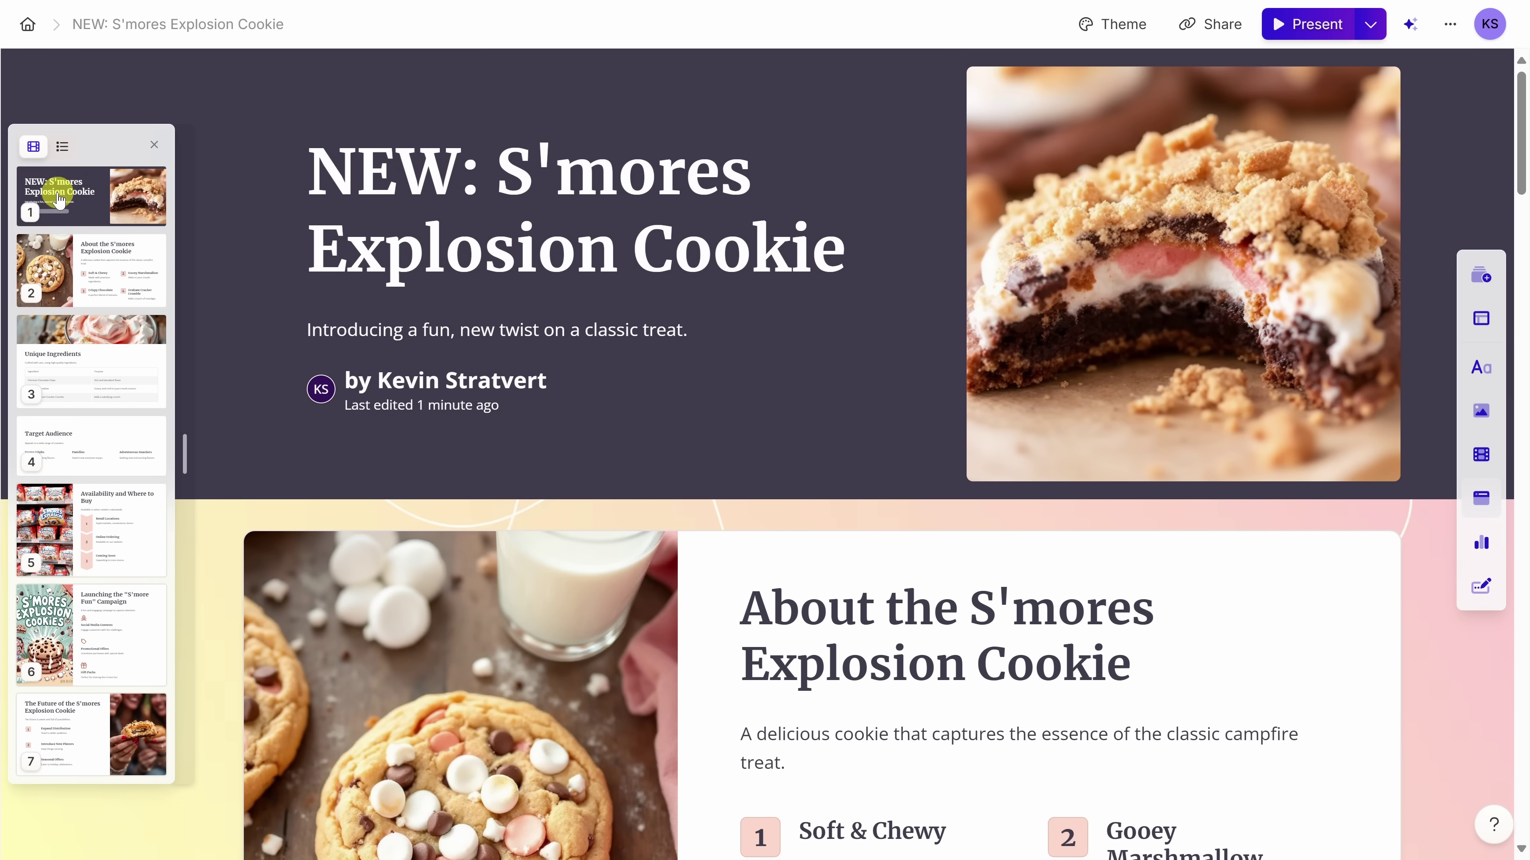
- Go to the About the S'mores Explosion Cookie card, add an empty fifth item, then delete it
left_click(65, 273)
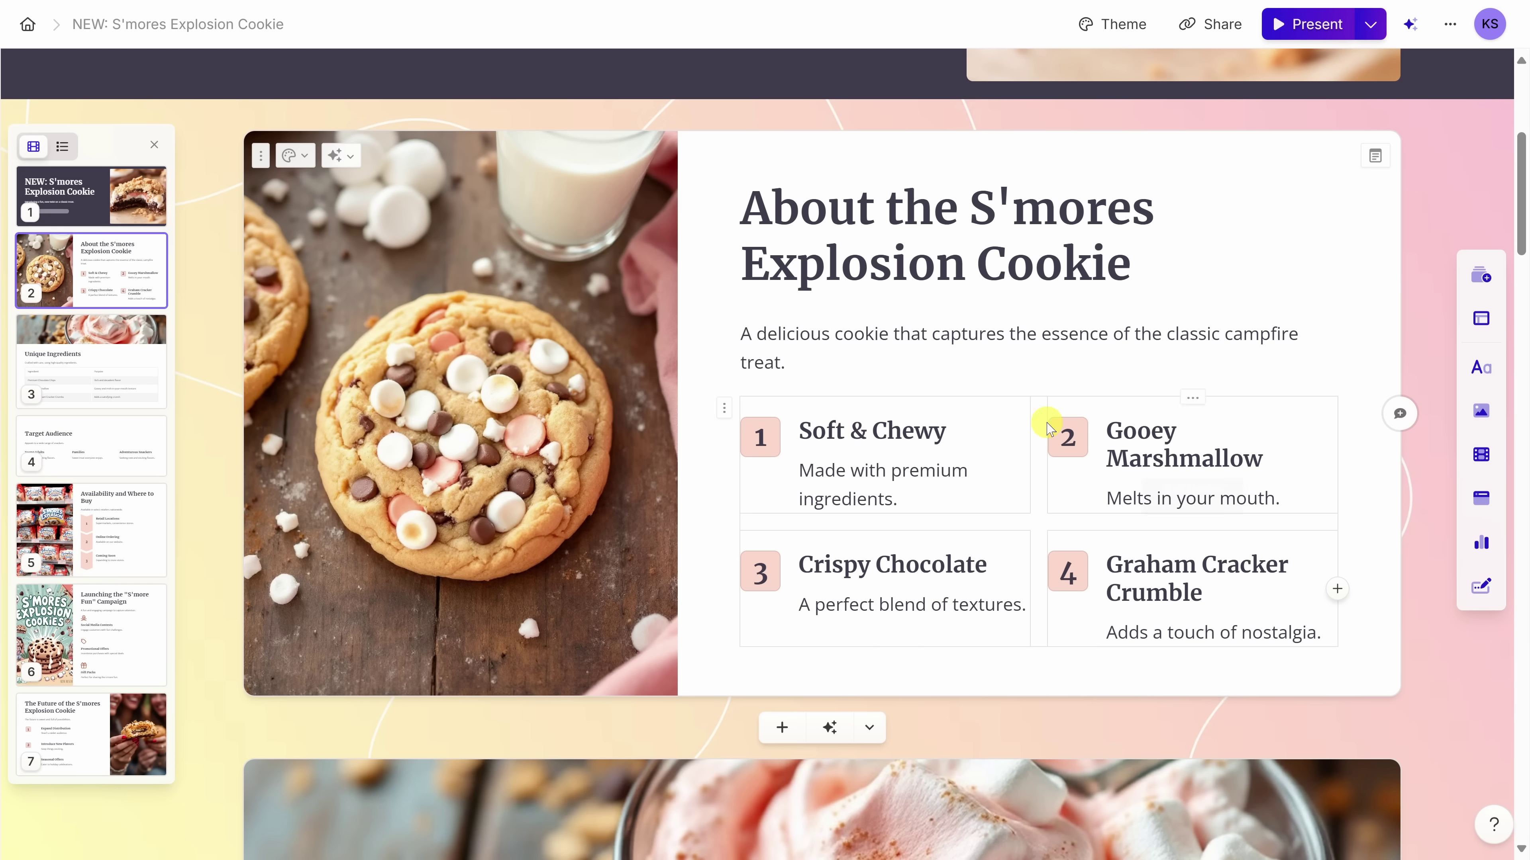
left_click(1338, 589)
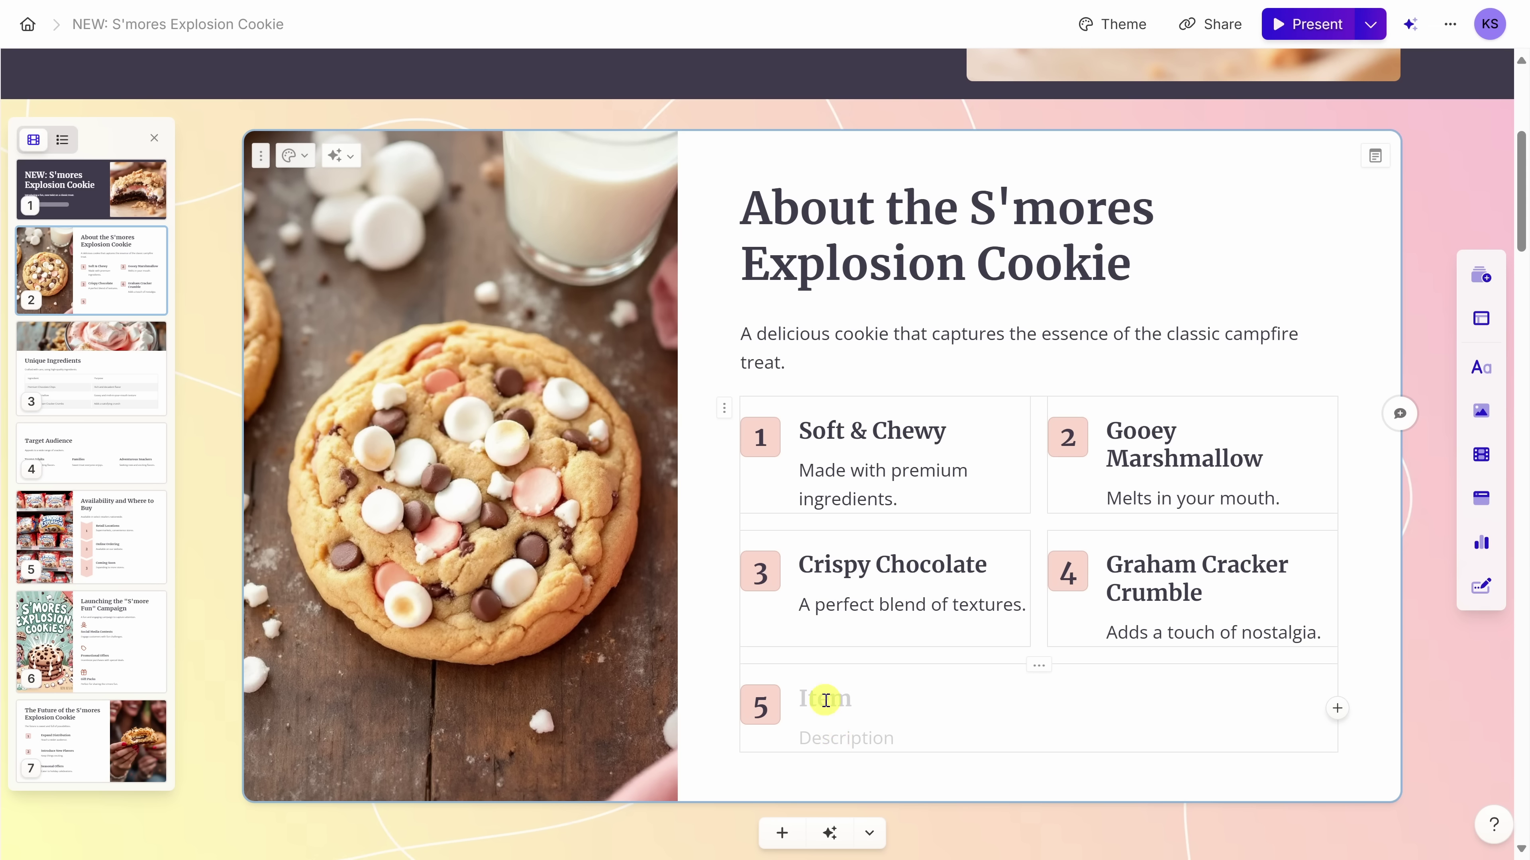
key("BackSpace")
scroll(819, 673, "up", 5)
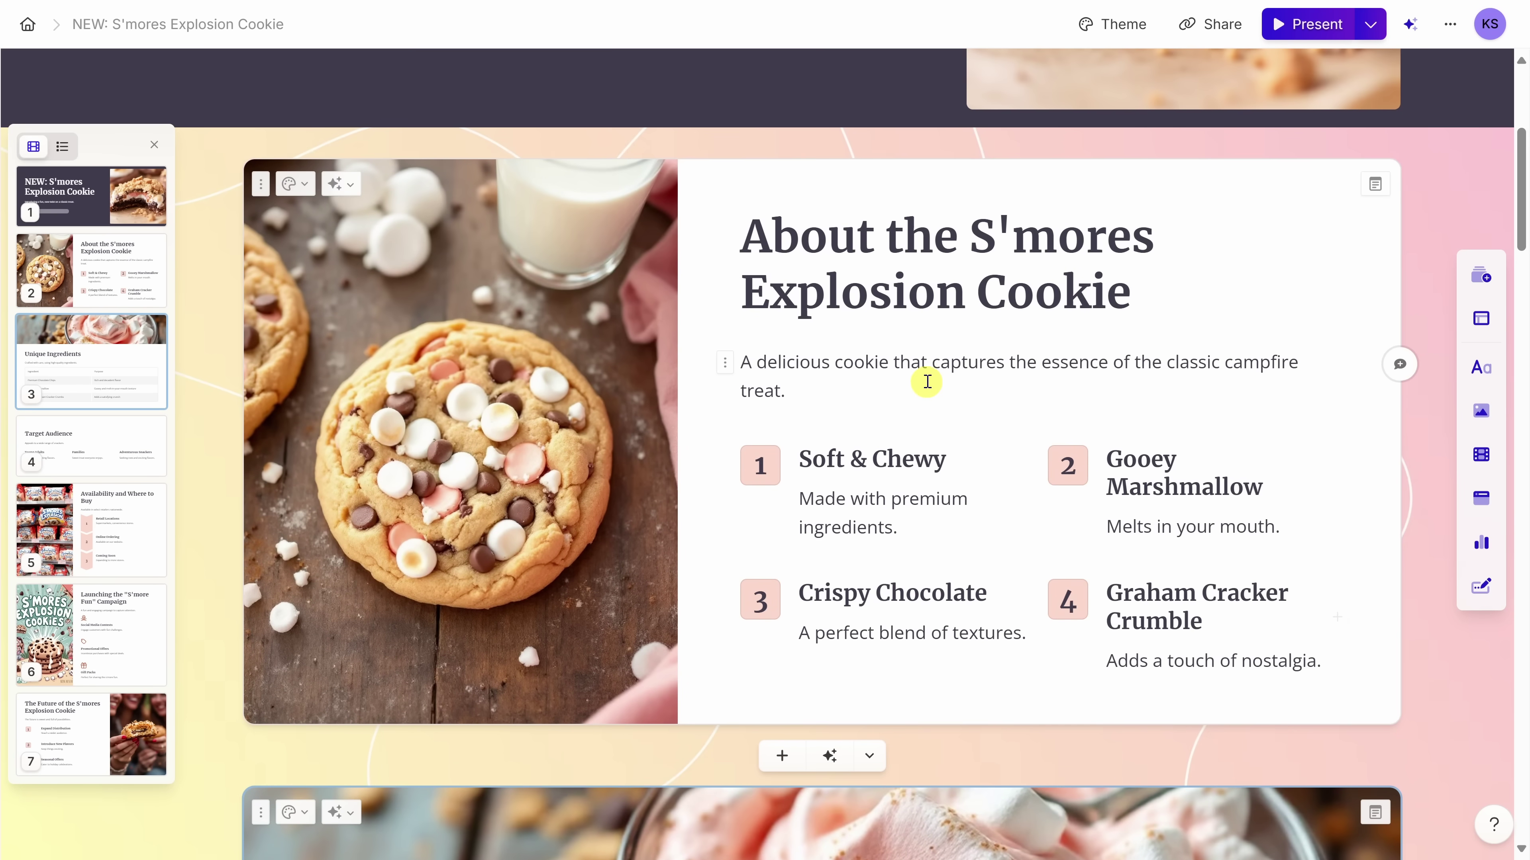
left_click(930, 365)
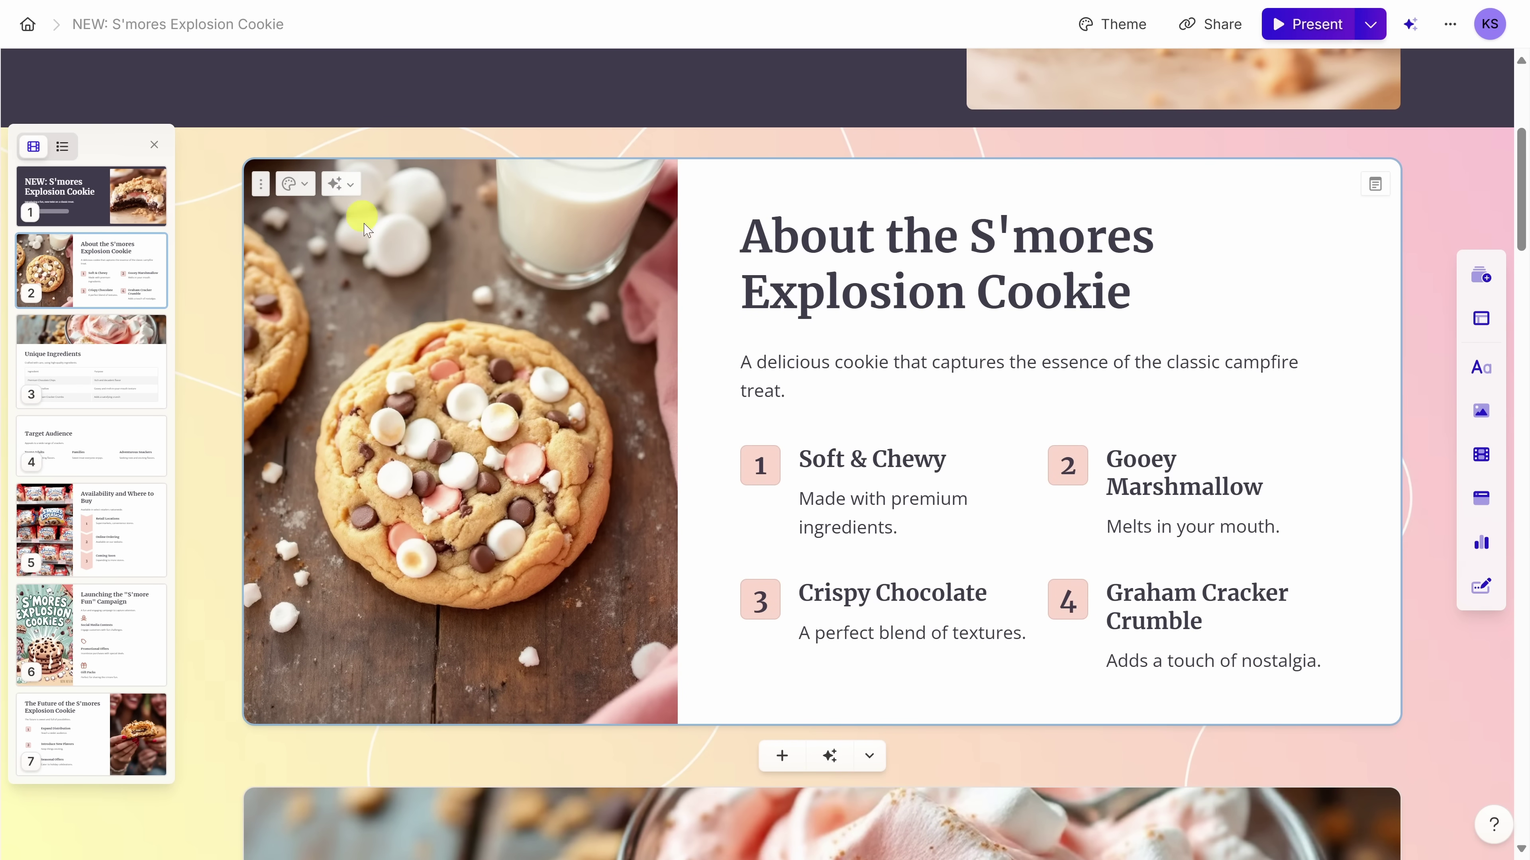
- Ask Edit with AI for a 'Customer favorite' bullet, compare original and suggestion, and accept it
left_click(349, 184)
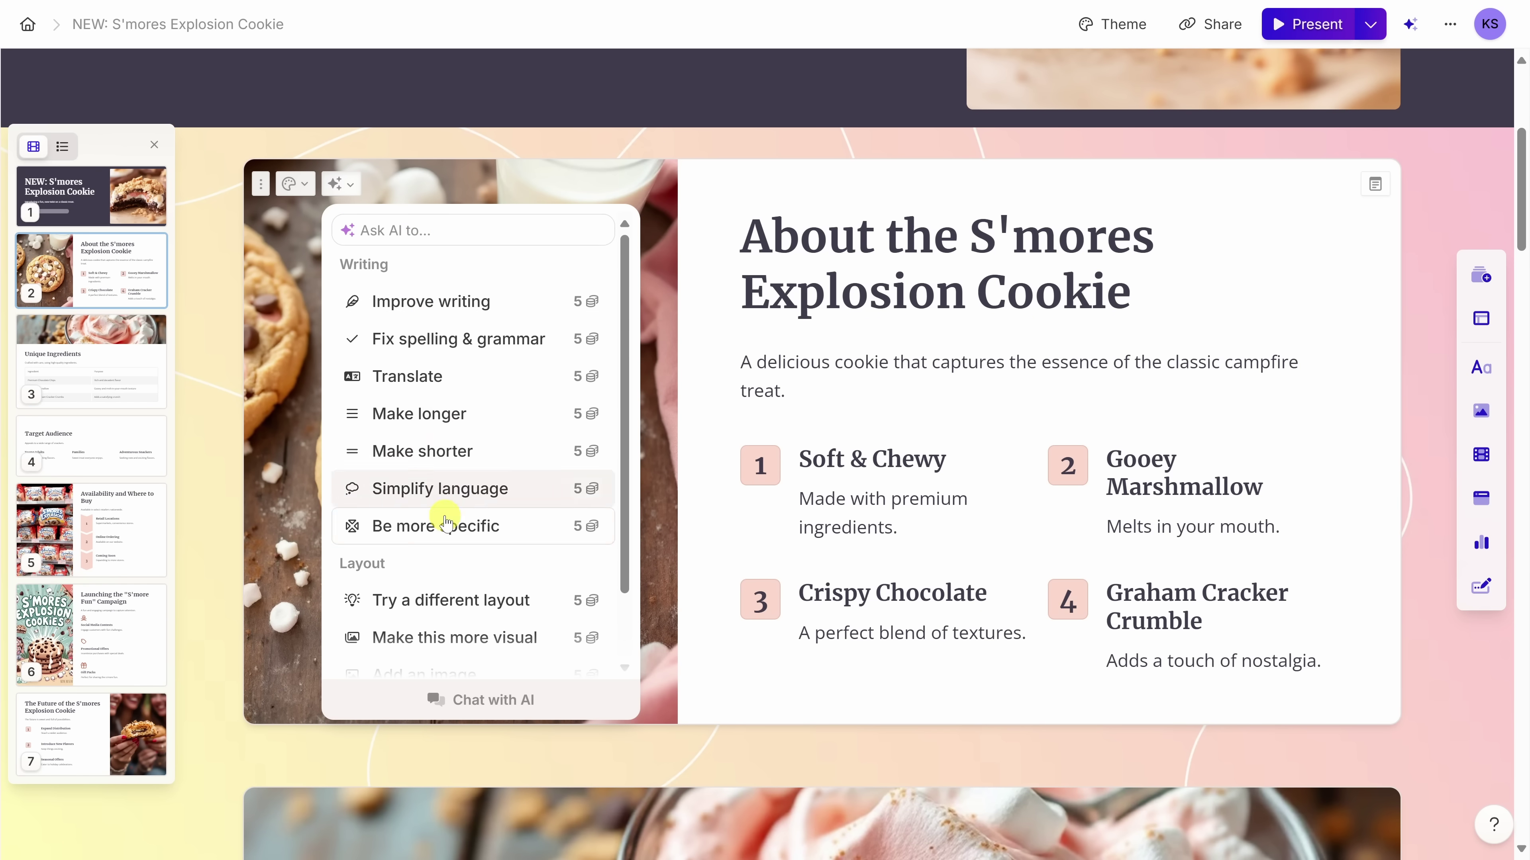
scroll(467, 426, "down", 2)
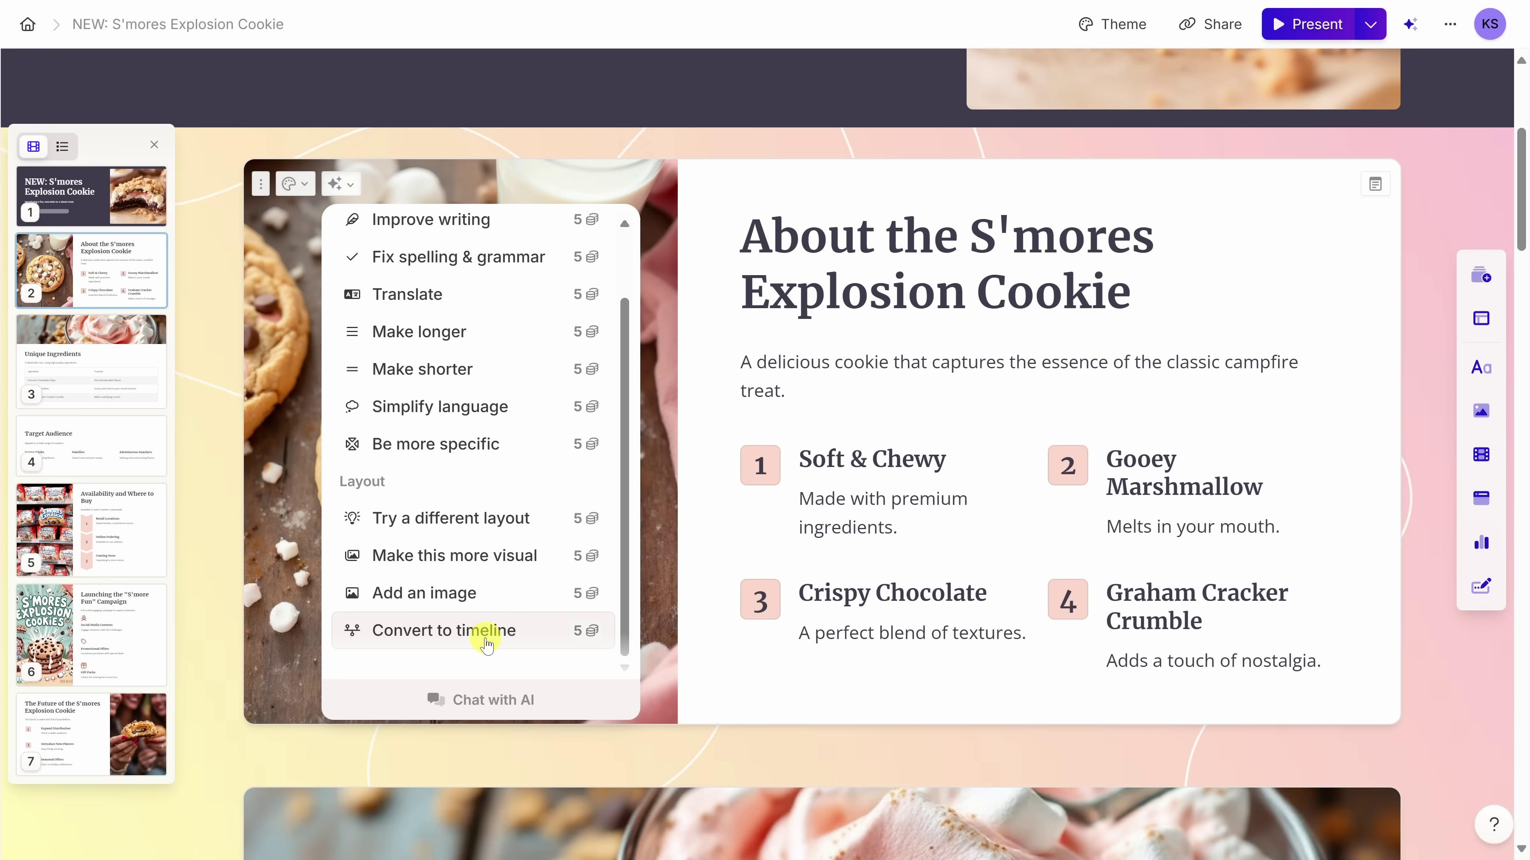
scroll(486, 639, "up", 2)
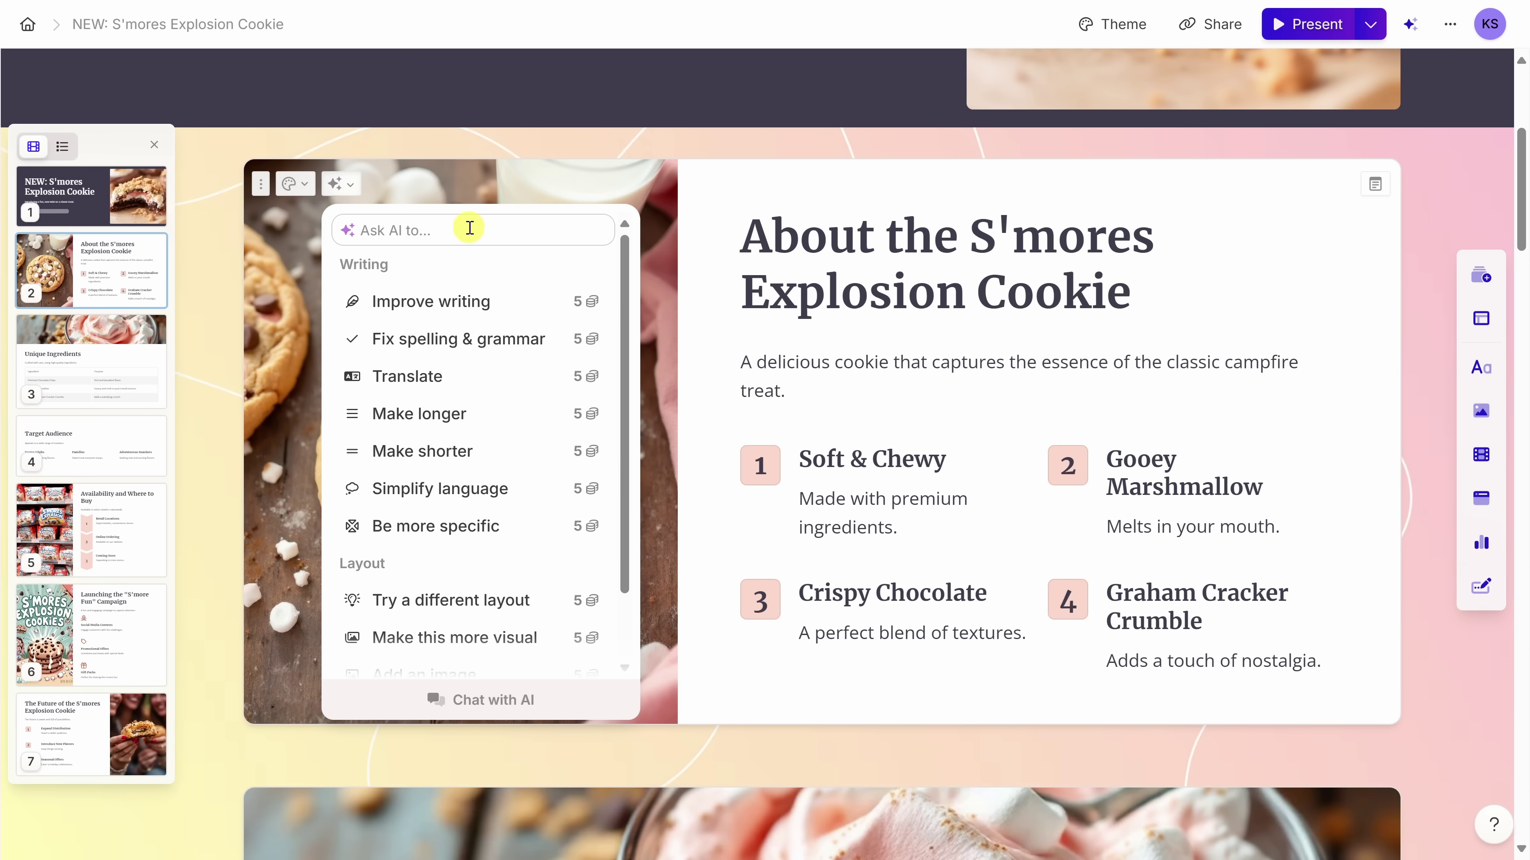
type("add a bullet that this is our most requested cookie by customers")
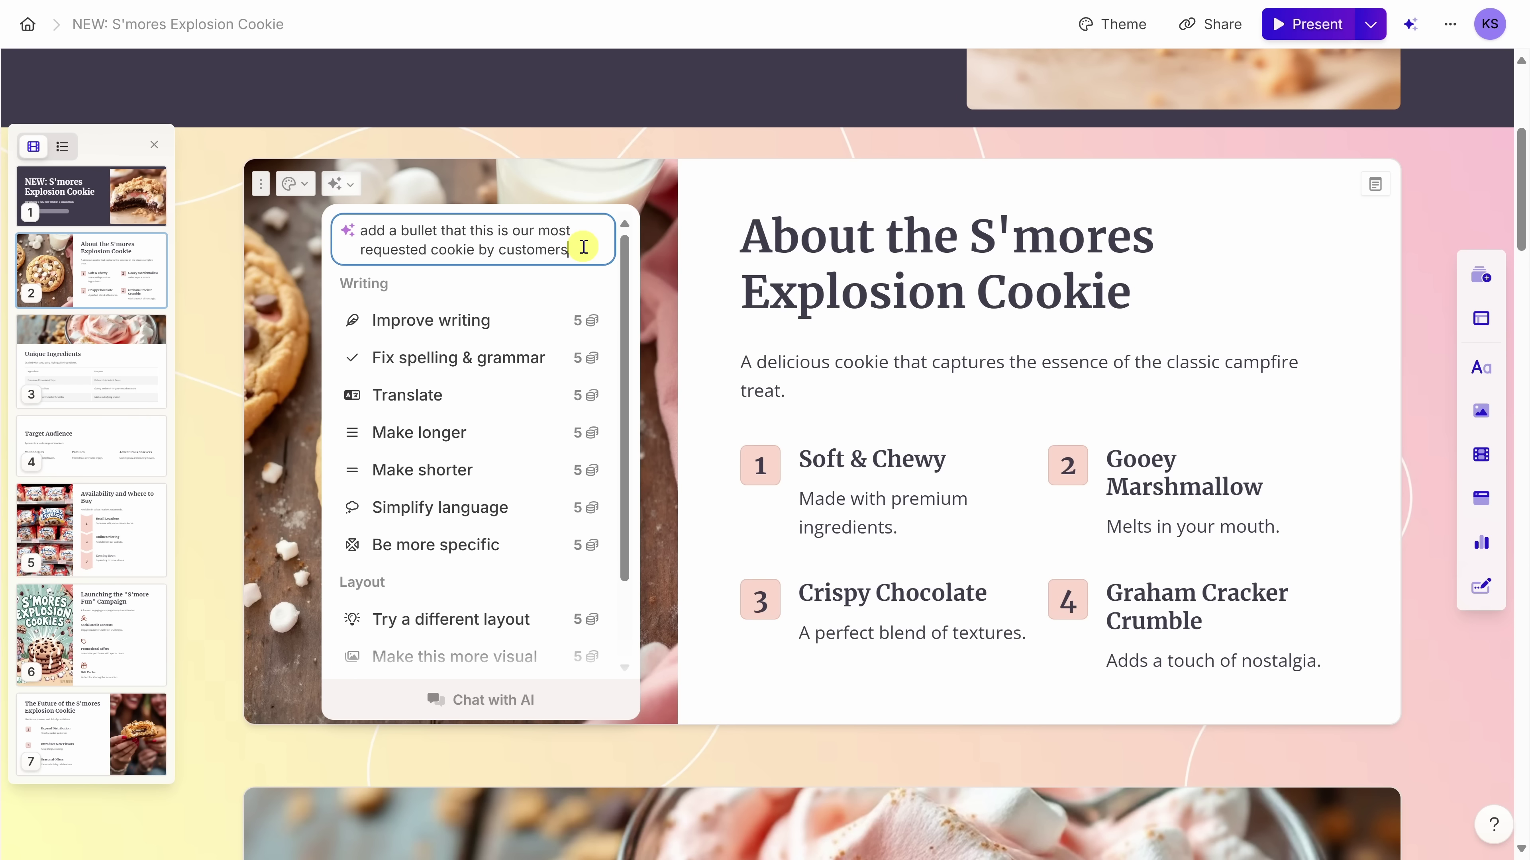
key("Return")
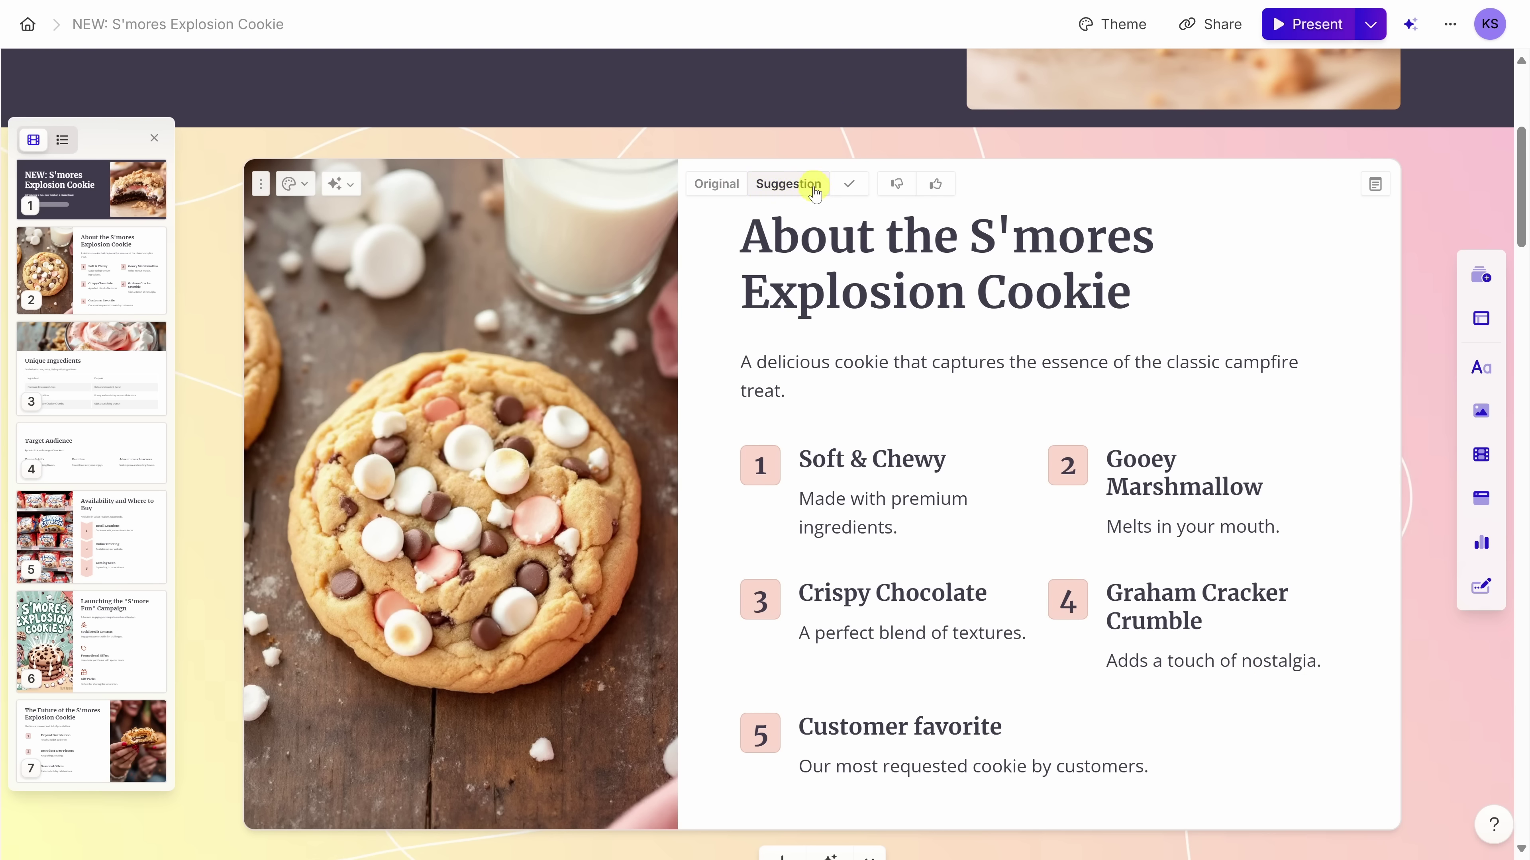
left_click(730, 193)
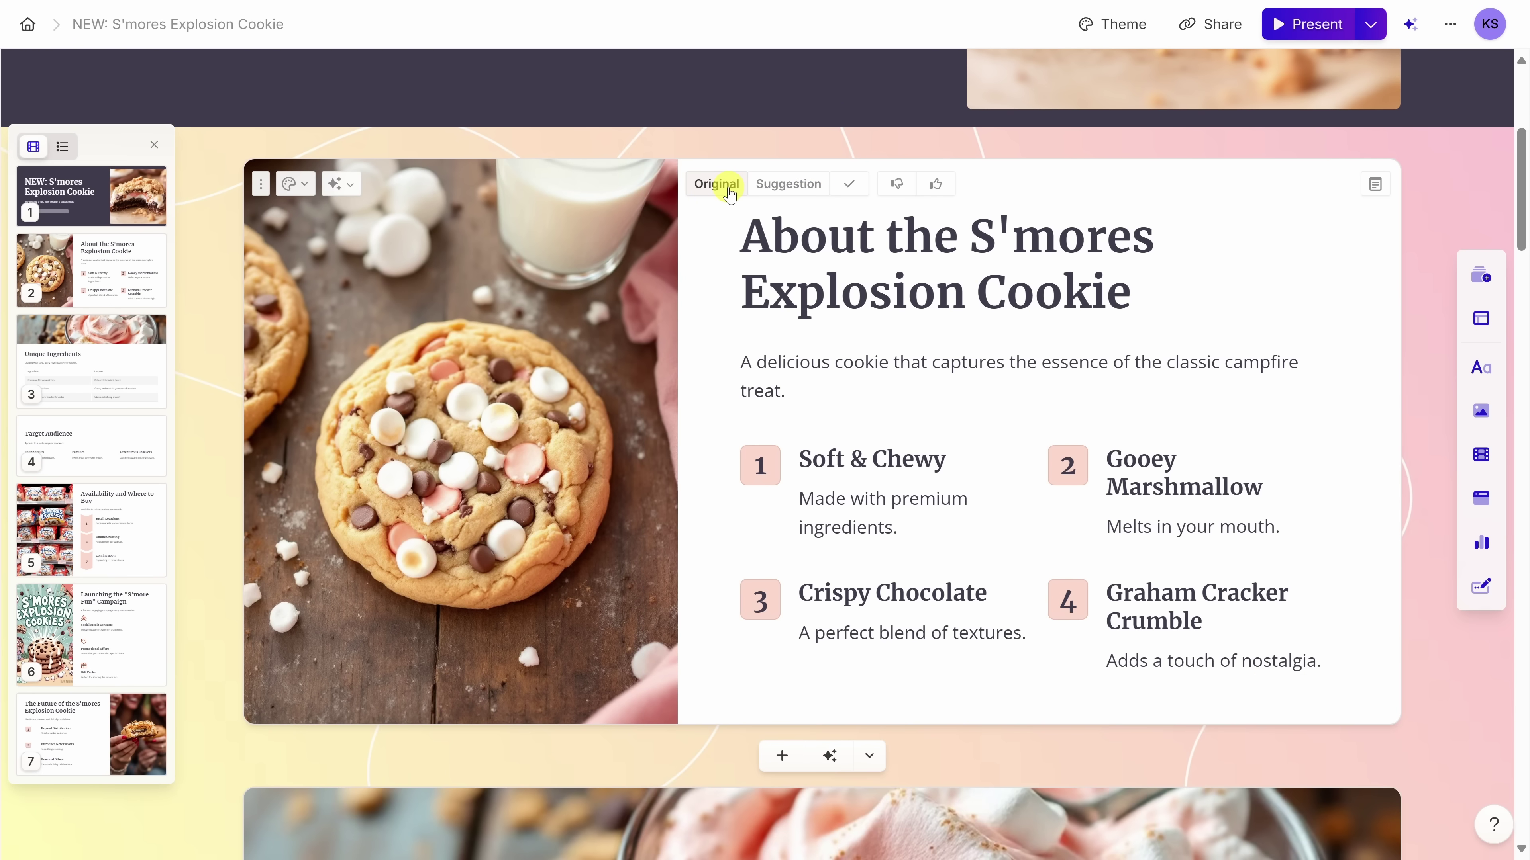
left_click(792, 189)
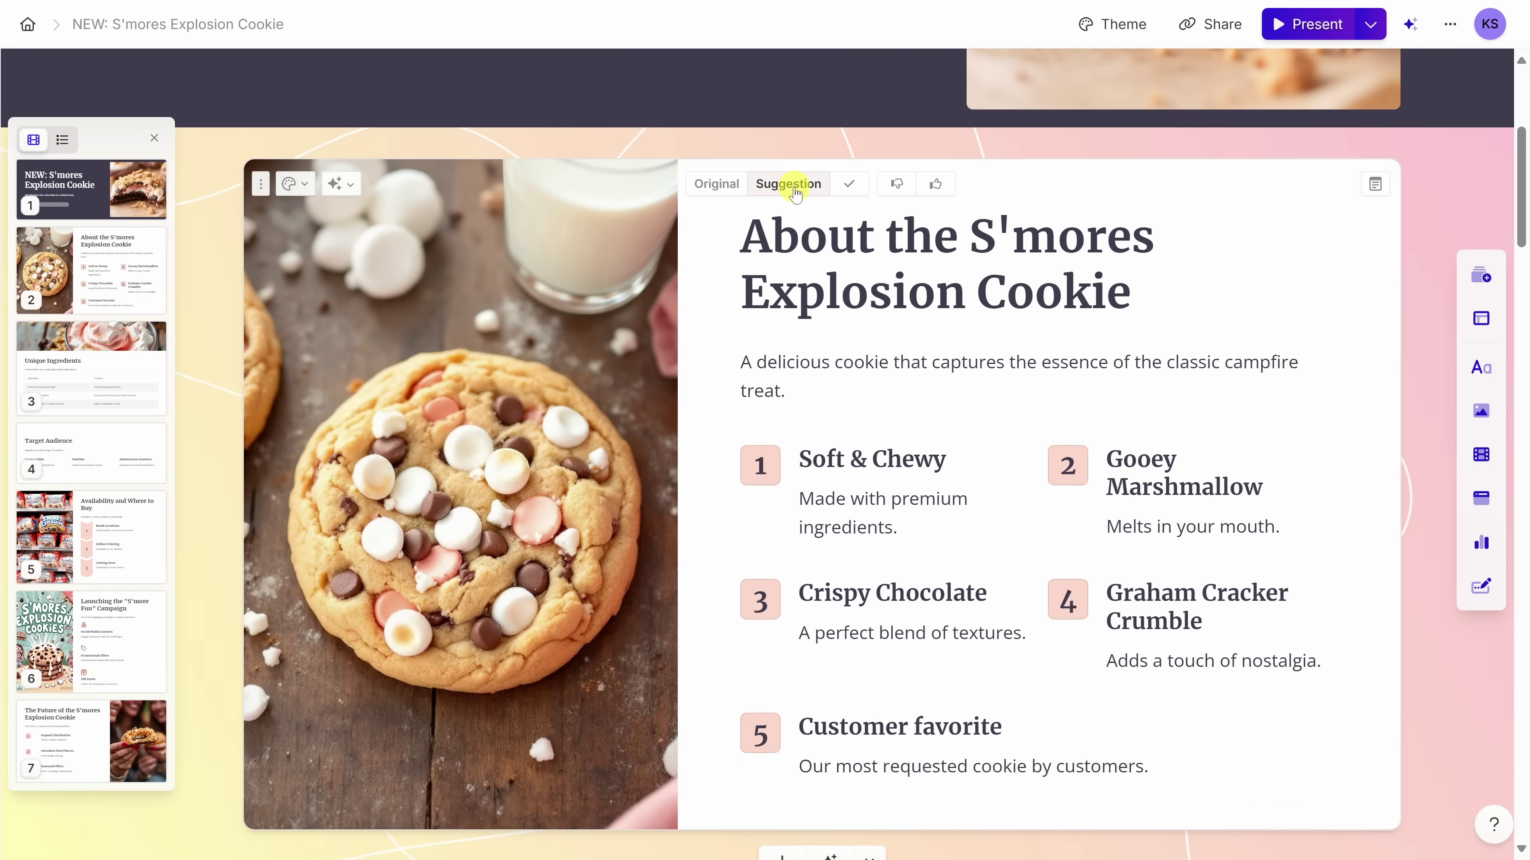
left_click(851, 185)
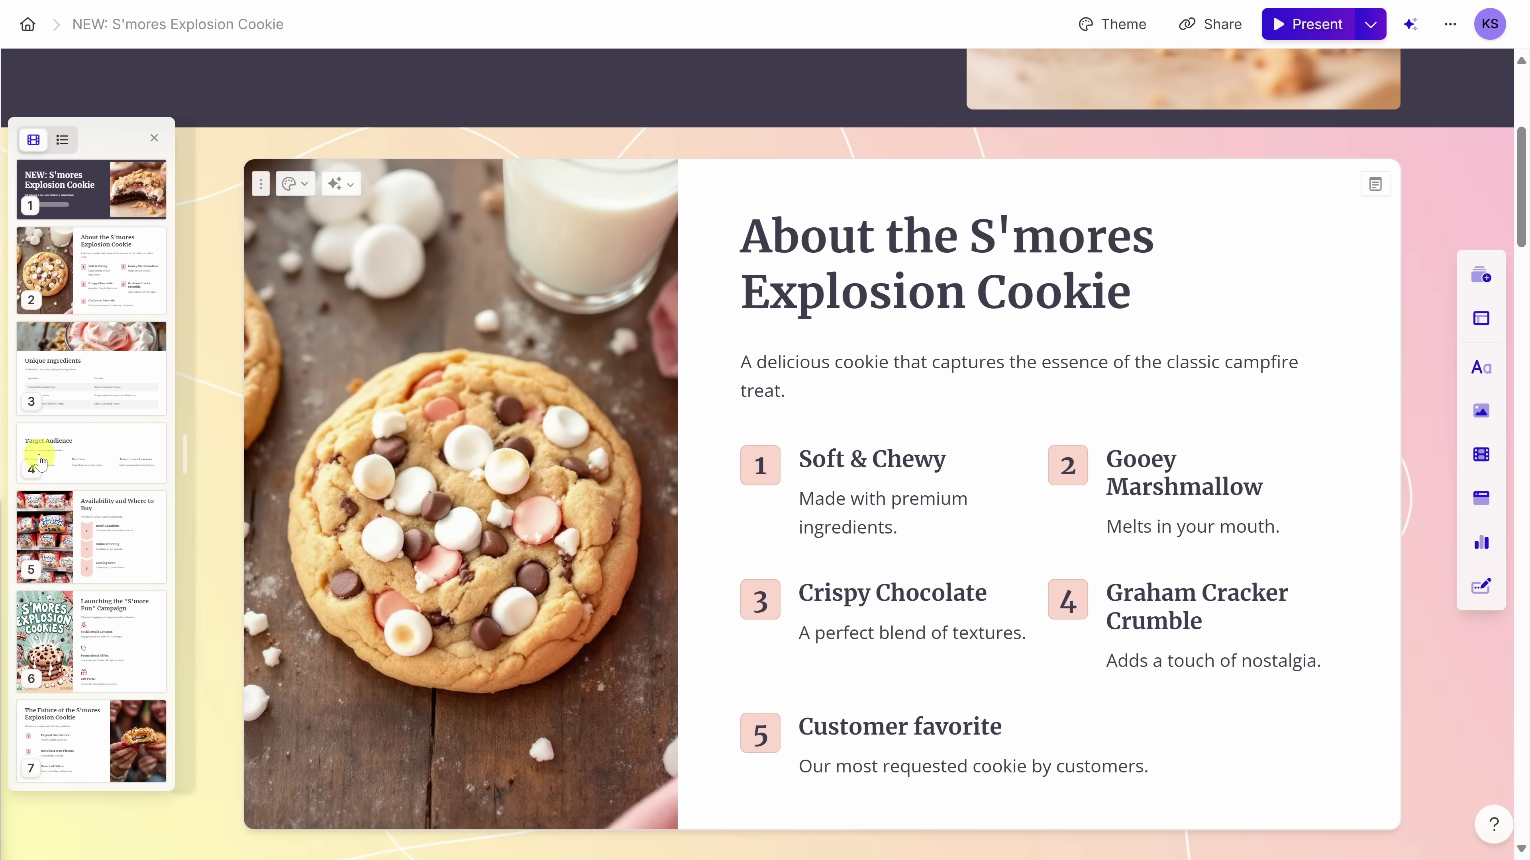
- On the Target Audience card, ask AI to 'Add images for these' audience groups
left_click(27, 446)
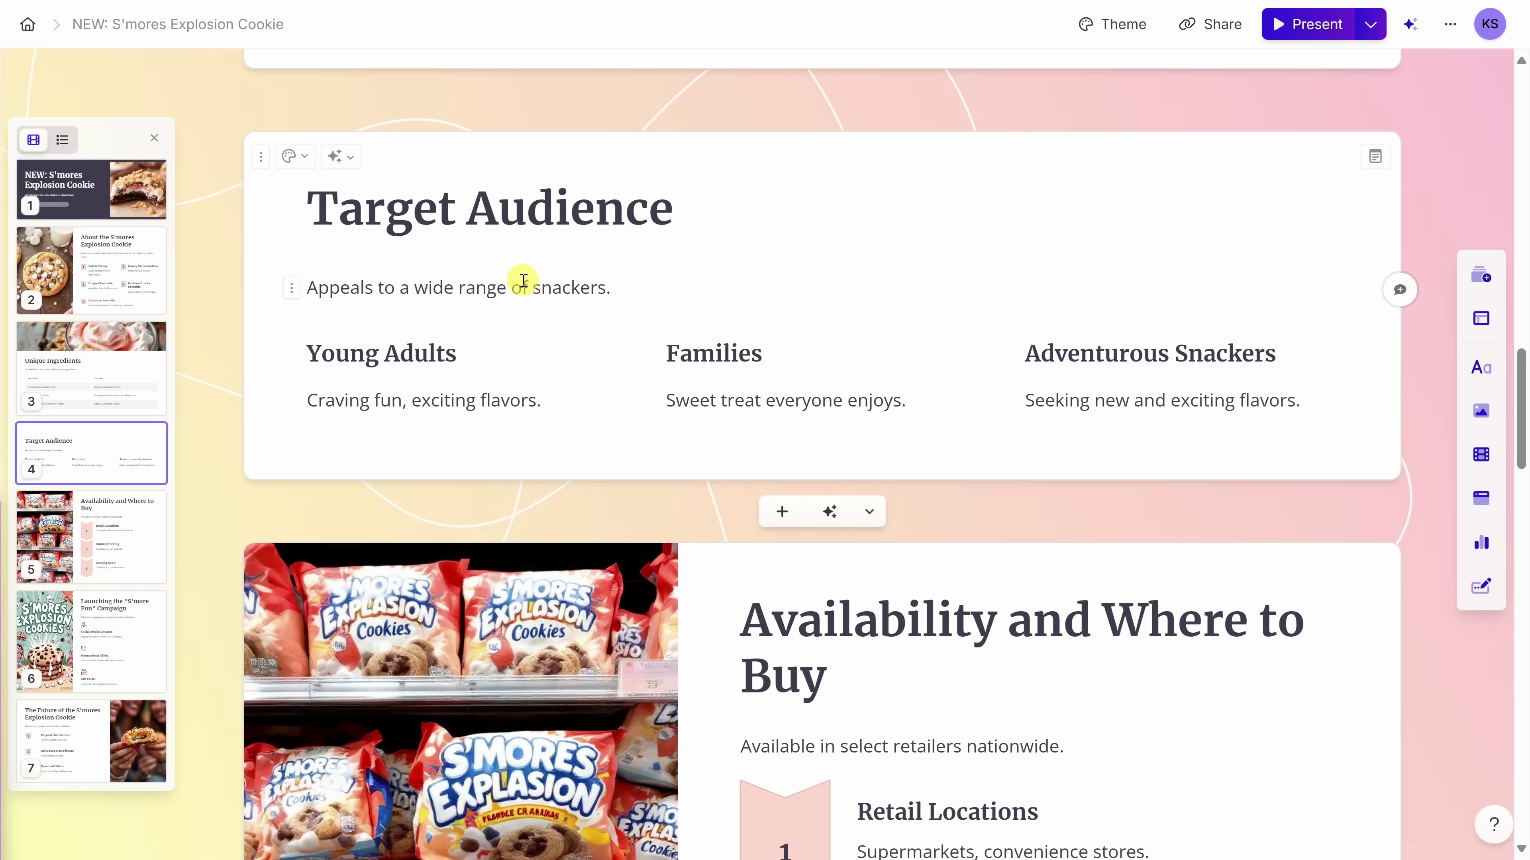
left_click(351, 158)
type("Add images for these")
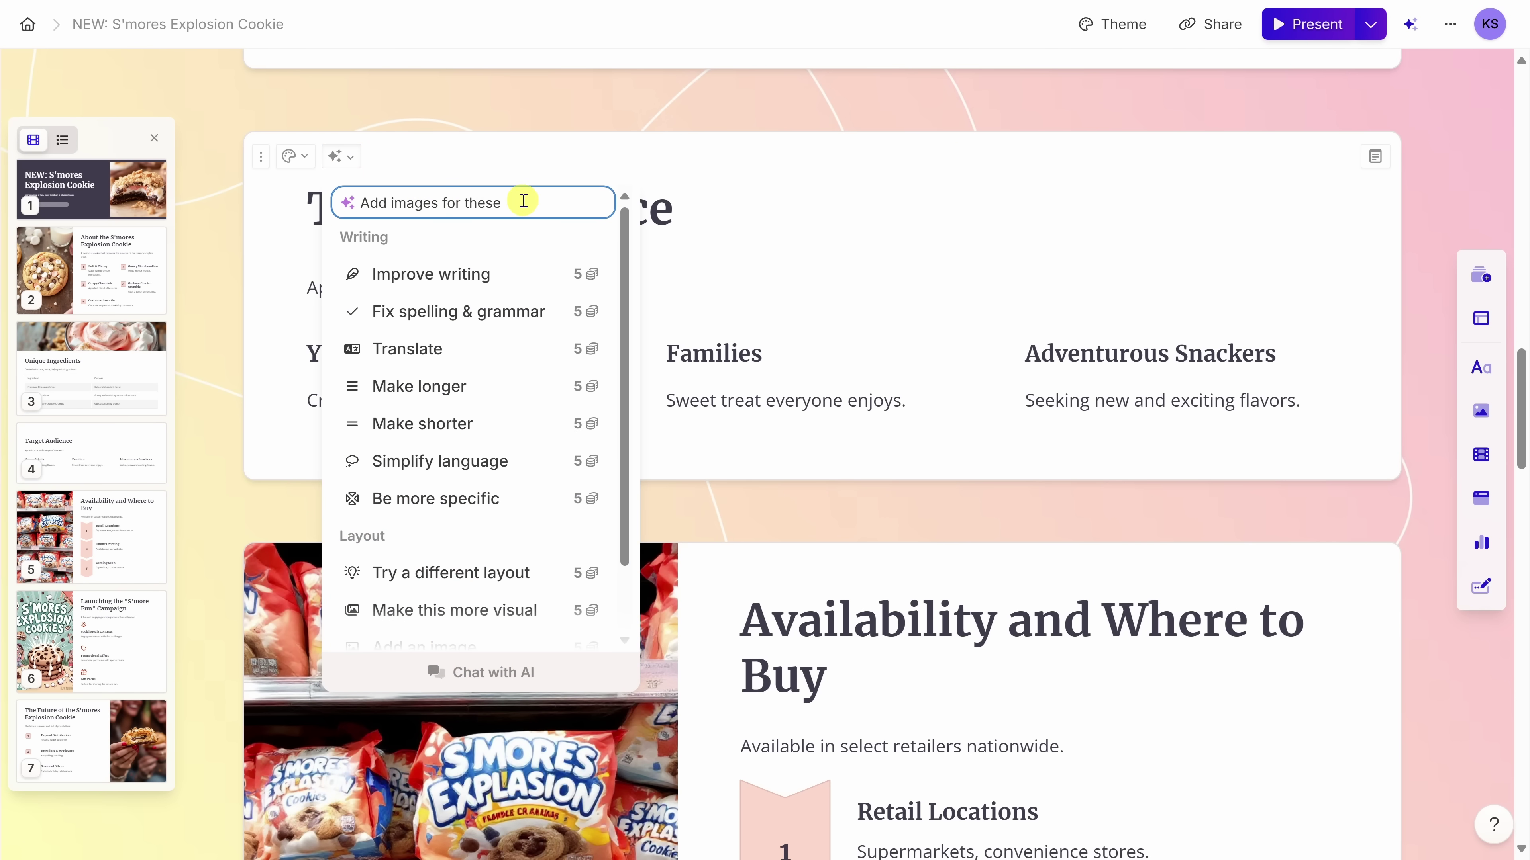
key("Return")
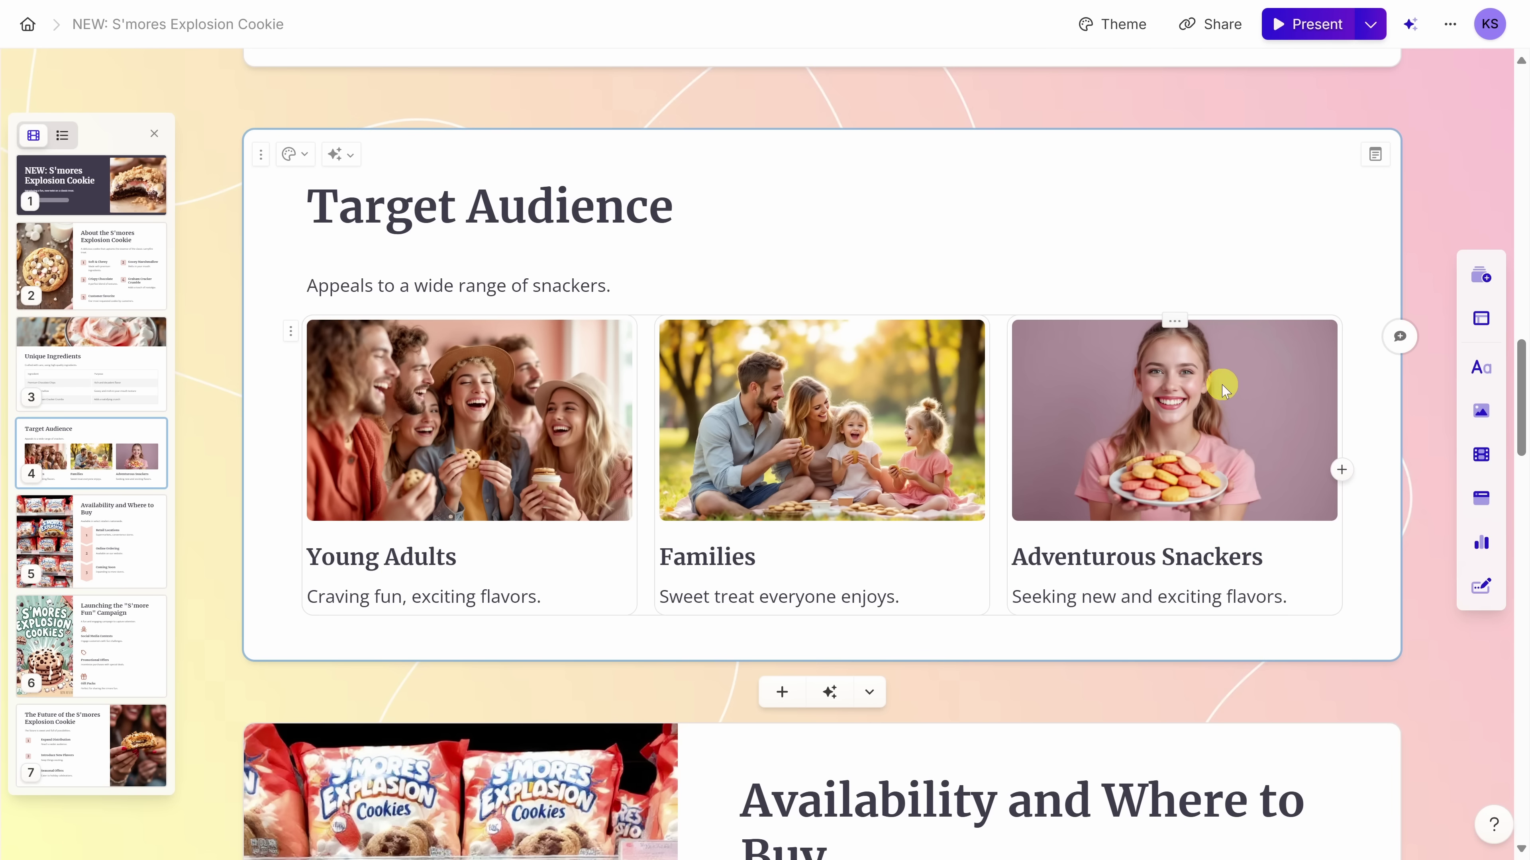
left_click(1122, 400)
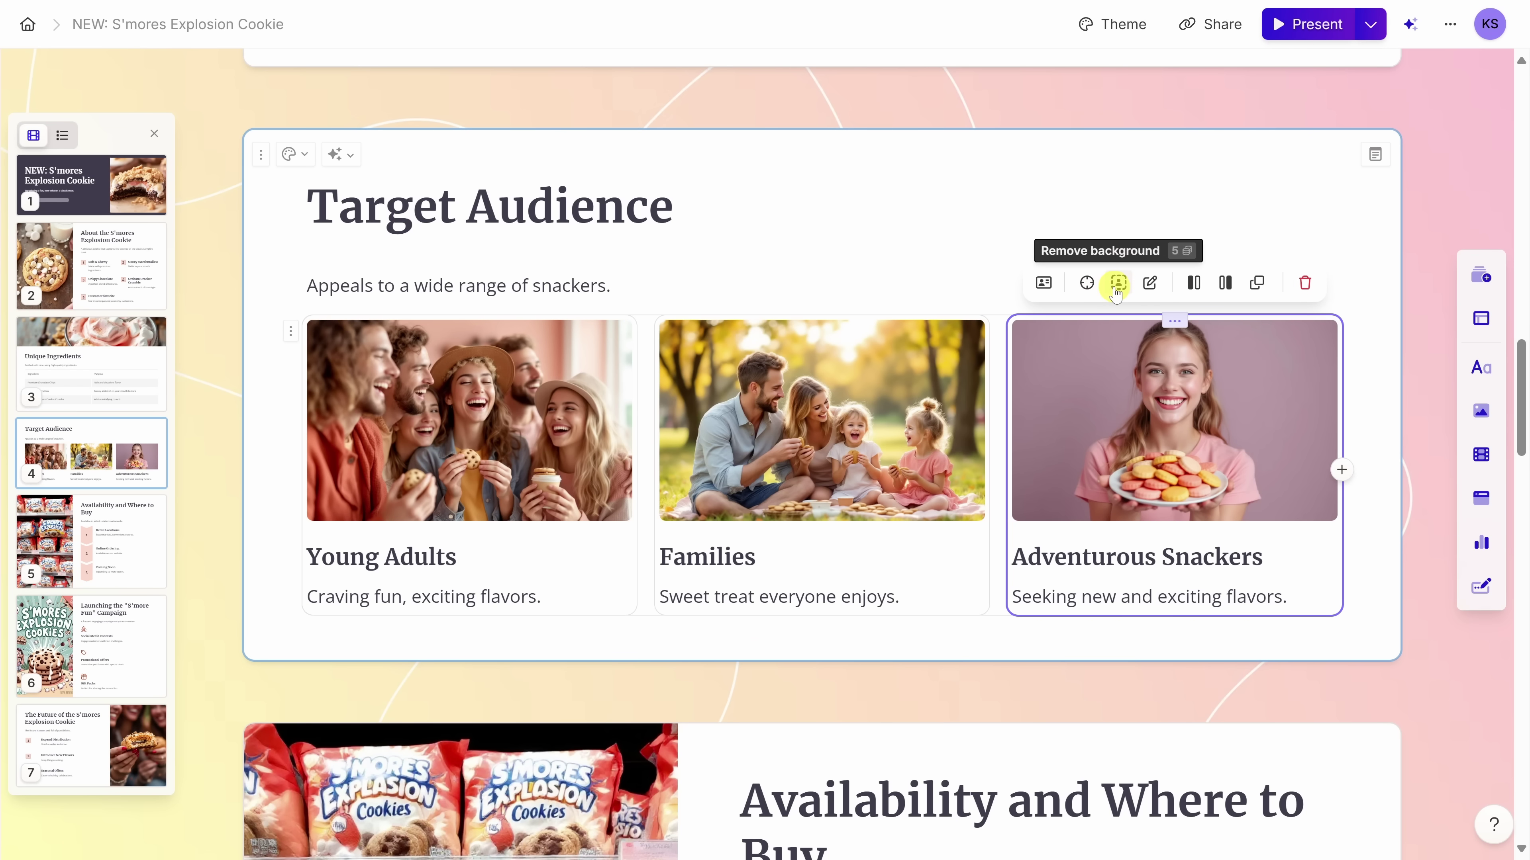
left_click(1151, 283)
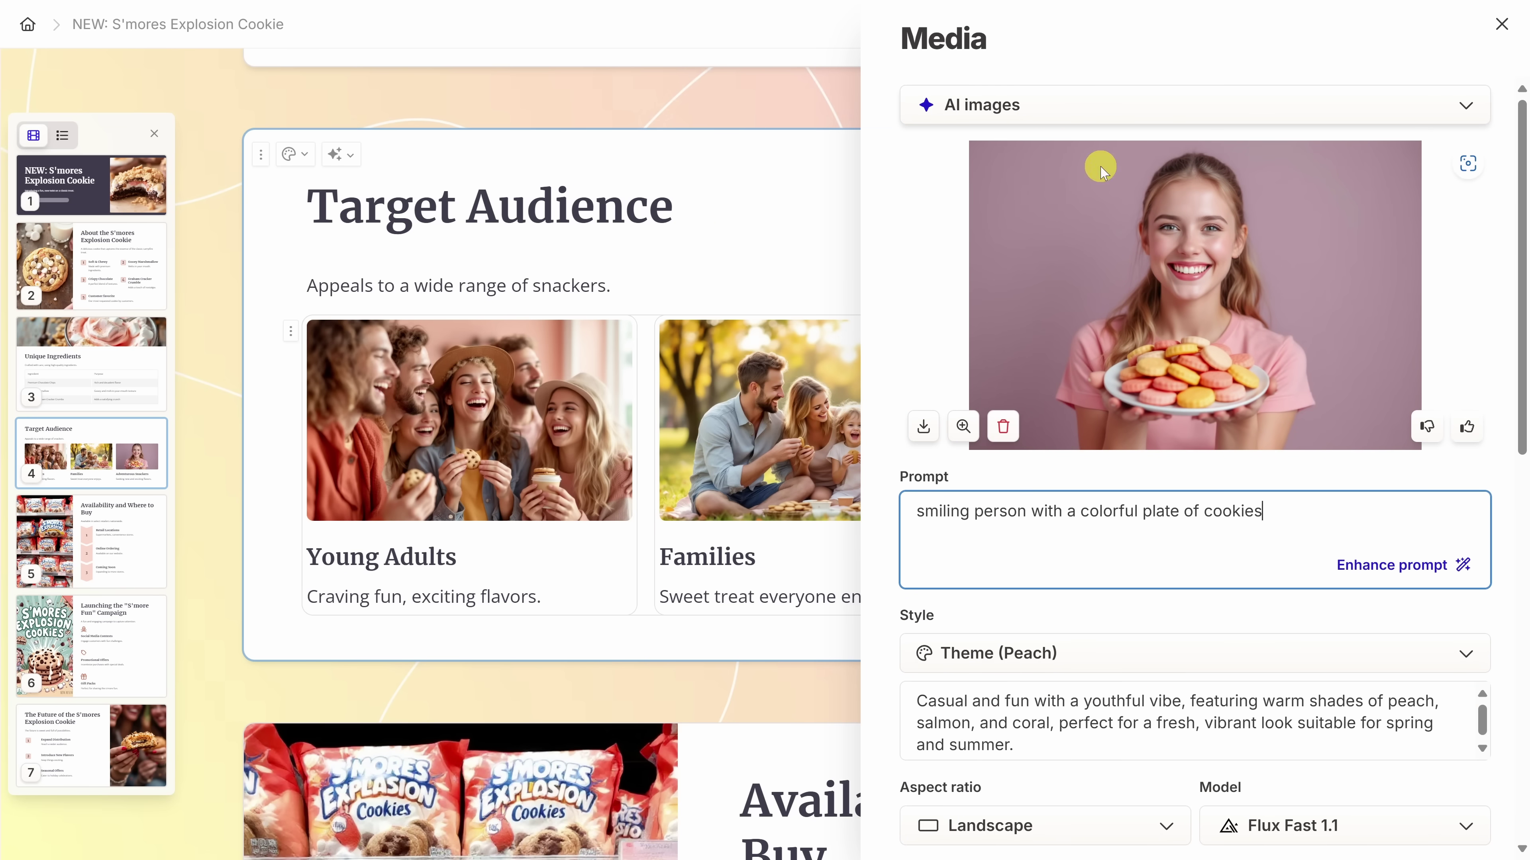
left_click(1136, 106)
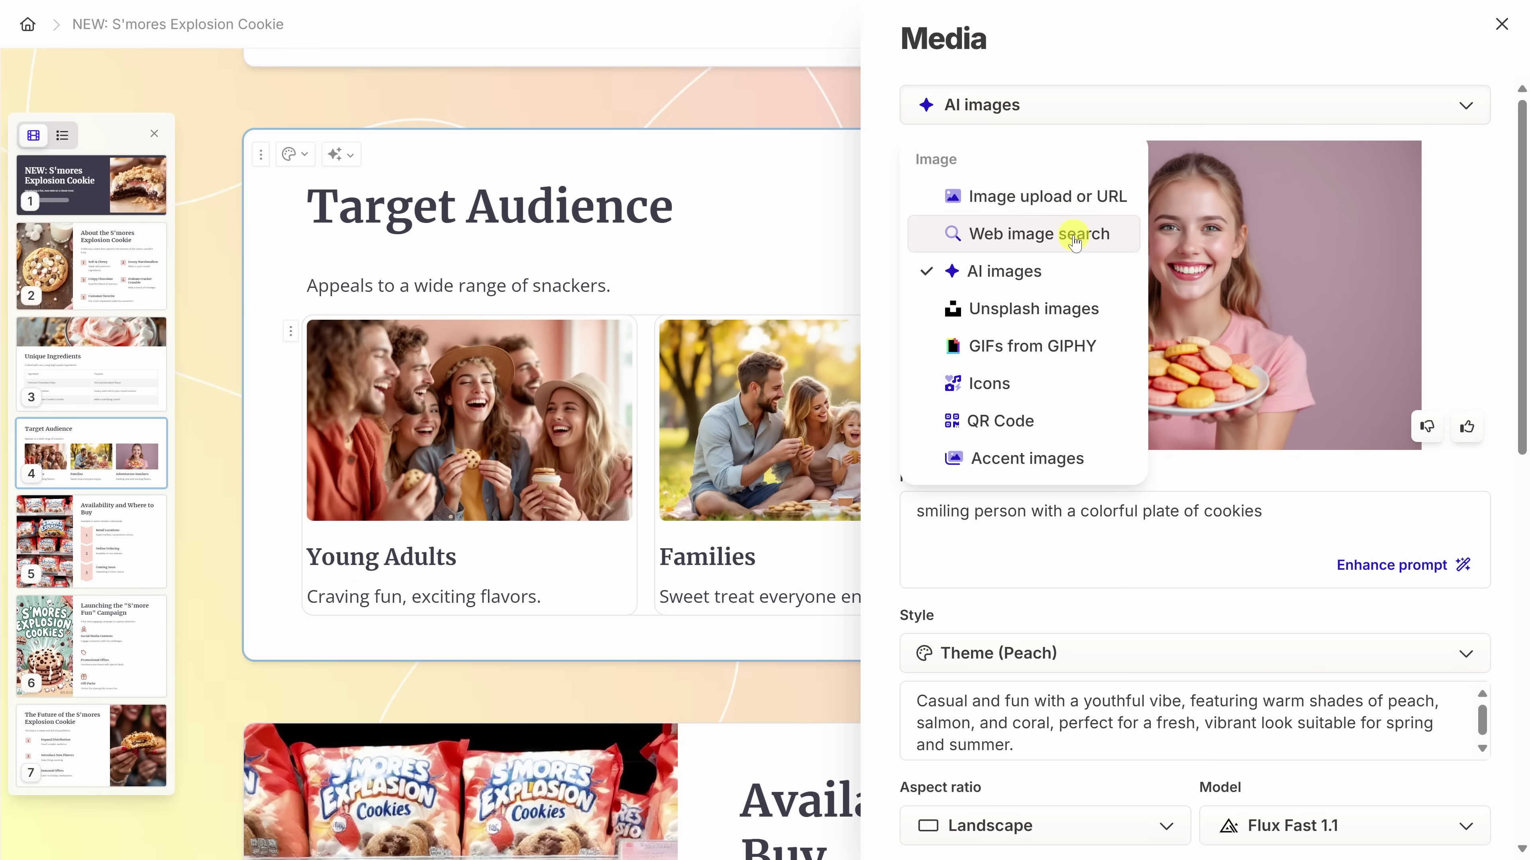
left_click(1367, 70)
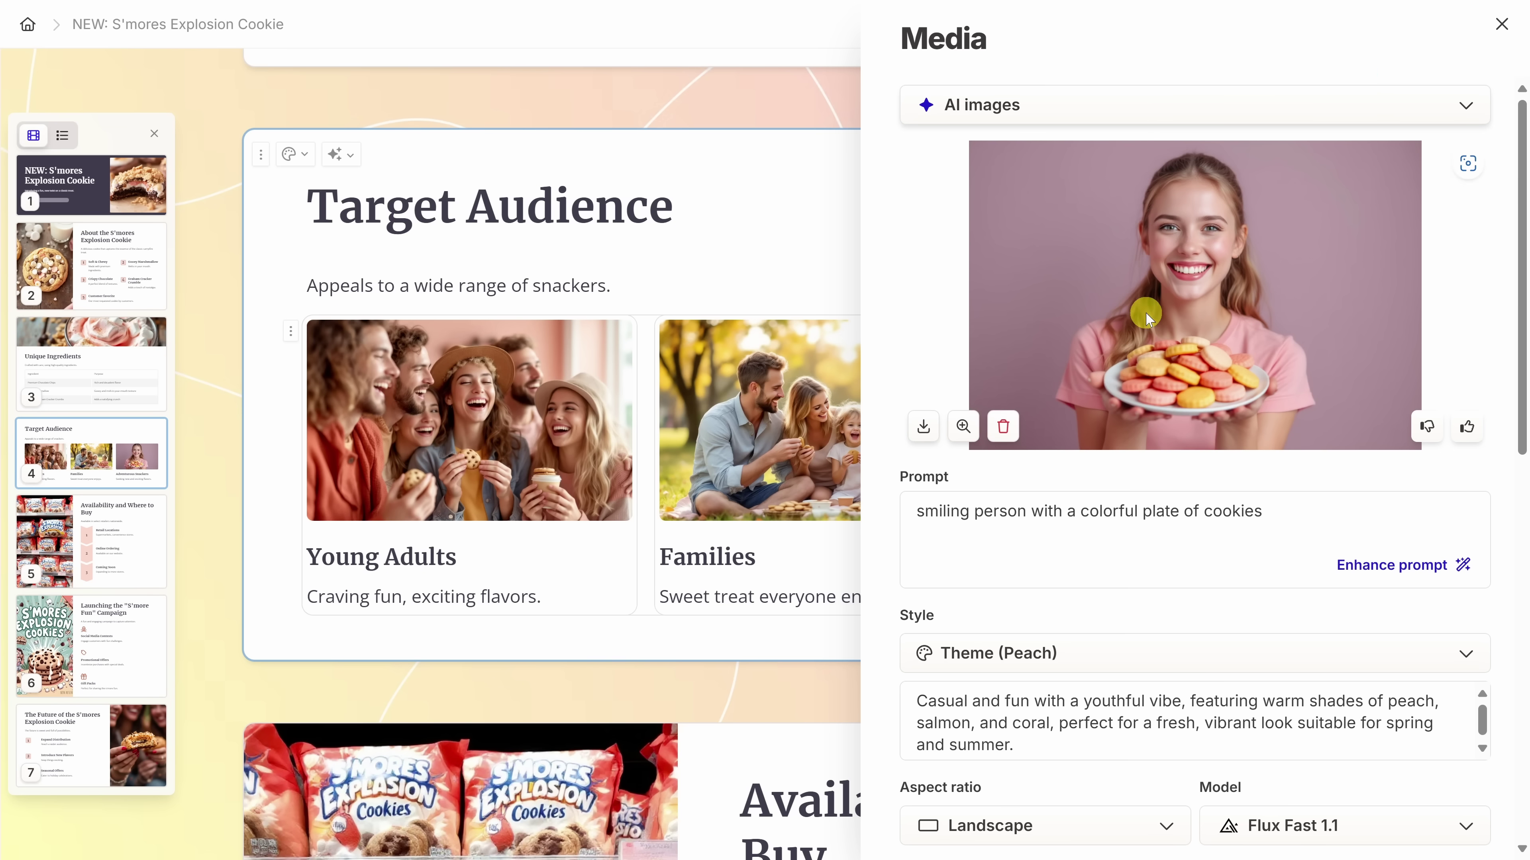
scroll(1147, 317, "down", 3)
scroll(1147, 317, "down", 10)
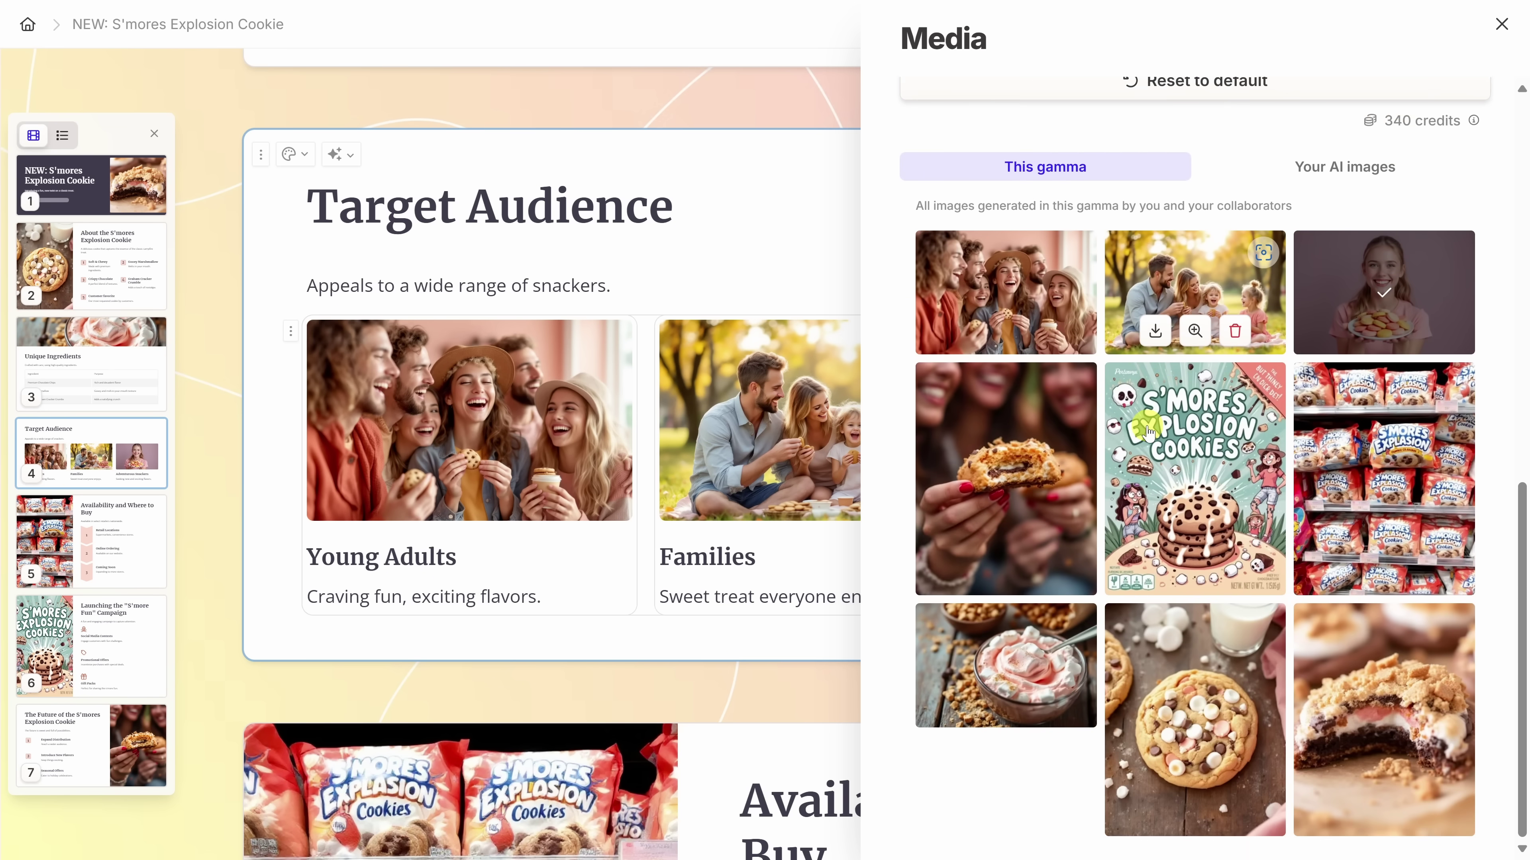
scroll(1168, 464, "up", 9)
scroll(1165, 458, "up", 3)
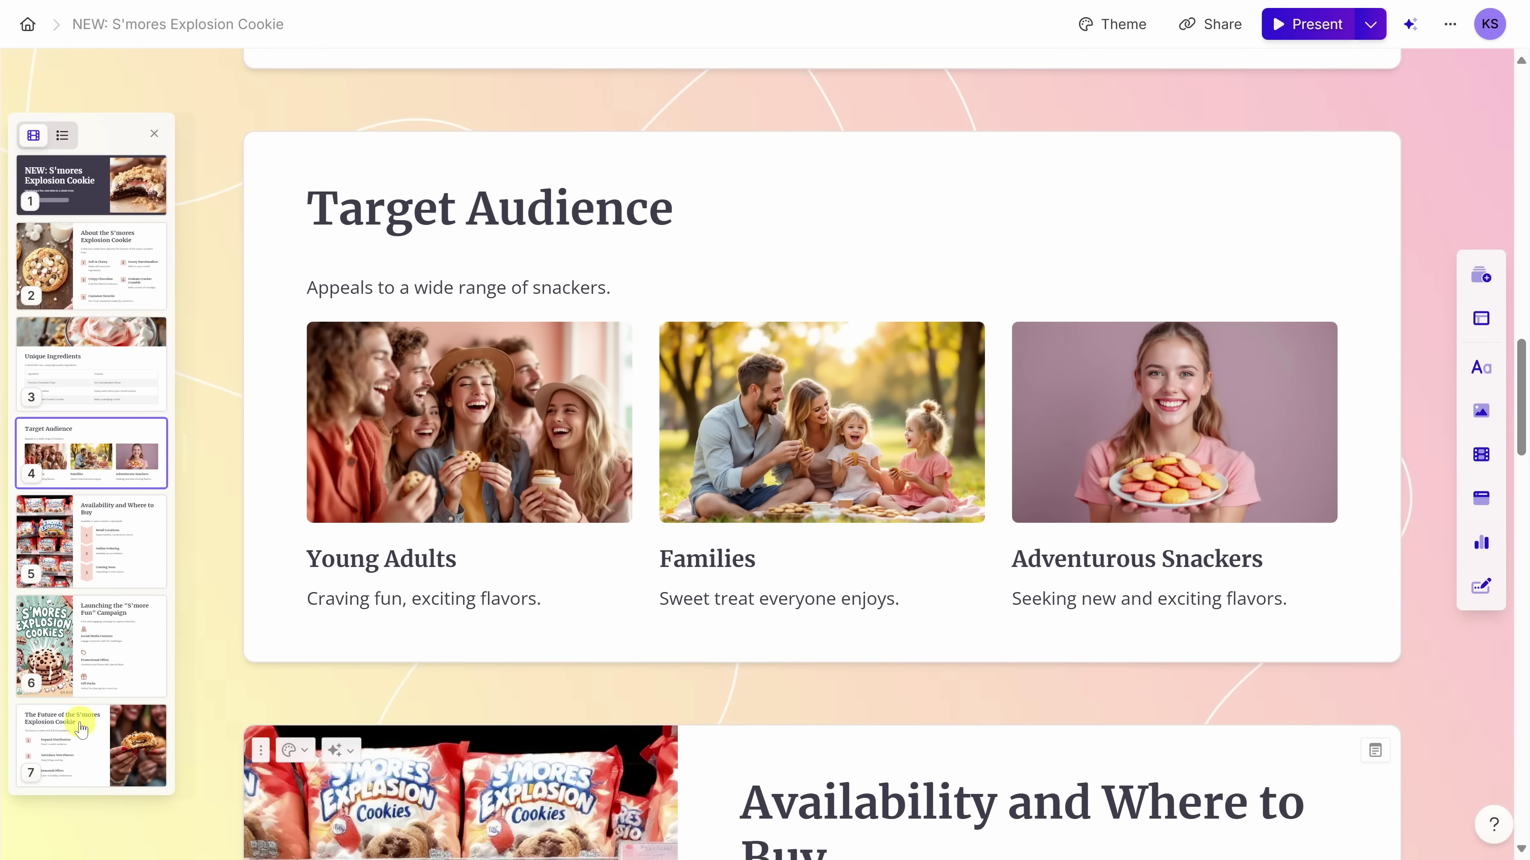
- Browse the card templates below The Future card, then close the gallery without adding one
left_click(103, 738)
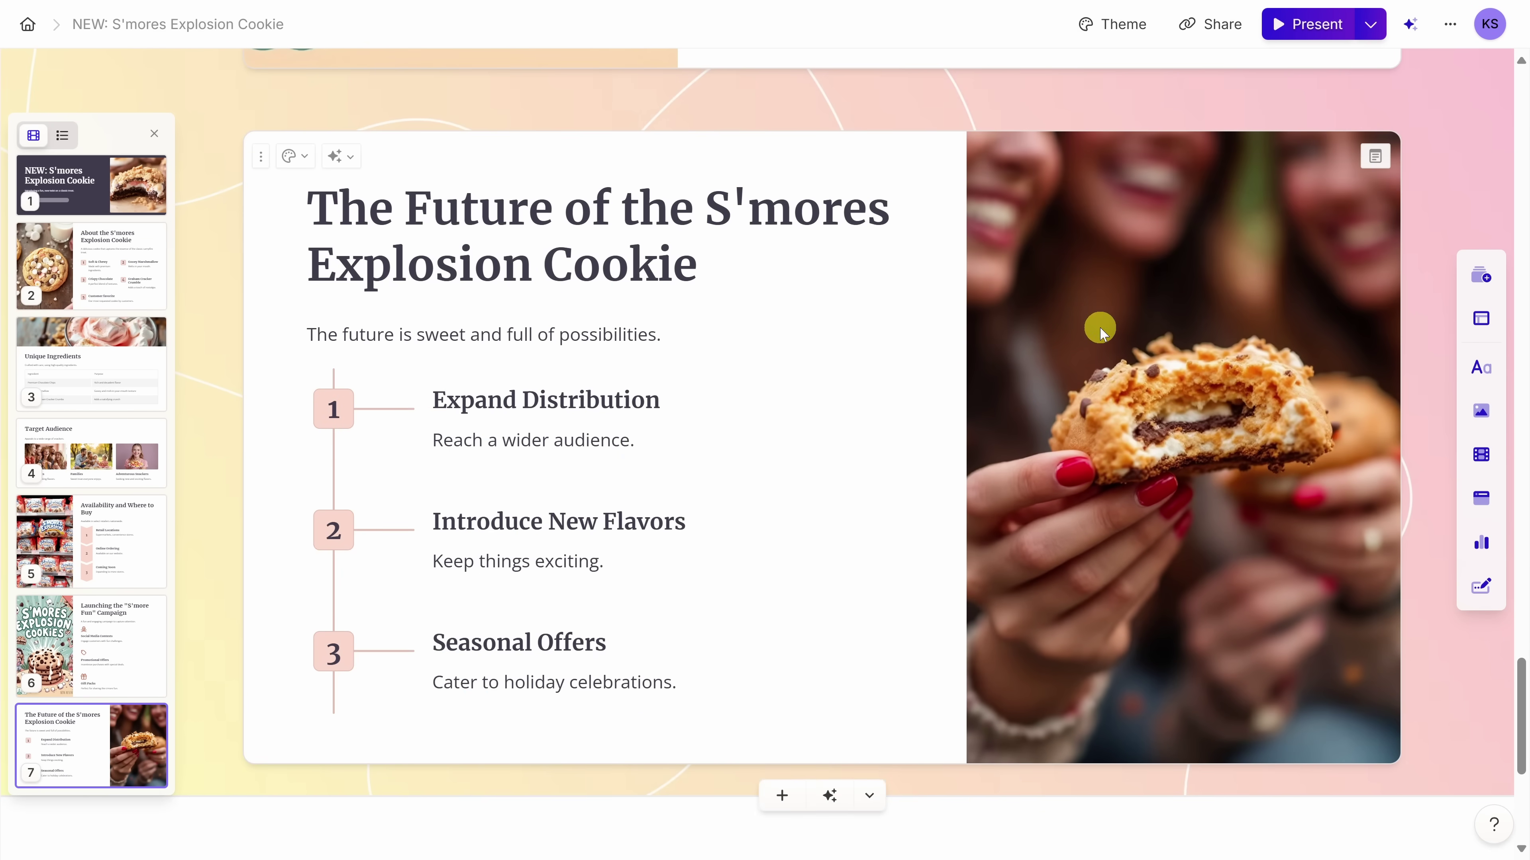
scroll(1100, 331, "down", 3)
scroll(1100, 331, "down", 2)
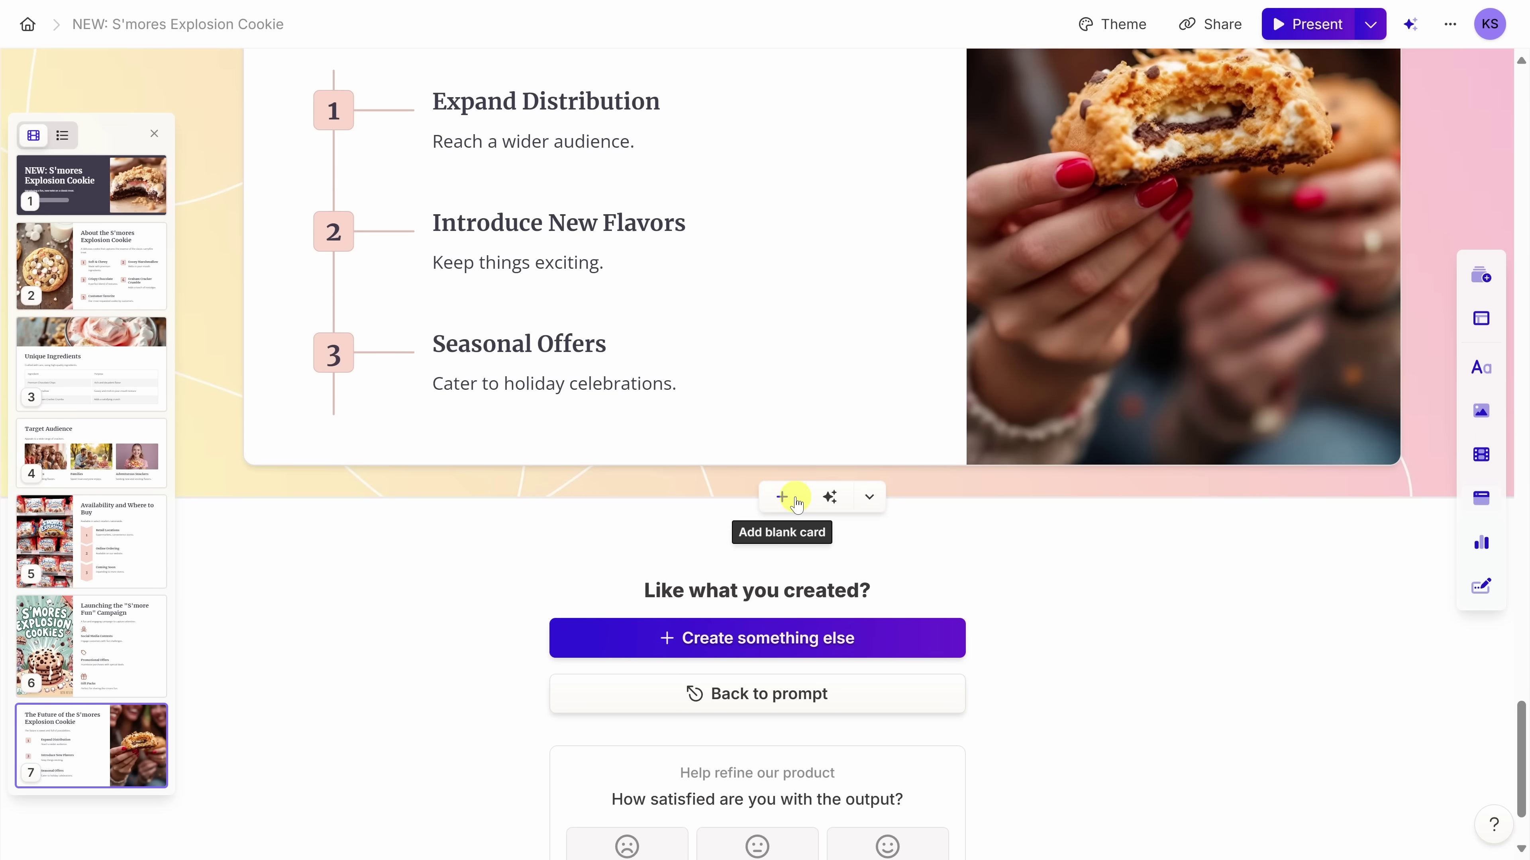
left_click(869, 496)
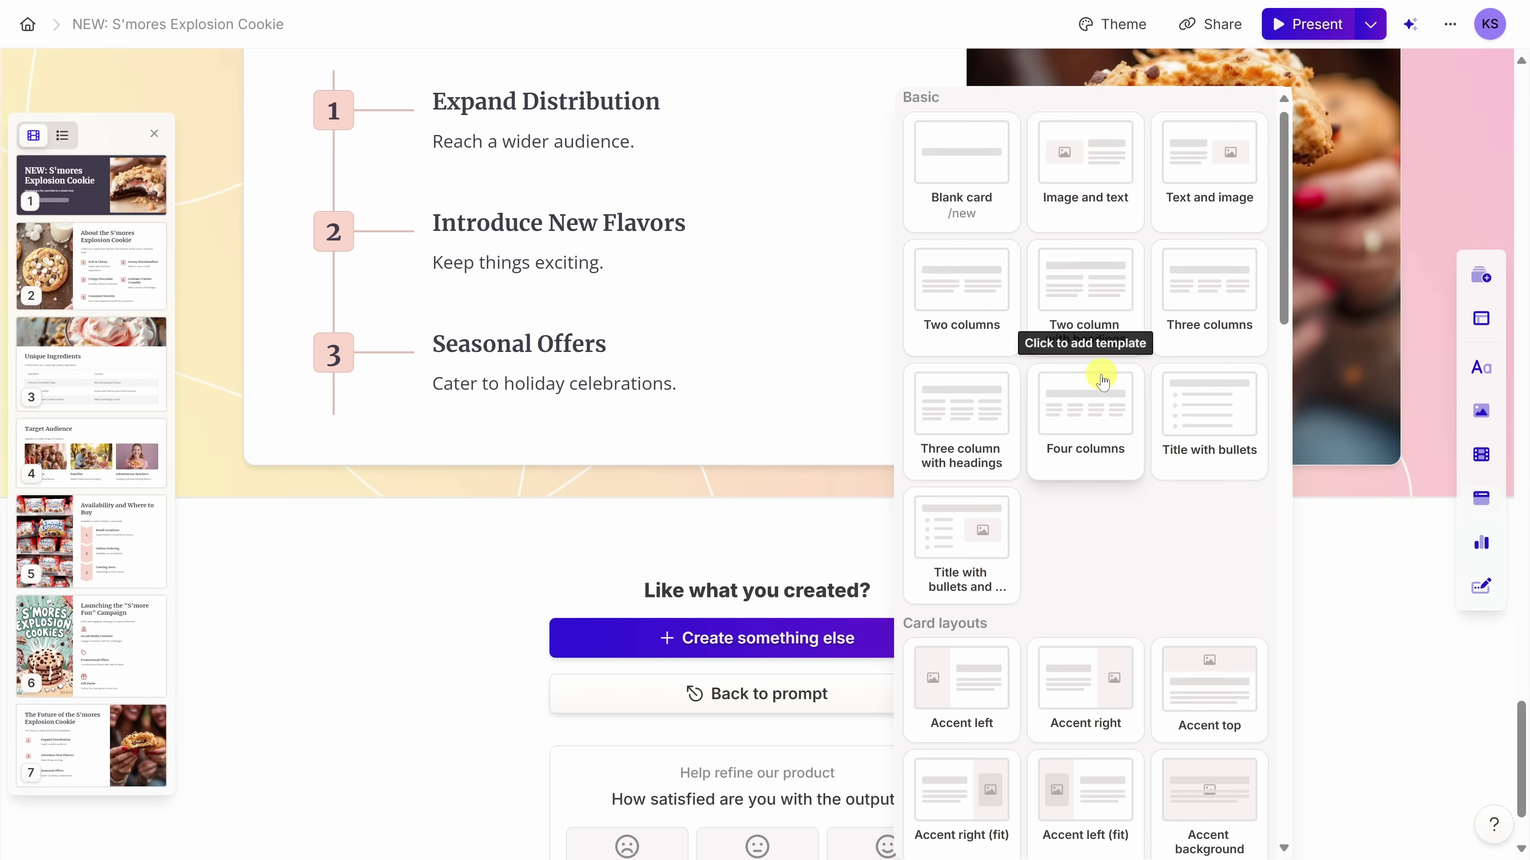
scroll(1096, 386, "down", 15)
scroll(1107, 342, "down", 10)
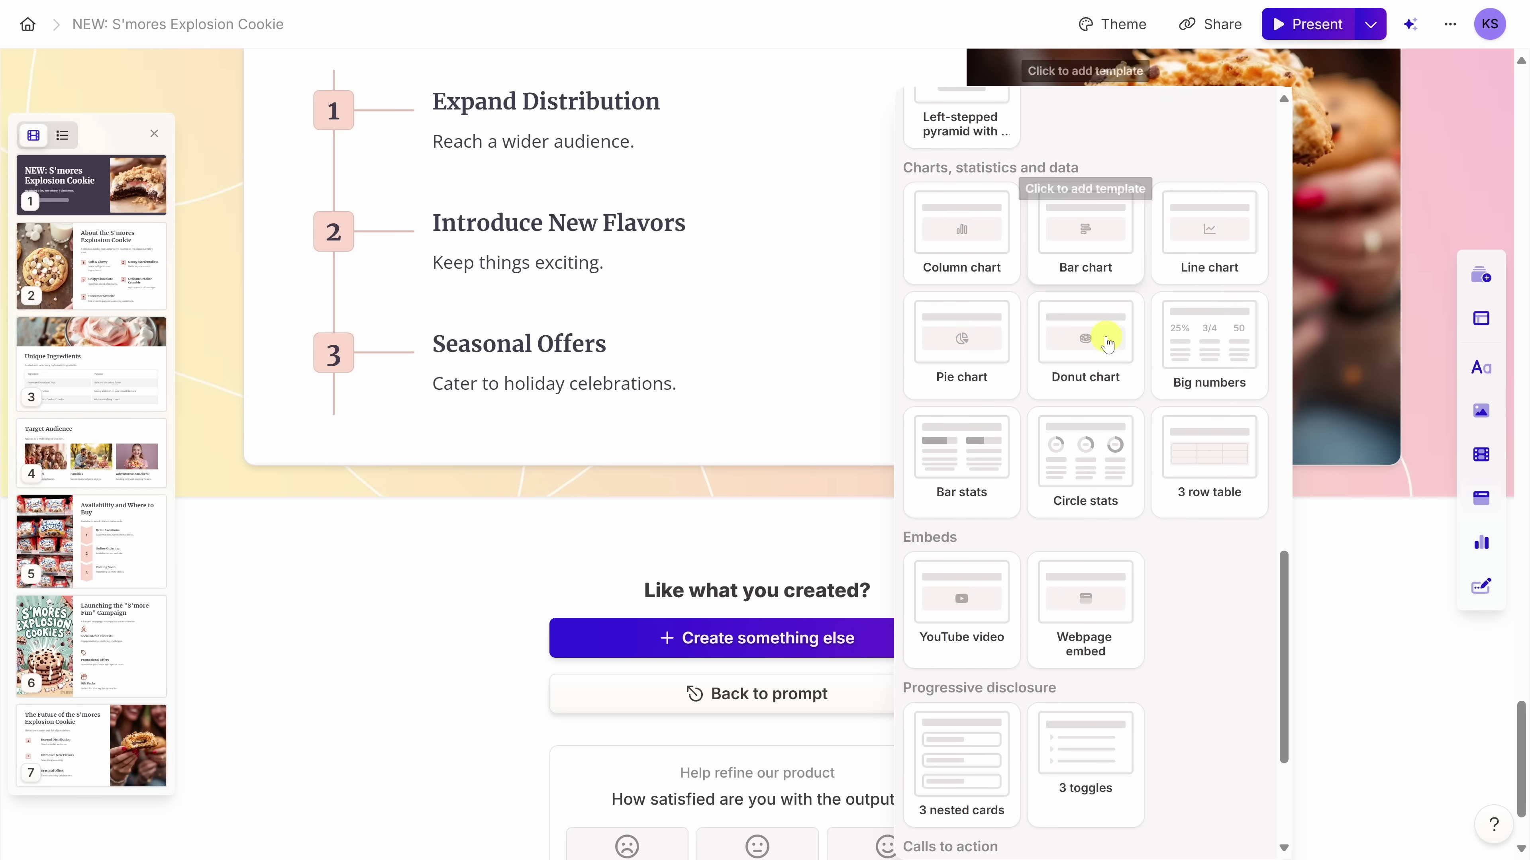
scroll(1108, 362, "up", 10)
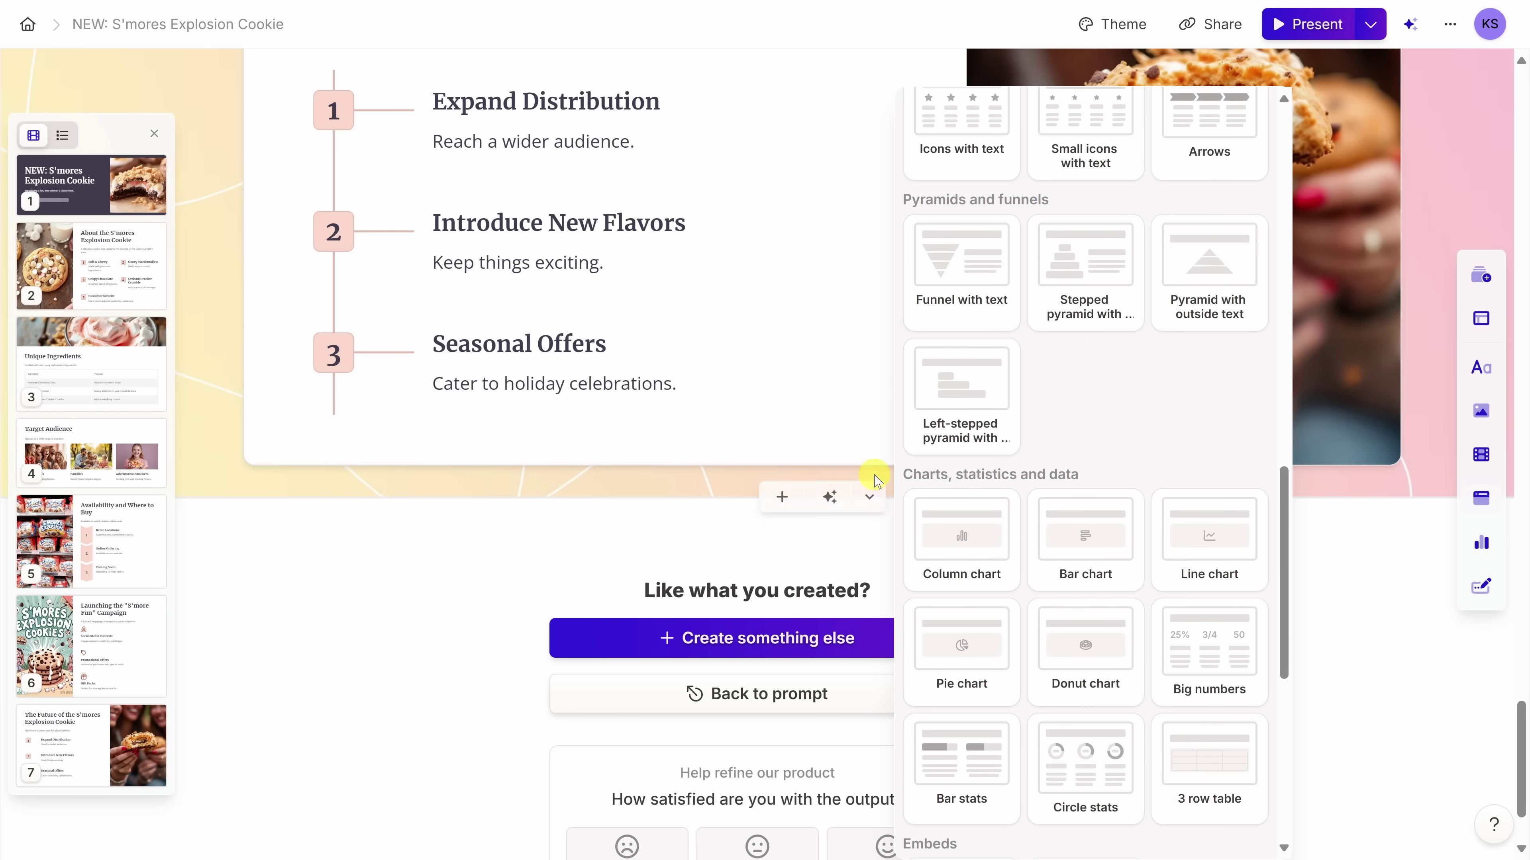
left_click(789, 538)
mouse_move(760, 500)
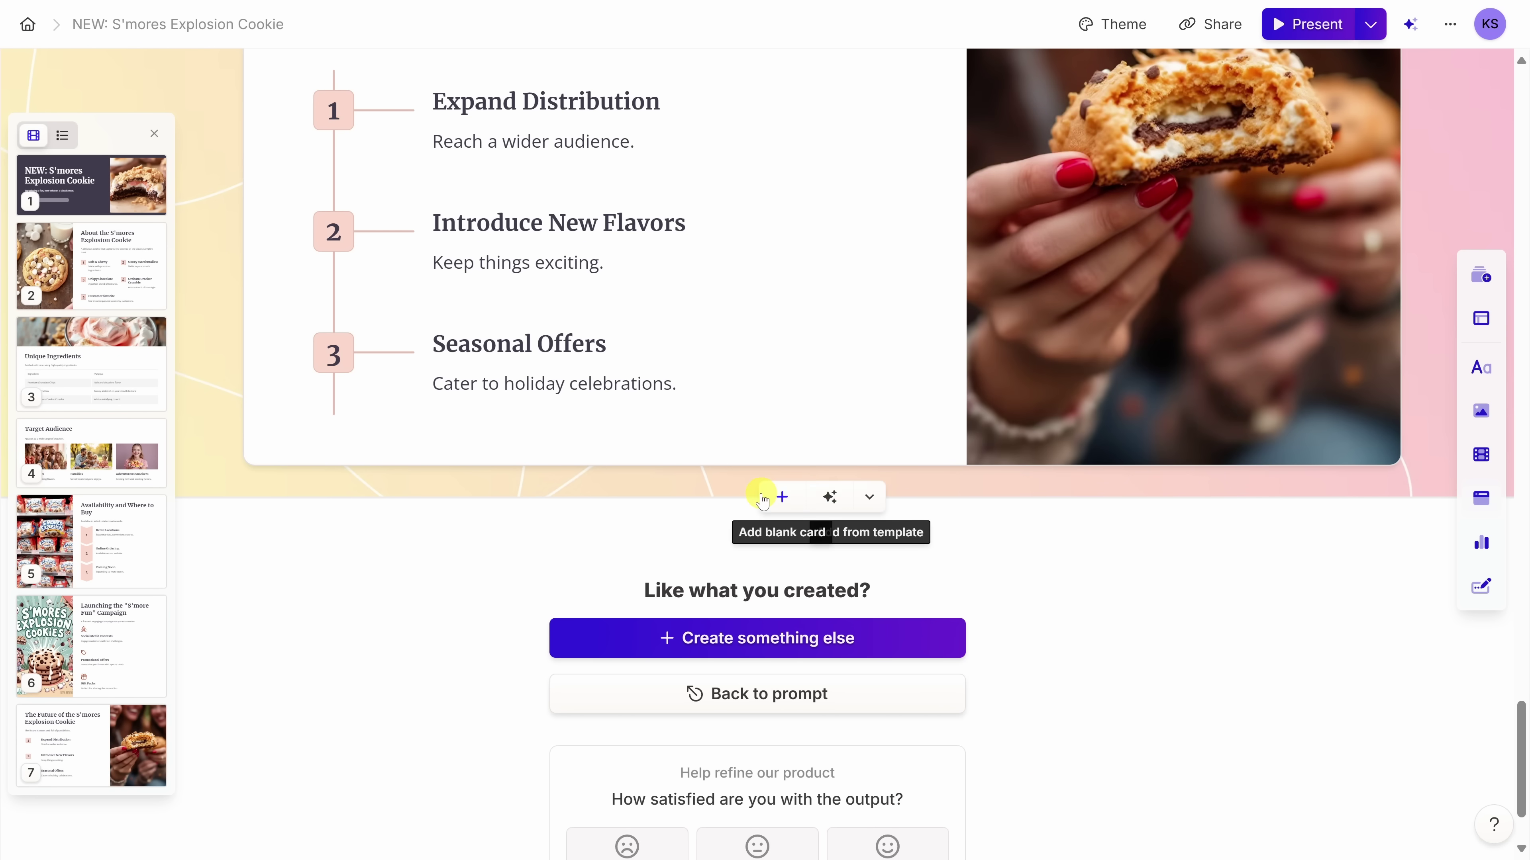
- Add a blank card titled 'Thank you!' with a new empty line below the title
left_click(782, 498)
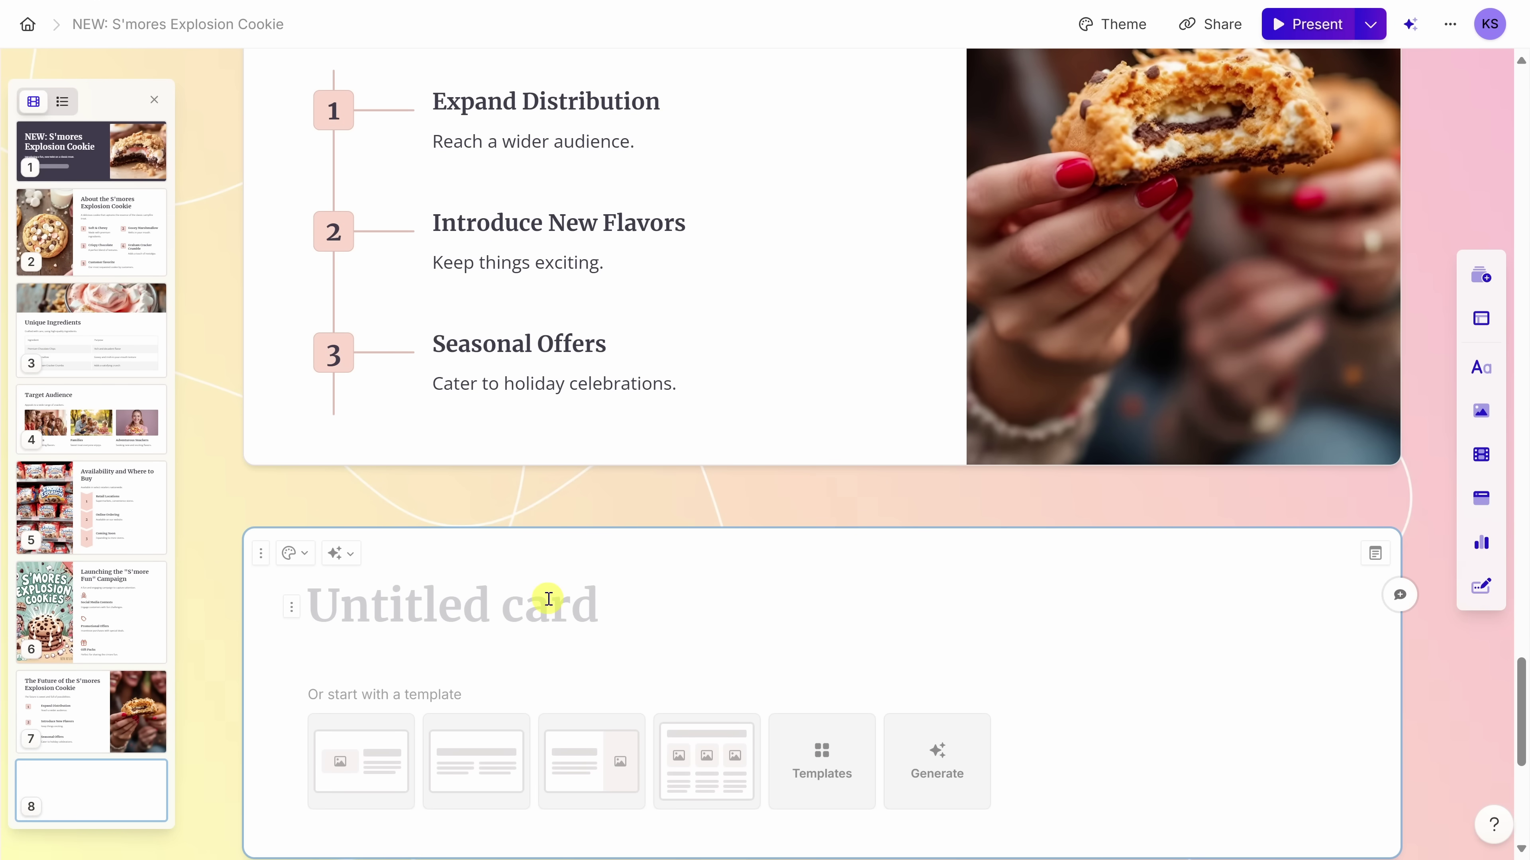
type("Thank you!")
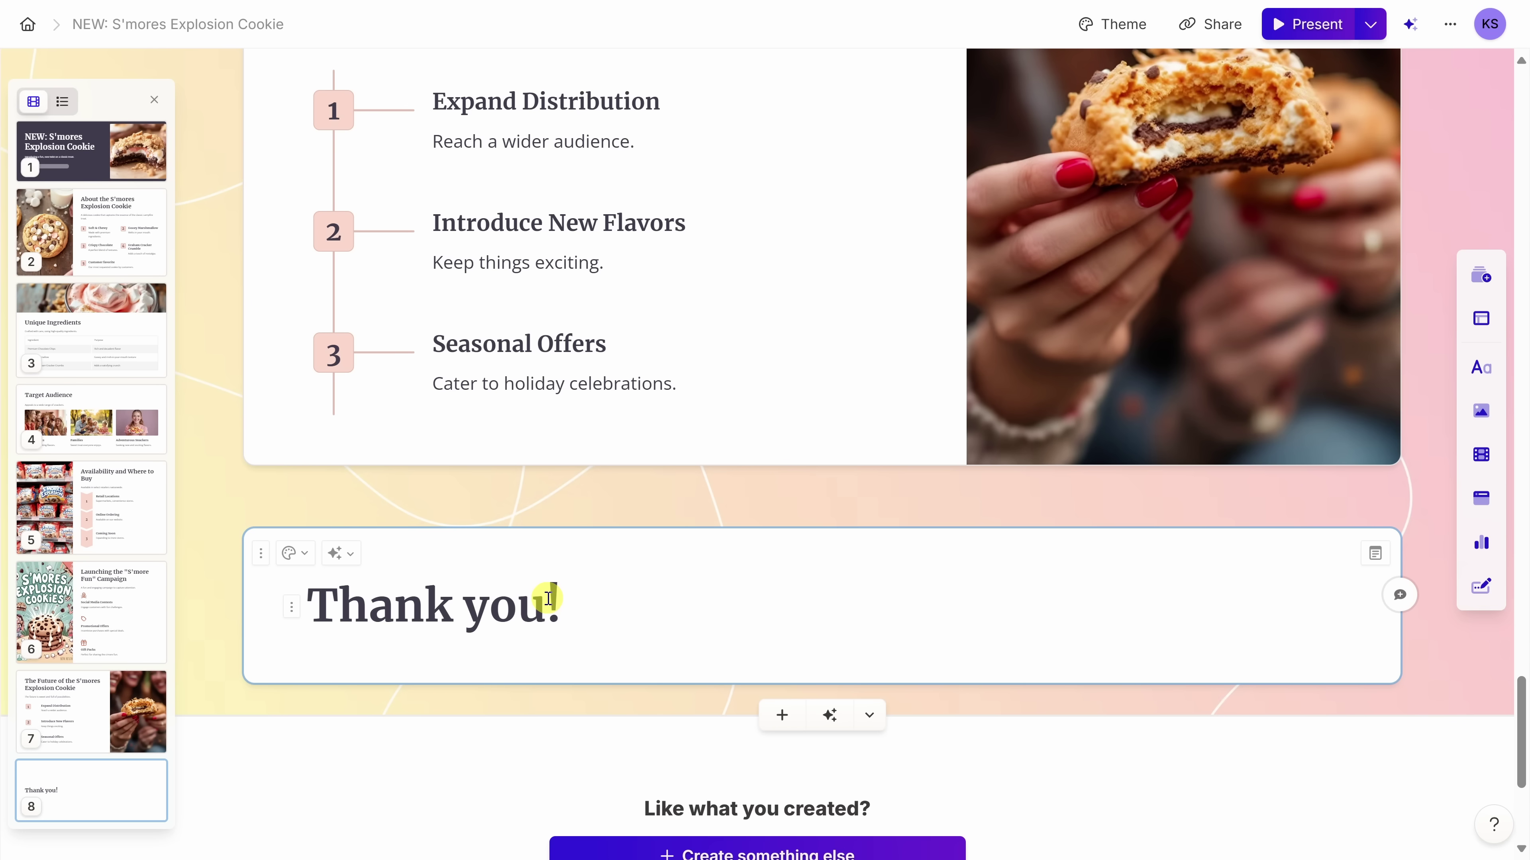
left_click(574, 603)
key("Return")
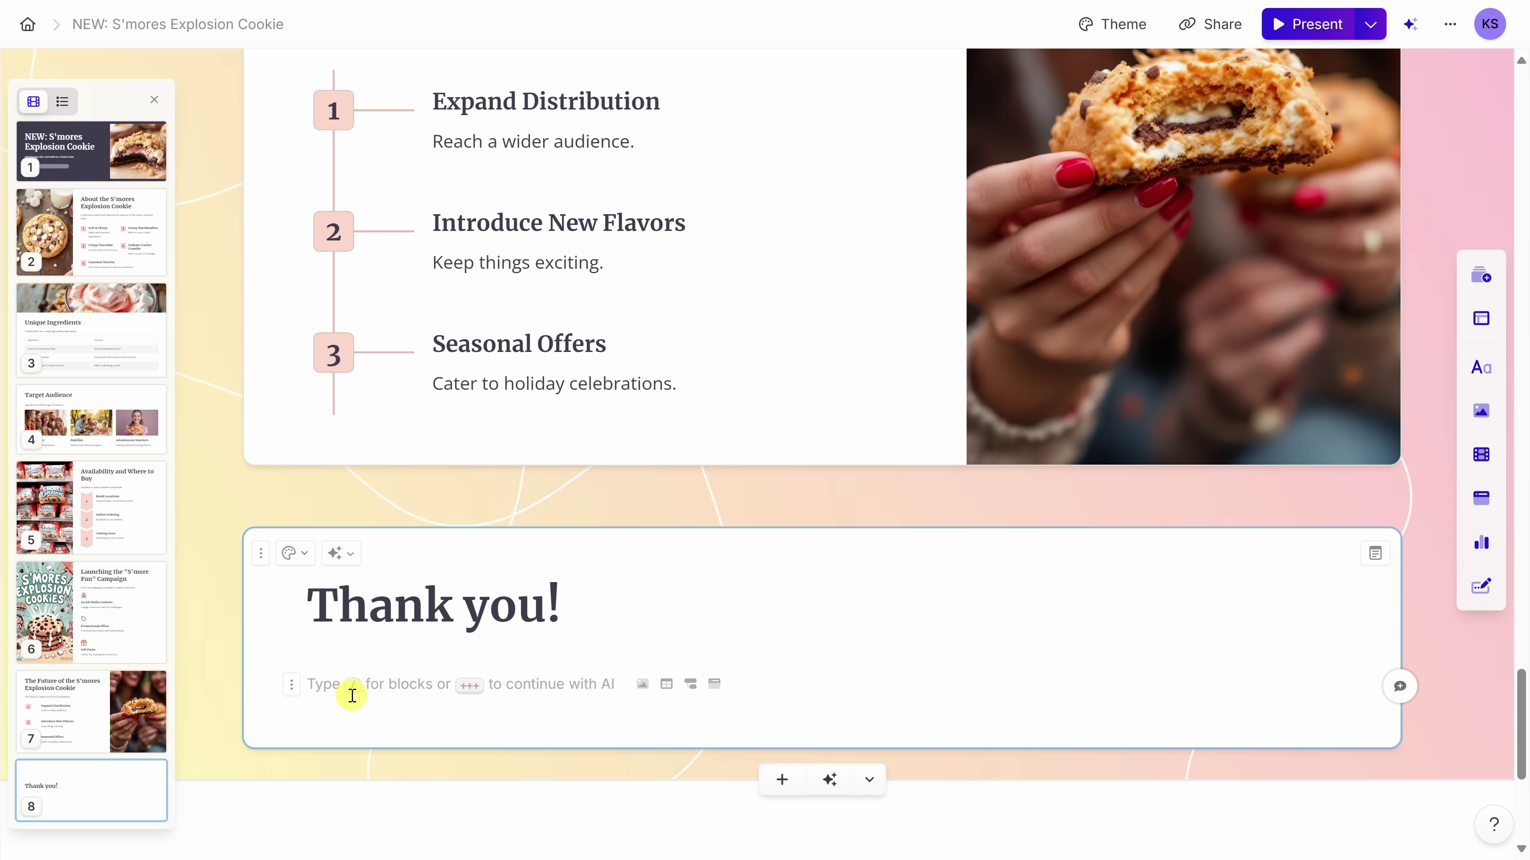
- Bring up the '/' block menu on the new line and browse its options
type("/")
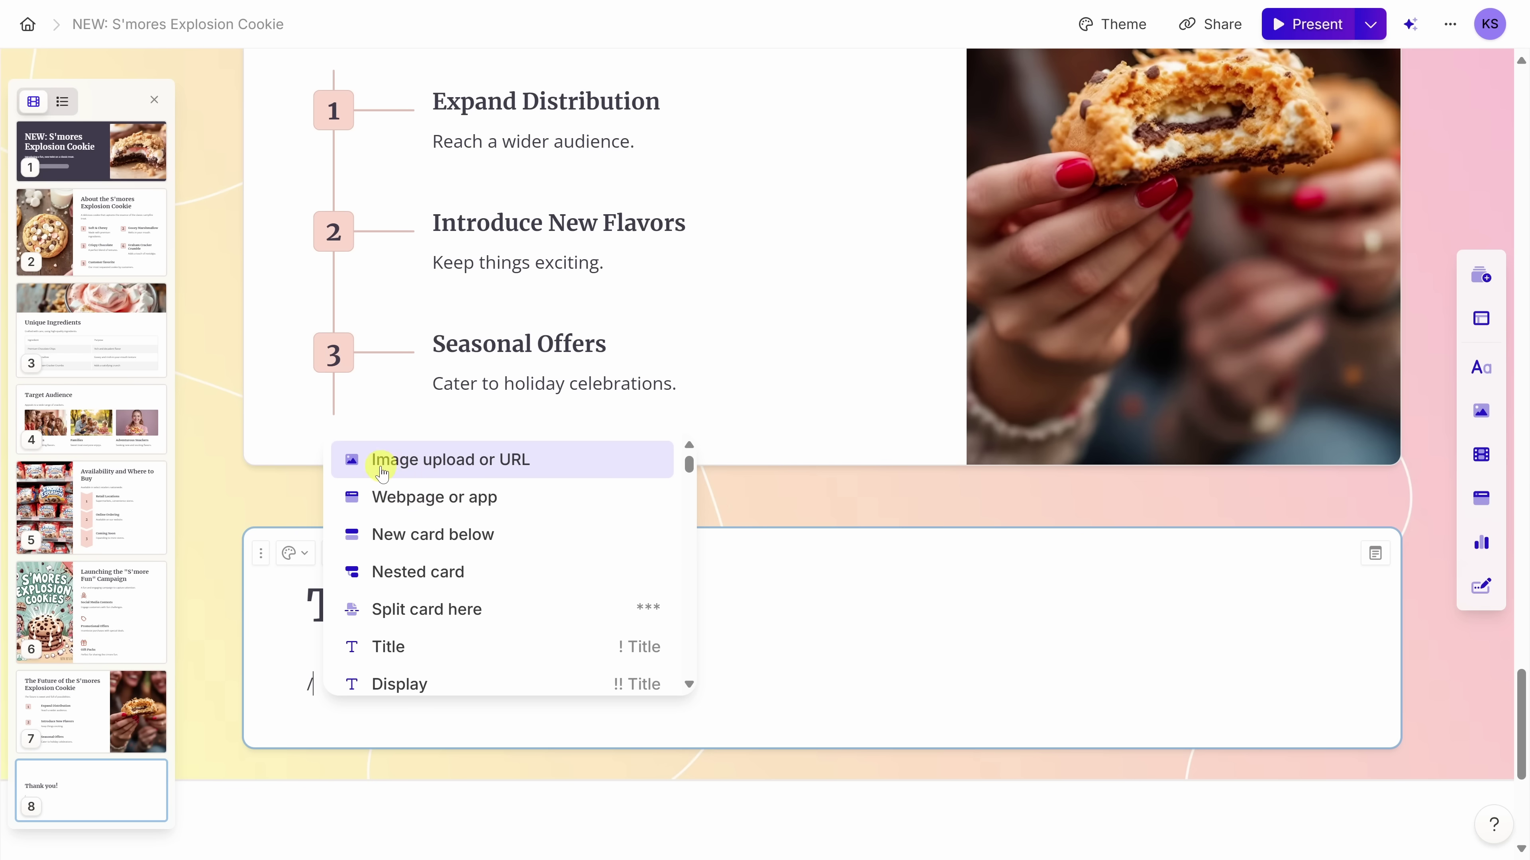
scroll(412, 464, "down", 3)
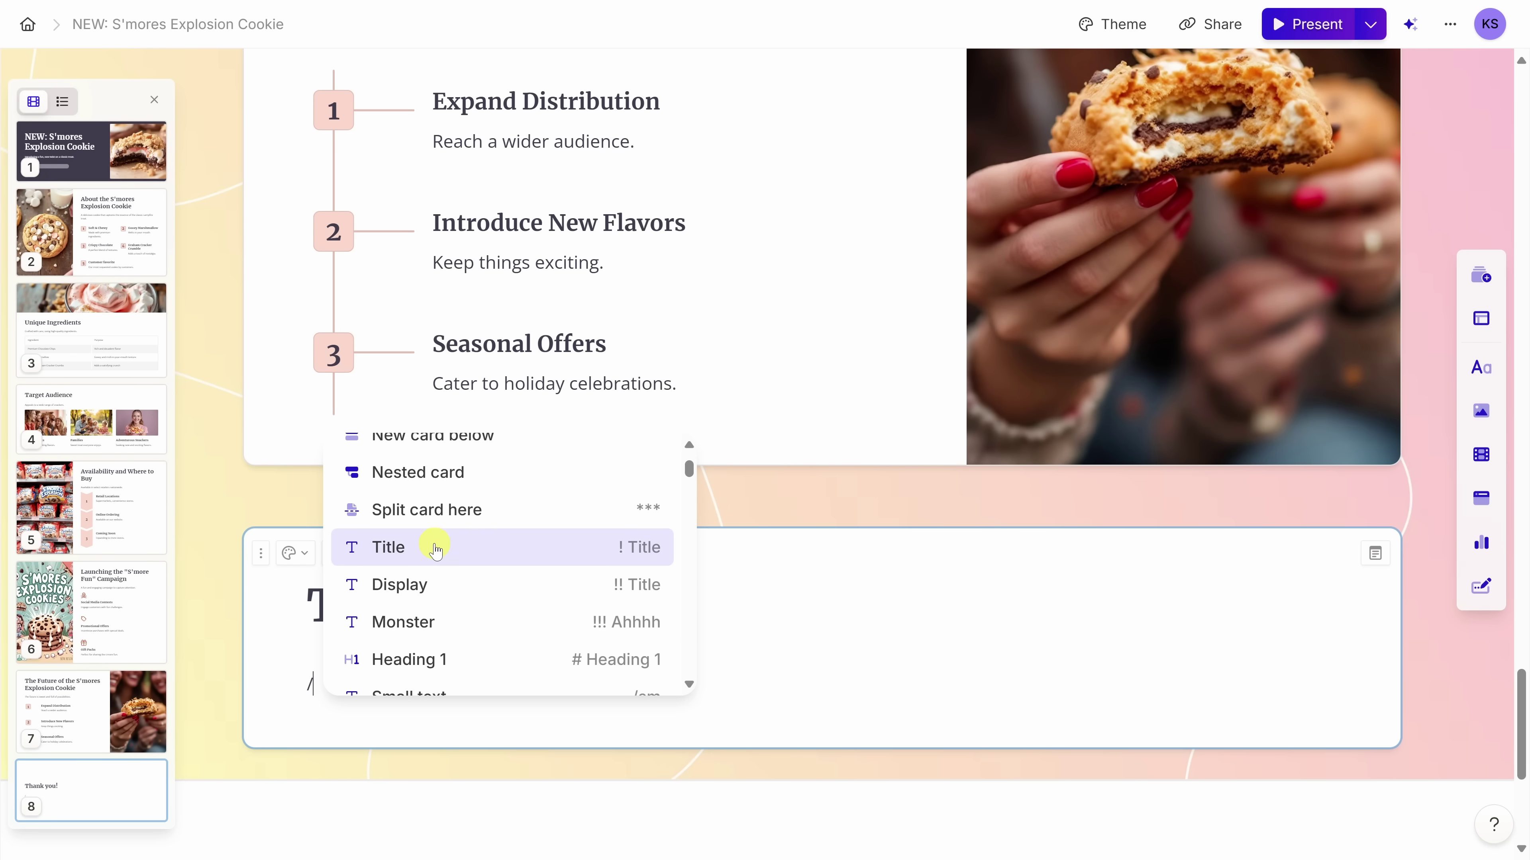
scroll(435, 553, "down", 6)
scroll(440, 553, "down", 8)
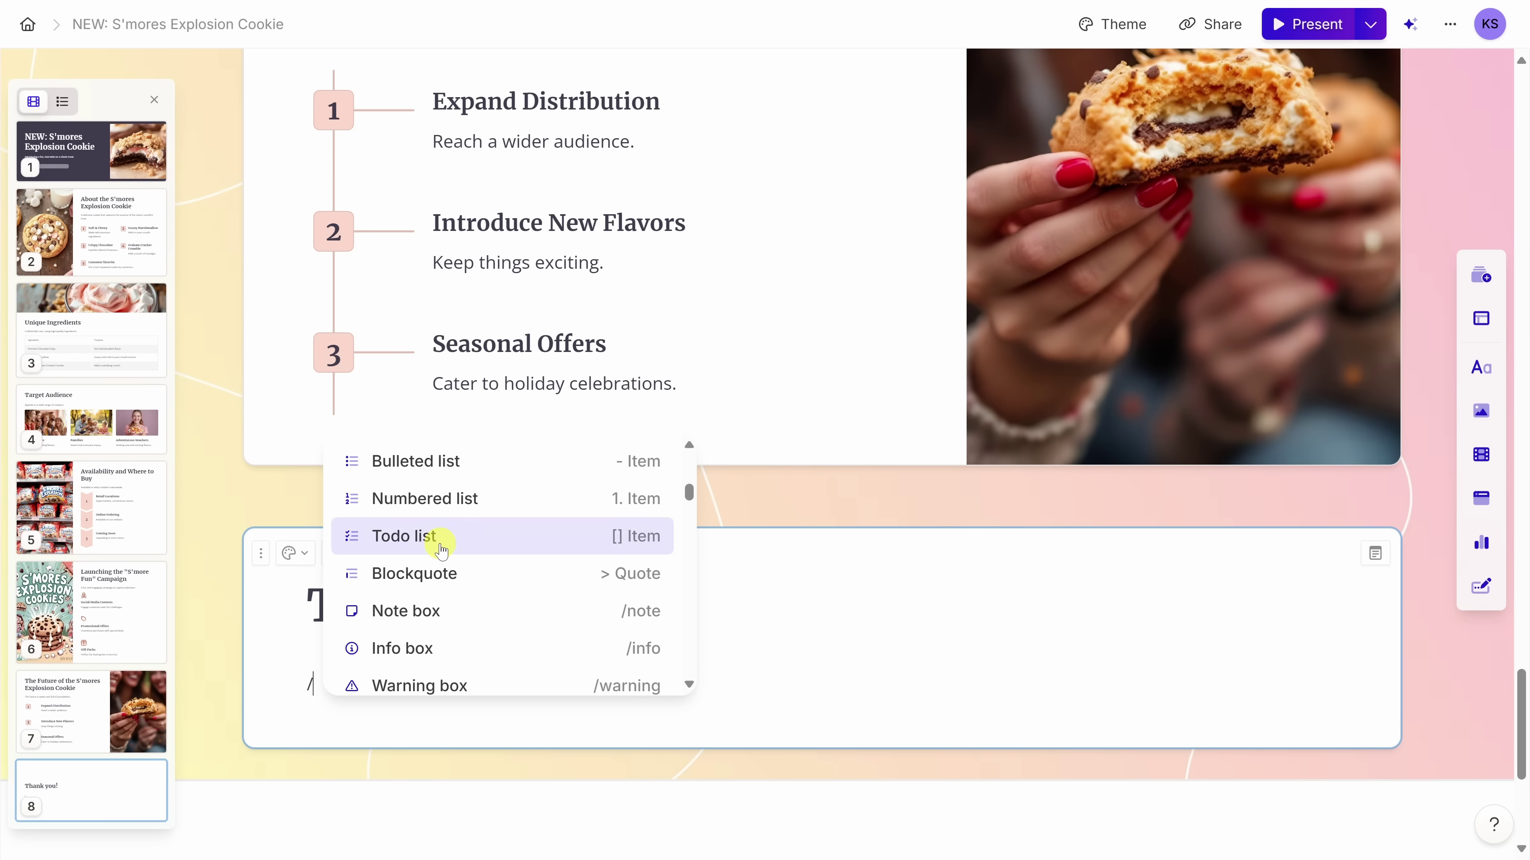
scroll(435, 535, "down", 8)
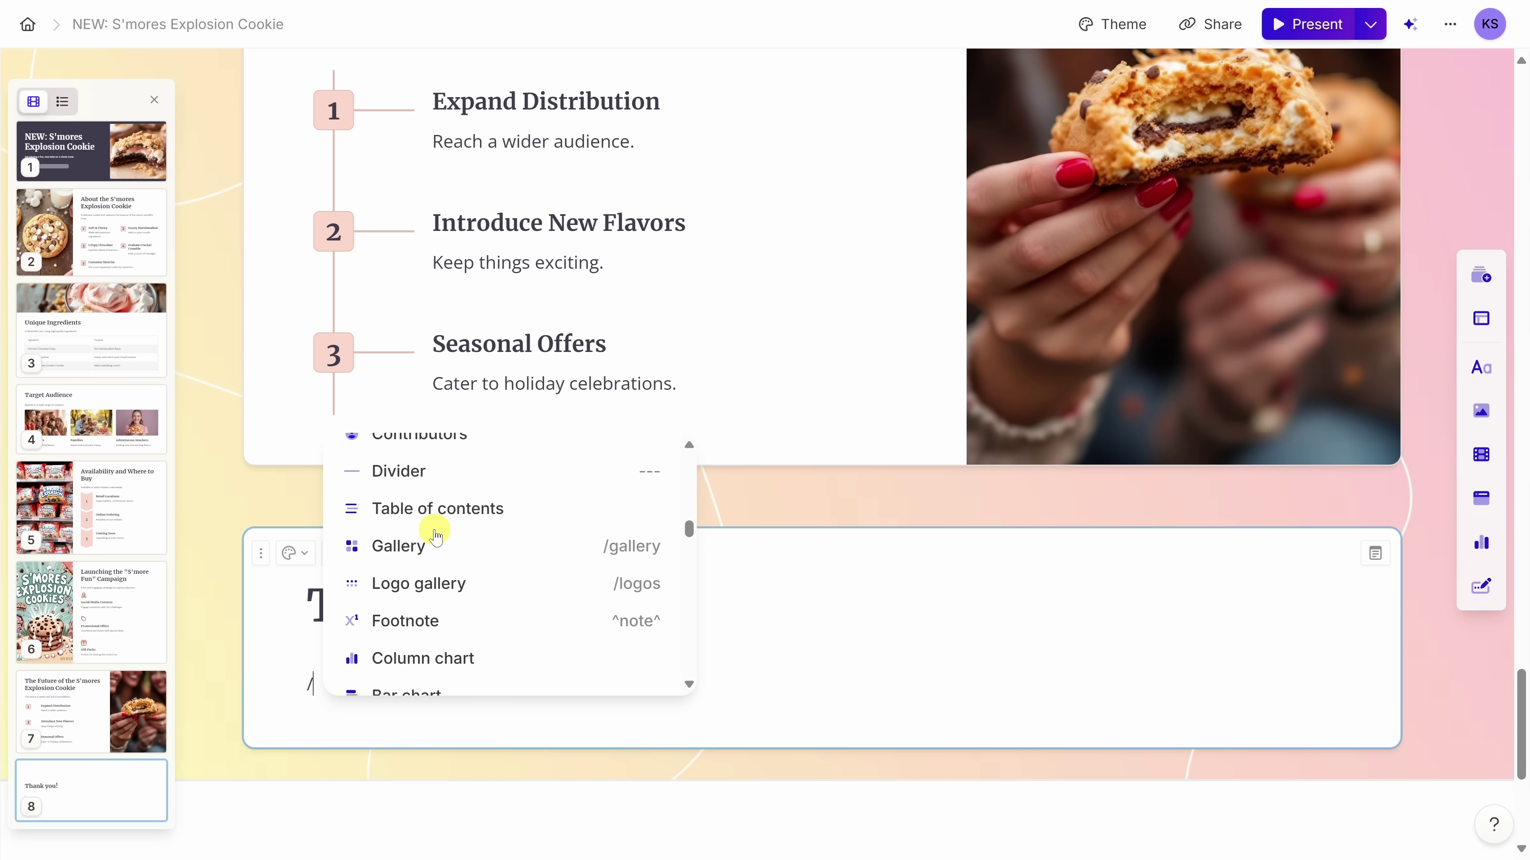
scroll(445, 499, "down", 1)
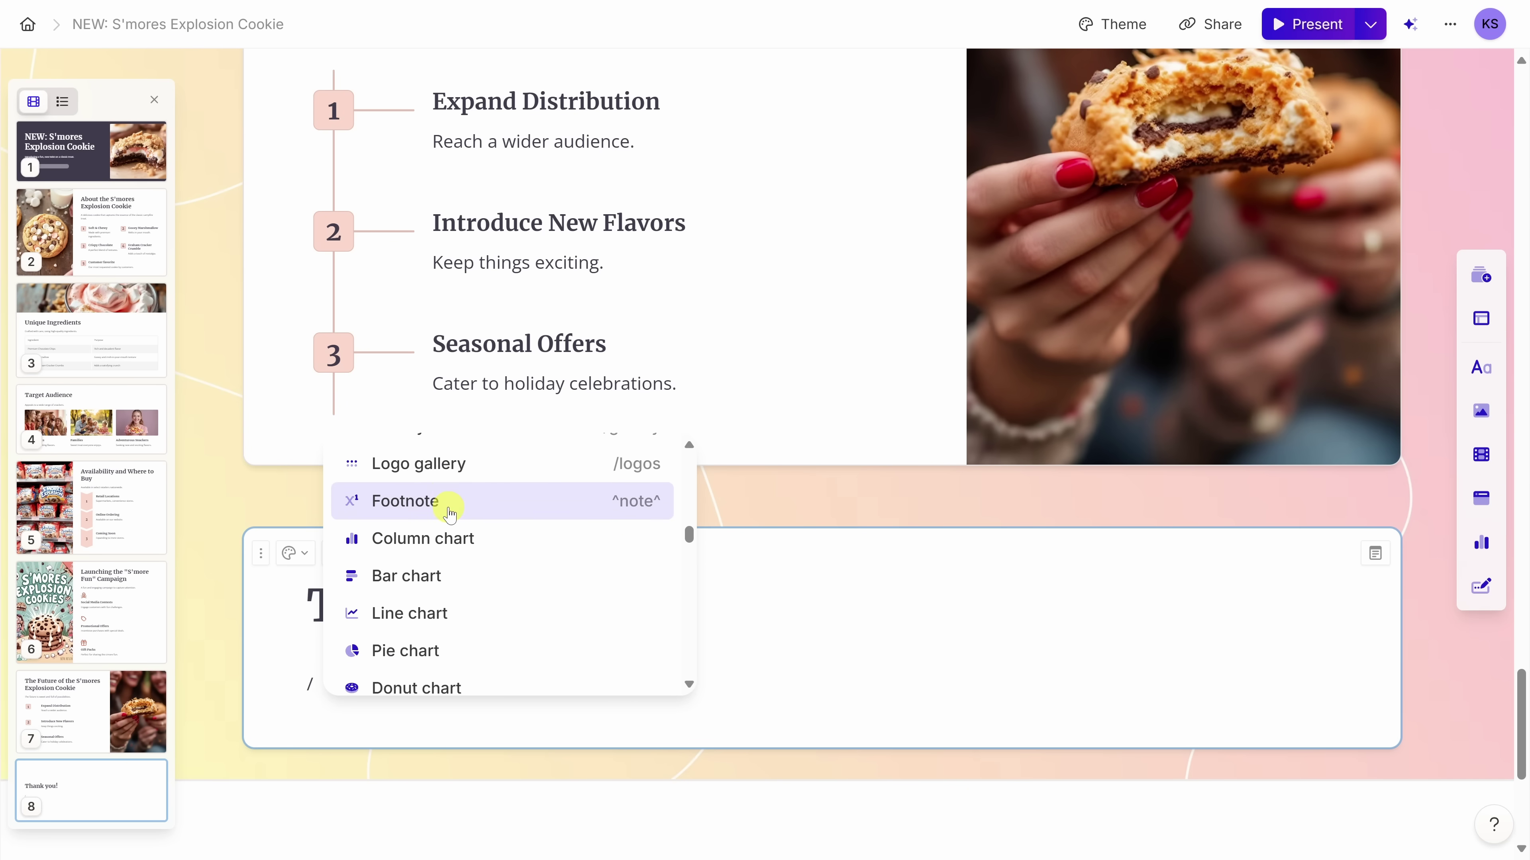
scroll(456, 554, "down", 2)
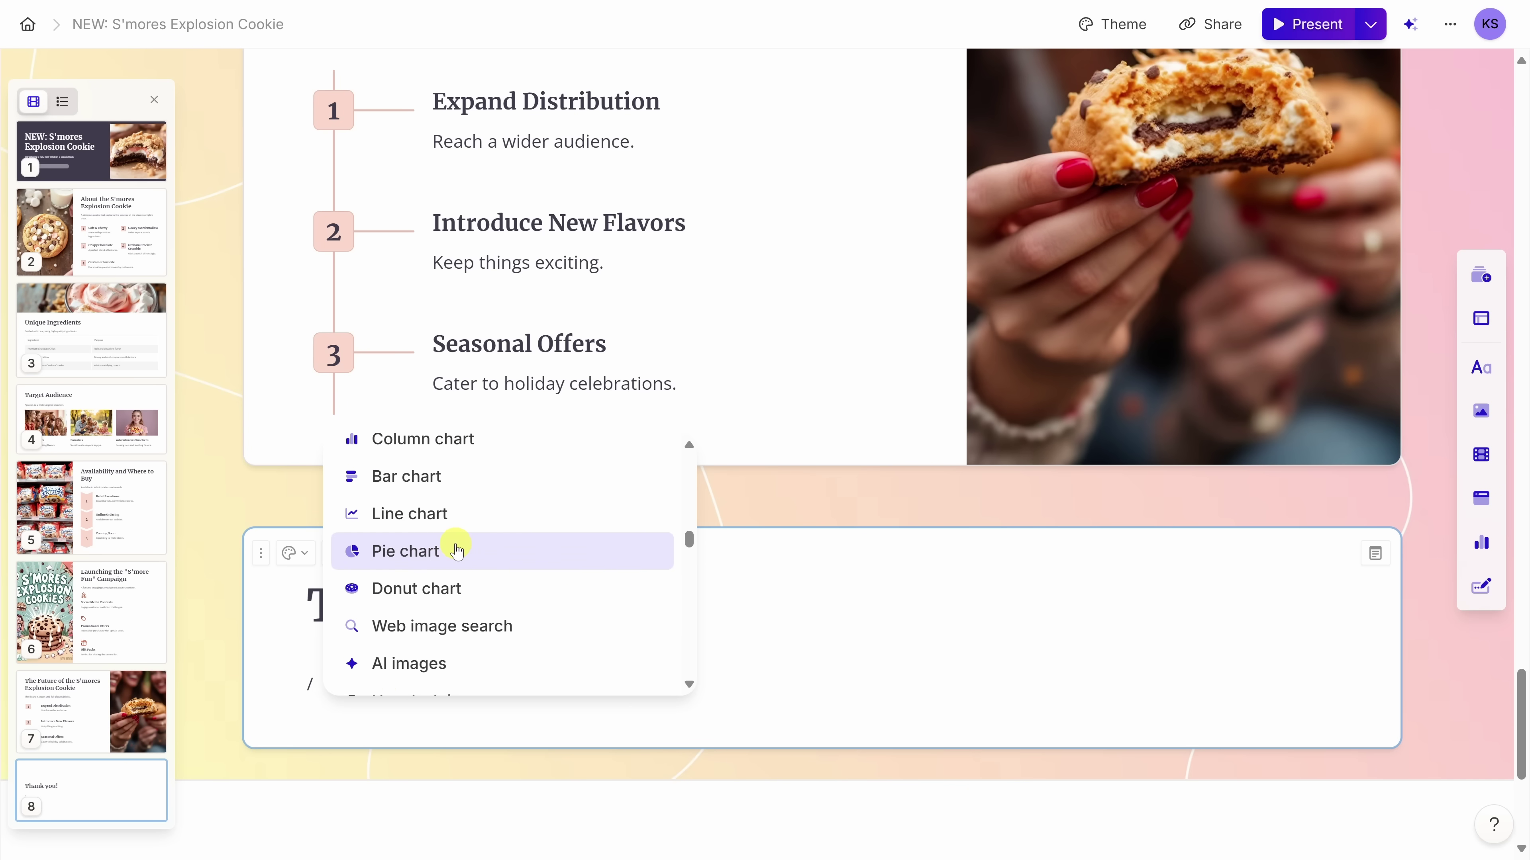
scroll(454, 548, "down", 2)
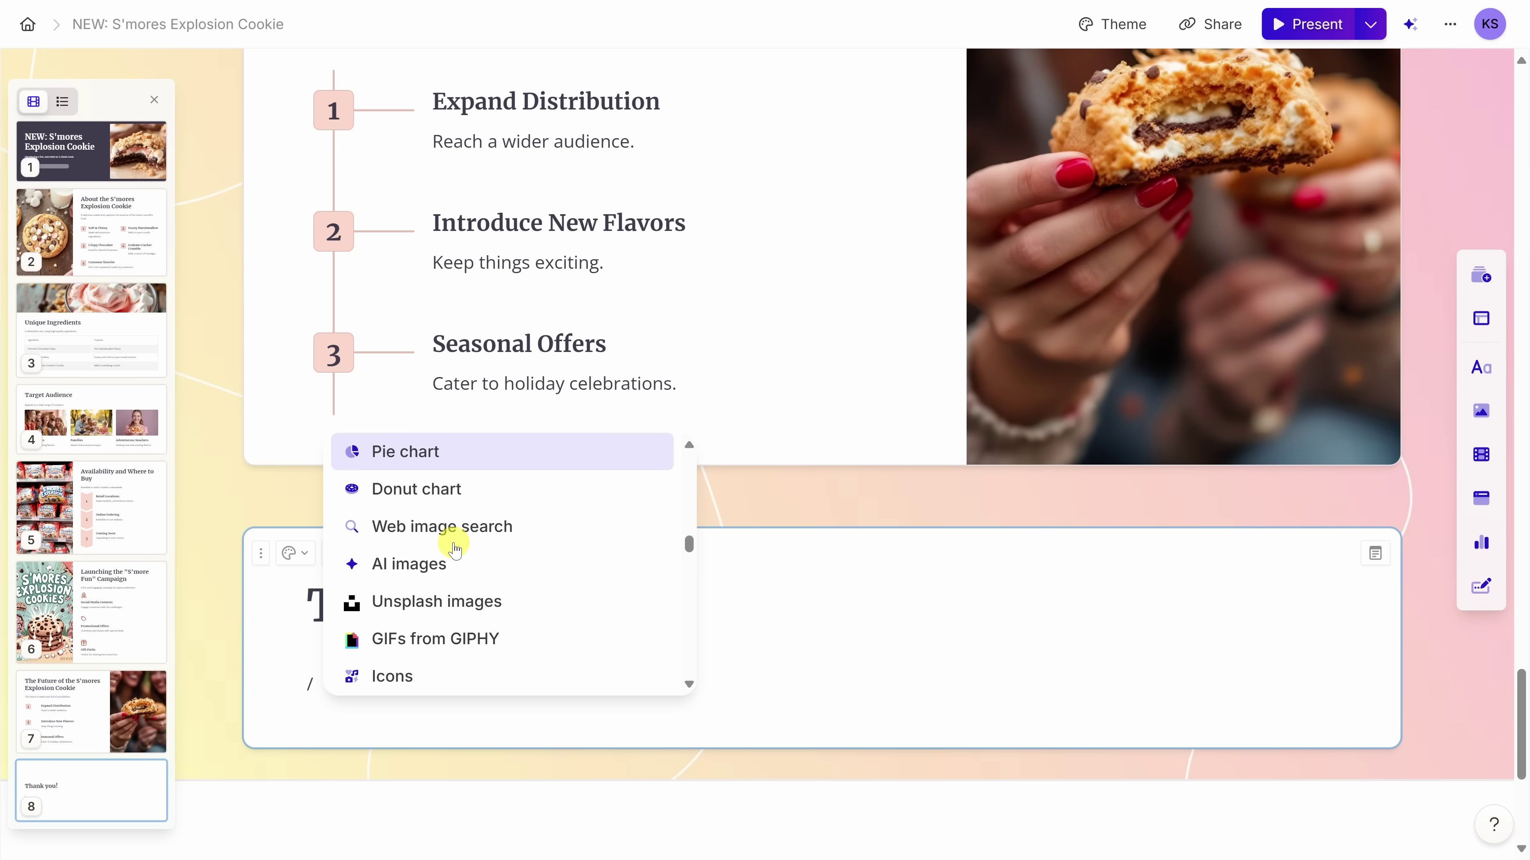
scroll(452, 546, "down", 2)
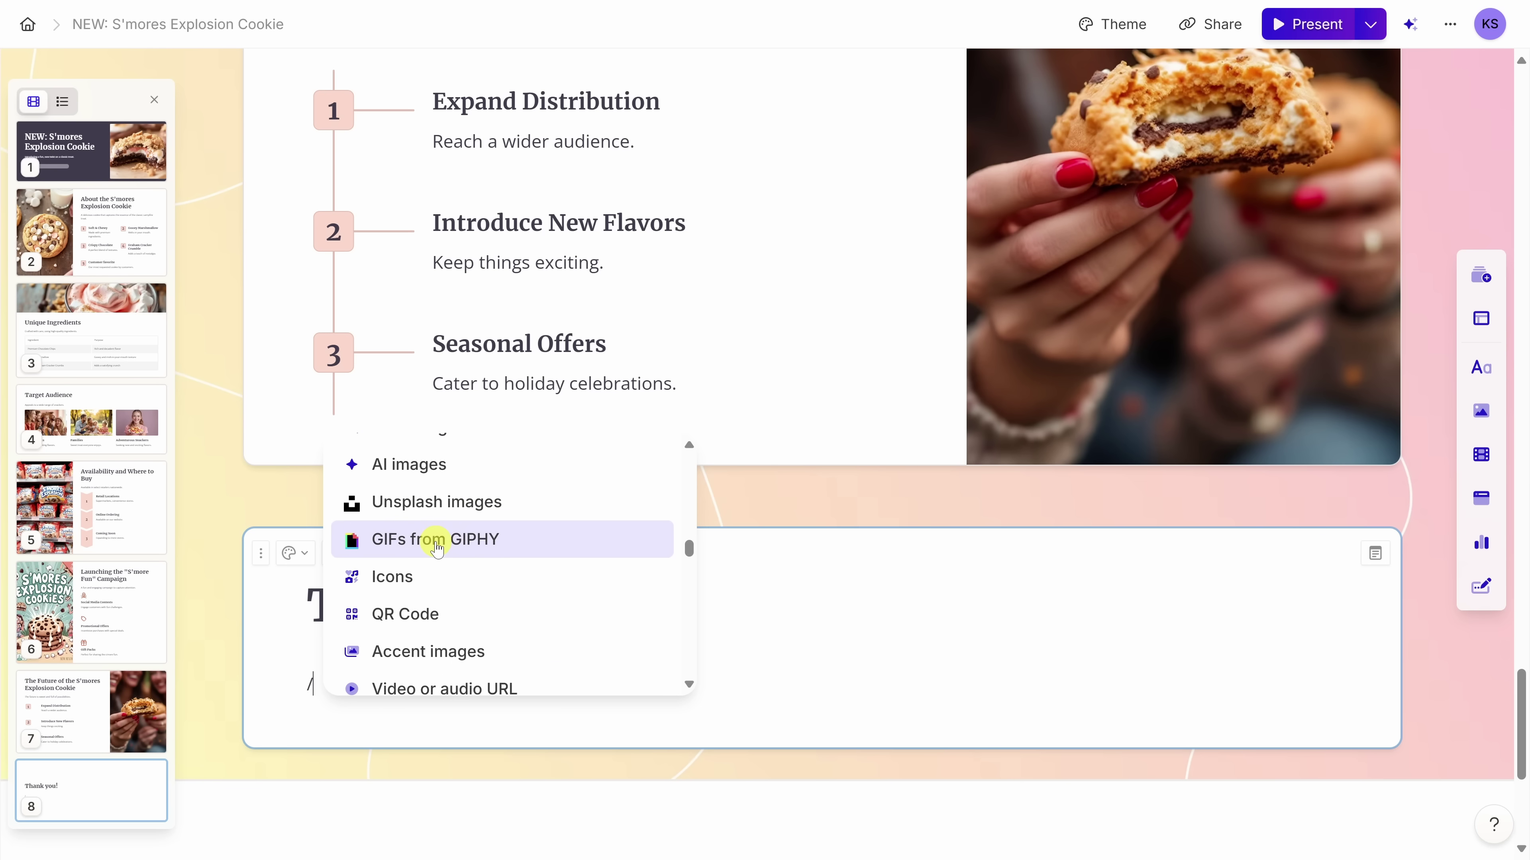
scroll(458, 545, "down", 3)
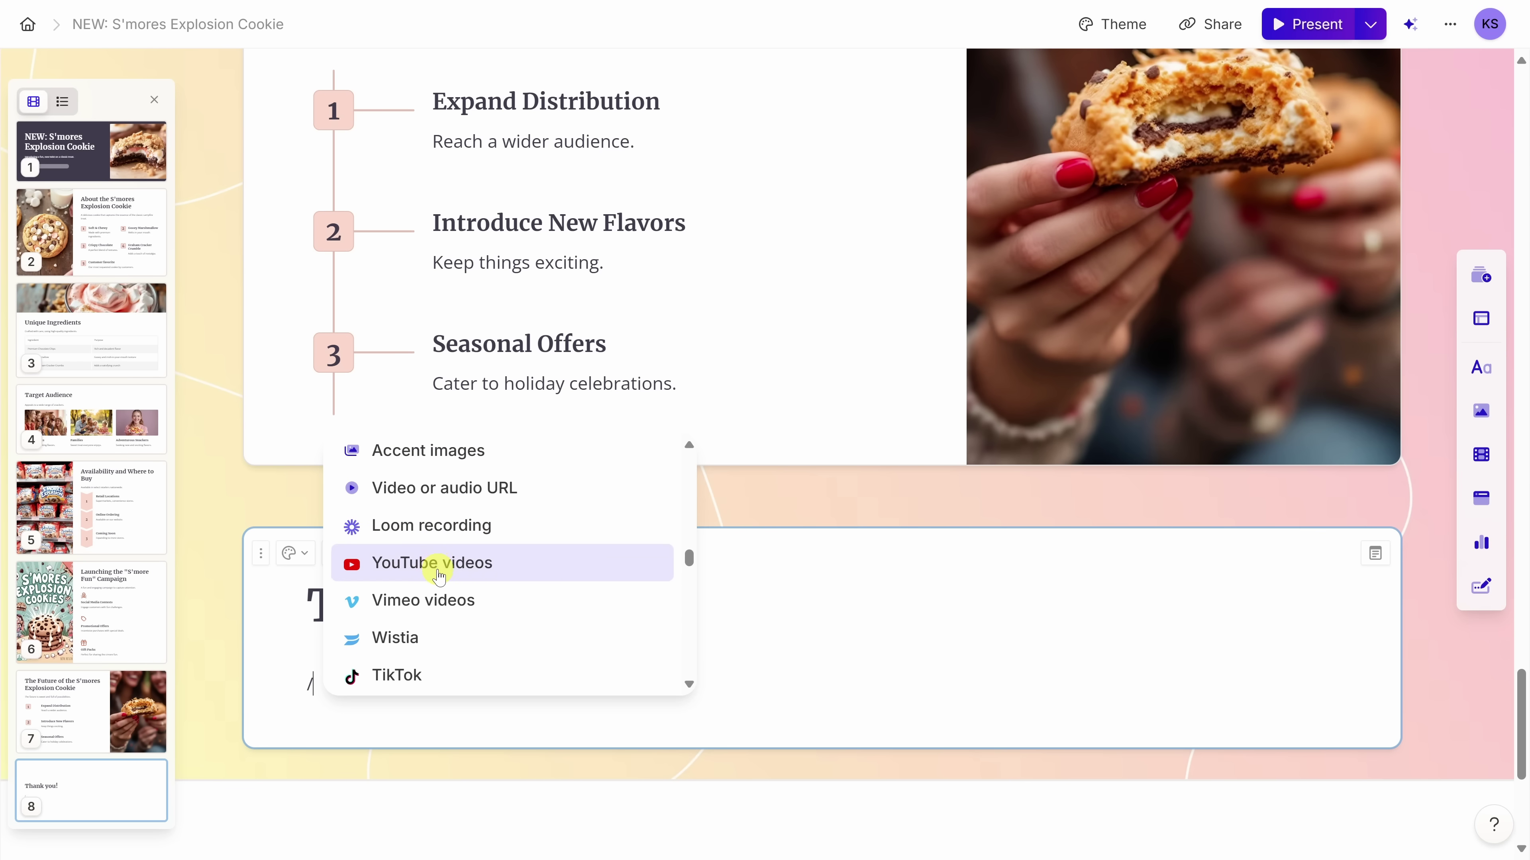
scroll(438, 569, "down", 2)
scroll(441, 574, "down", 2)
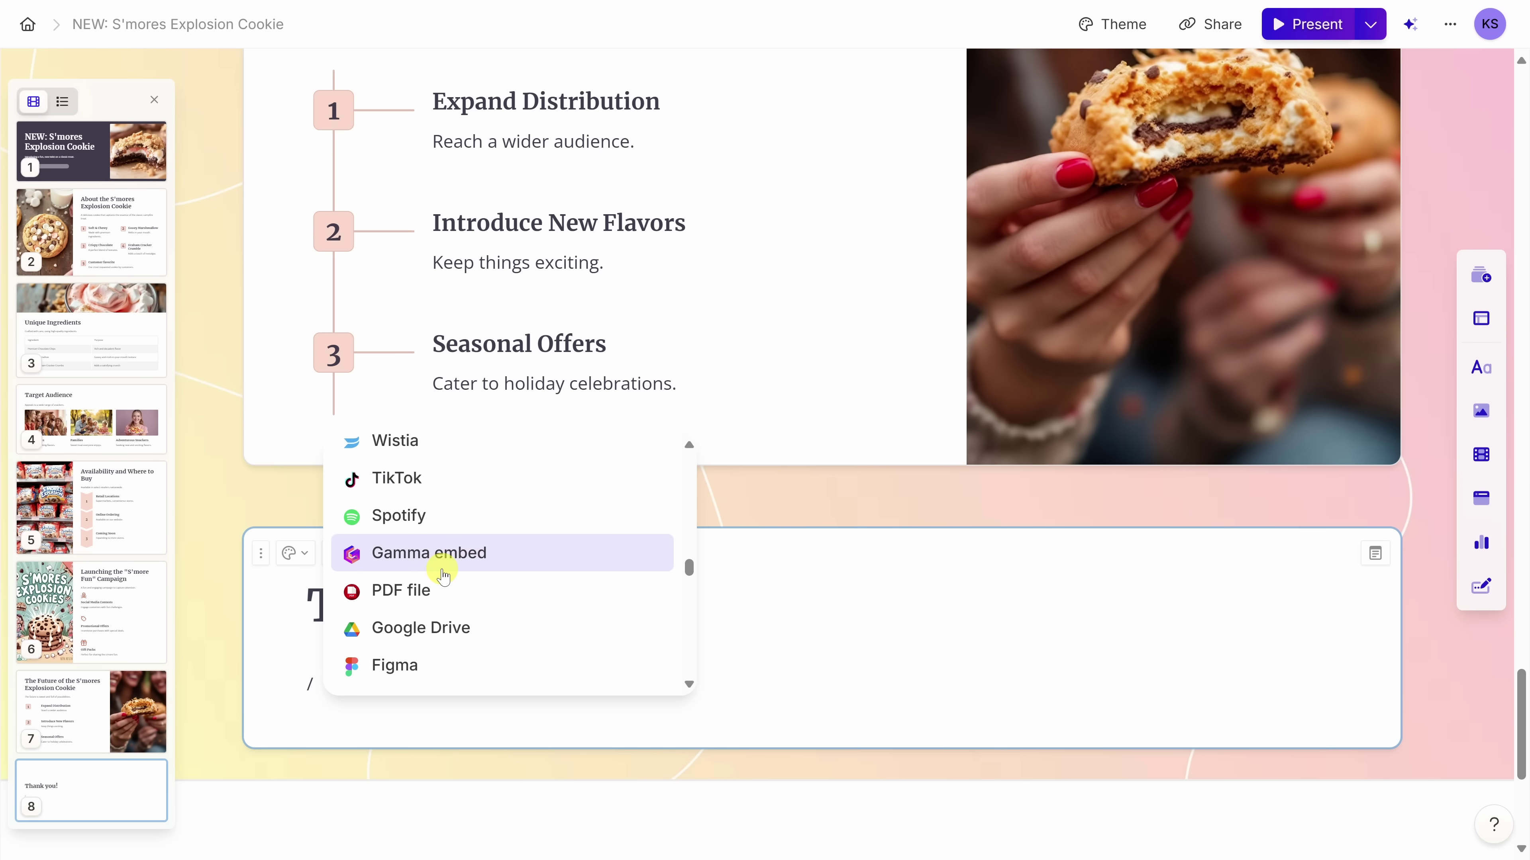
scroll(442, 575, "down", 2)
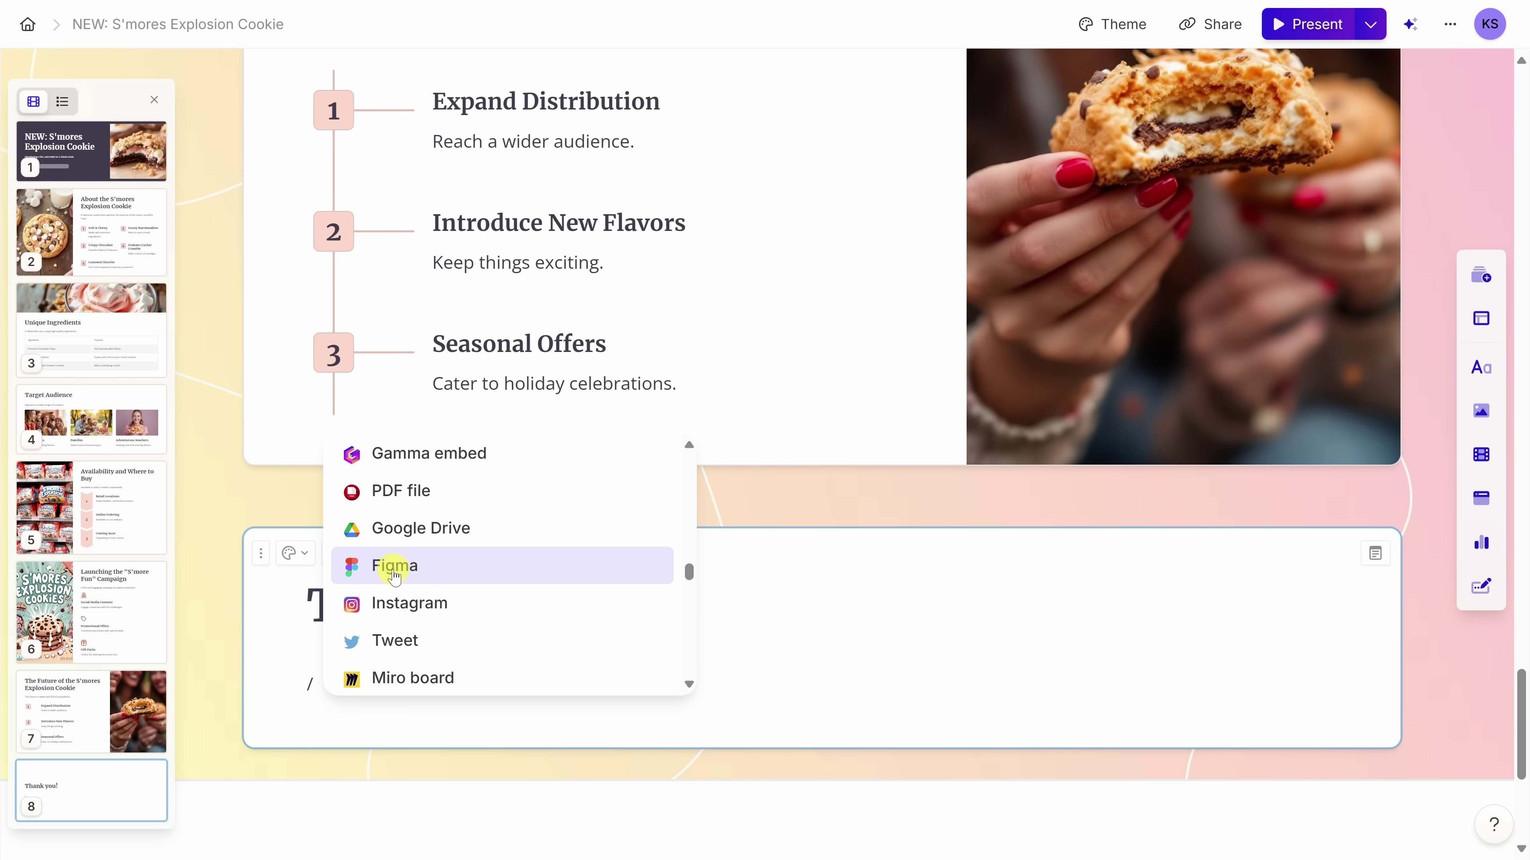
scroll(438, 569, "down", 2)
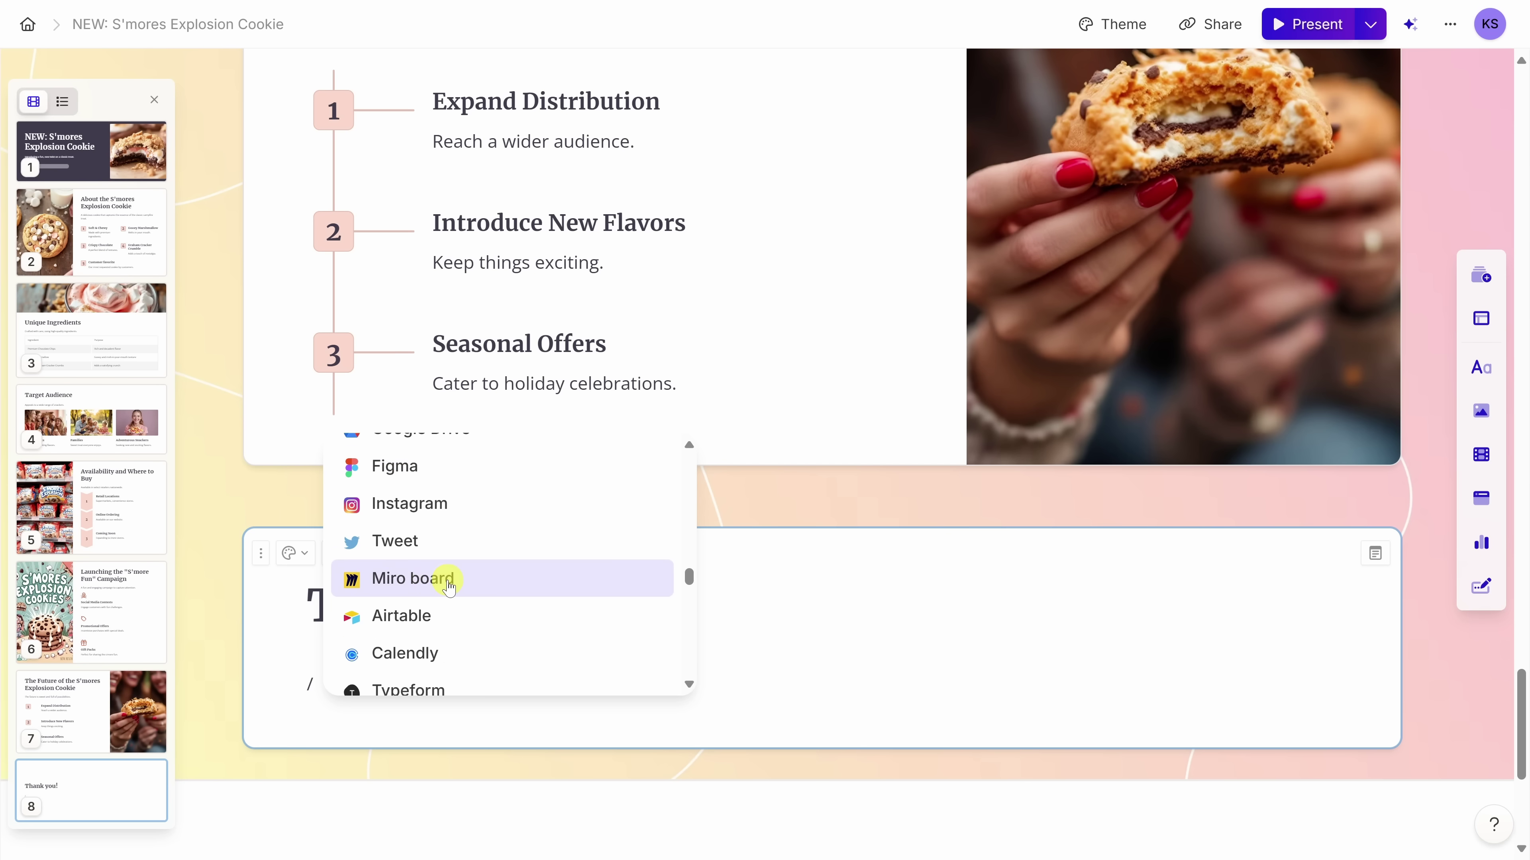
scroll(444, 612, "down", 2)
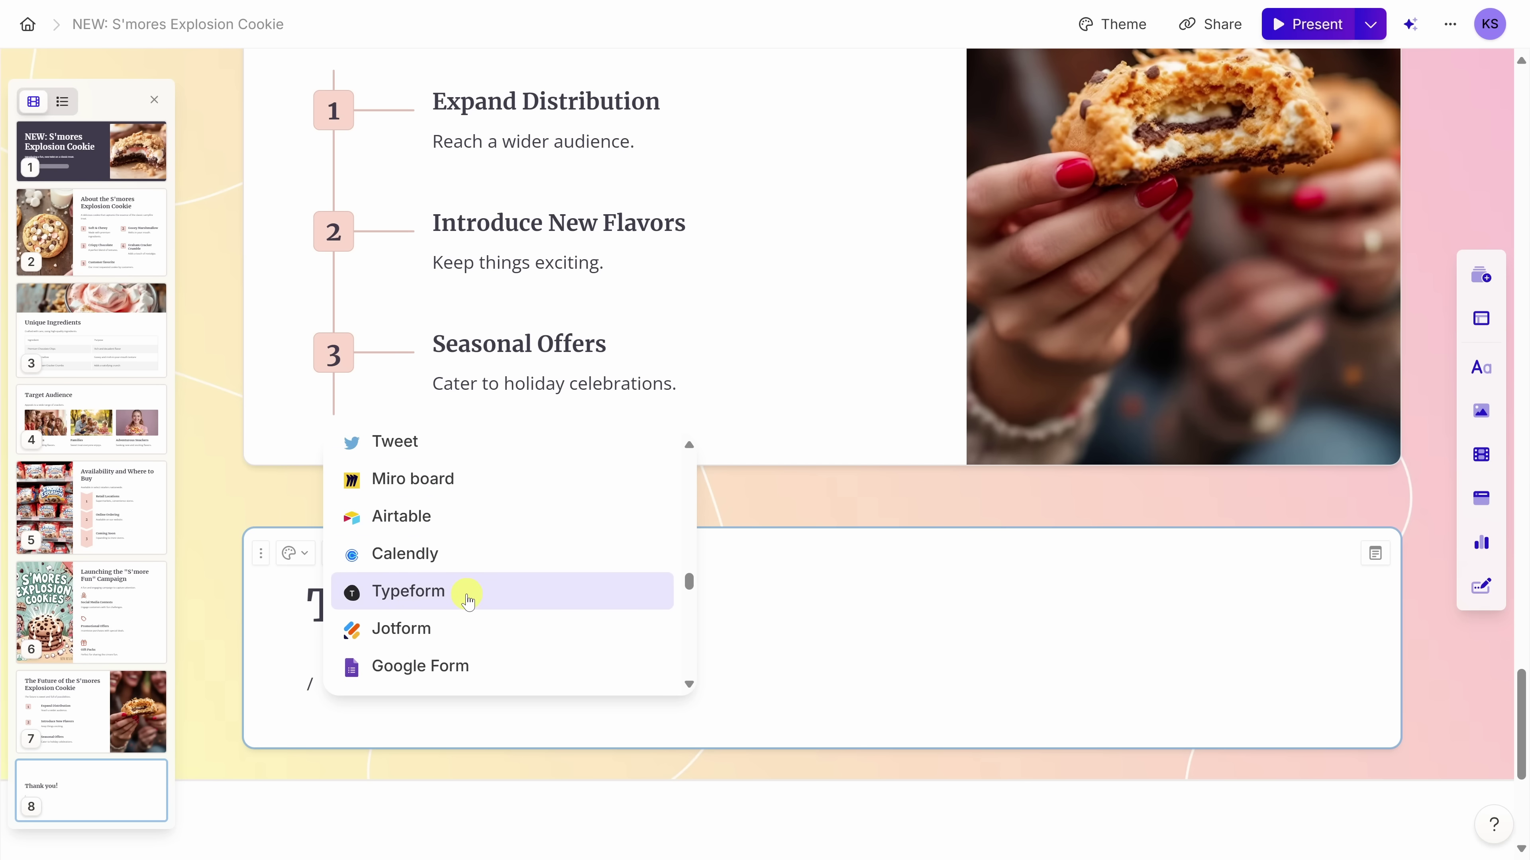
scroll(467, 595, "up", 4)
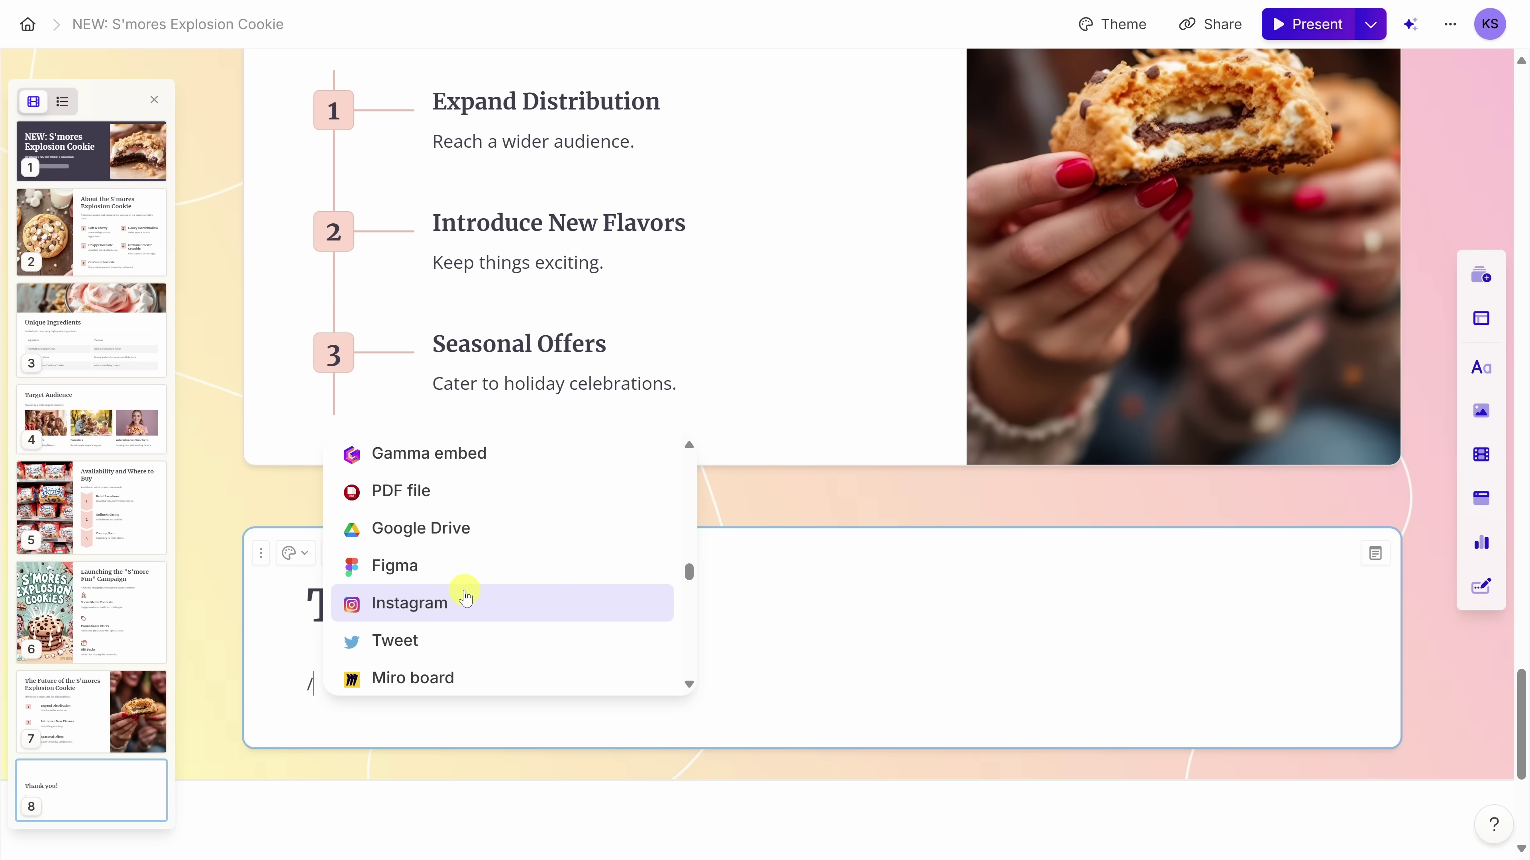
- Insert a Google Form block via '/goo' and paste the S'mores Explosion Cookie form link
type("goo")
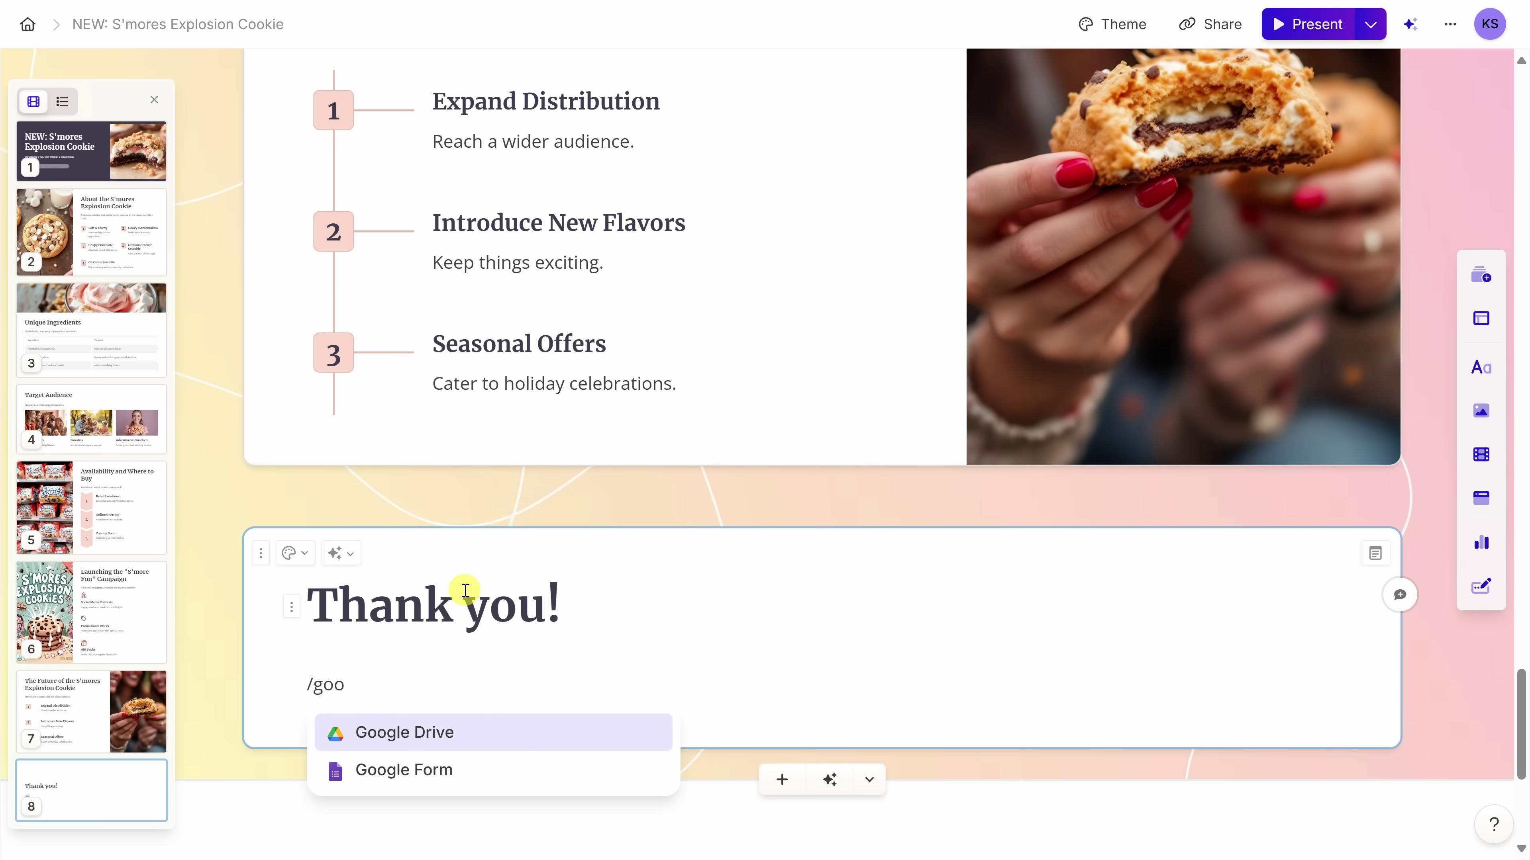
left_click(428, 776)
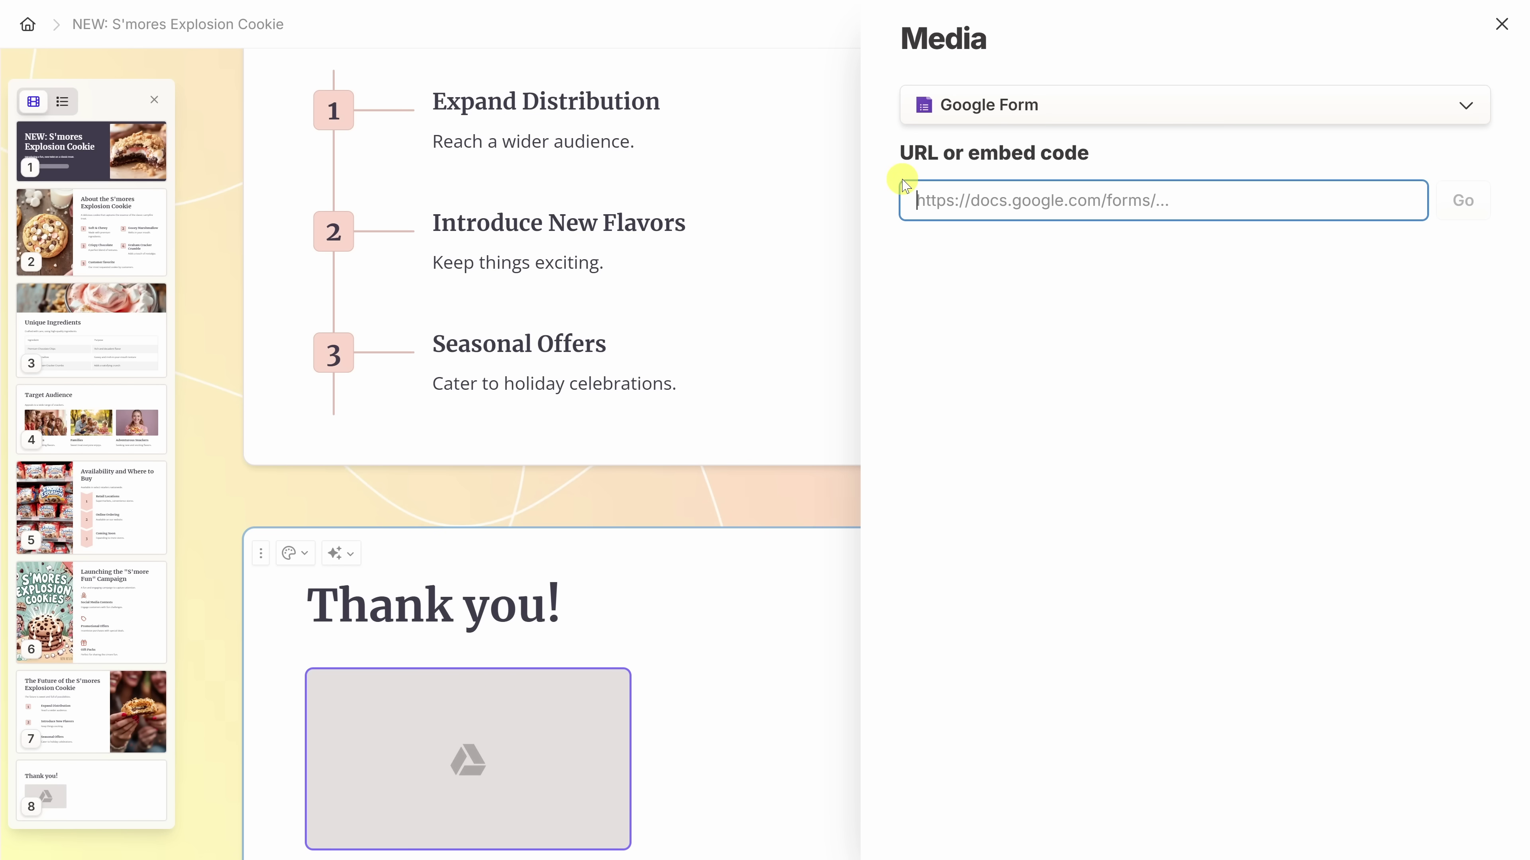
key("ctrl+v")
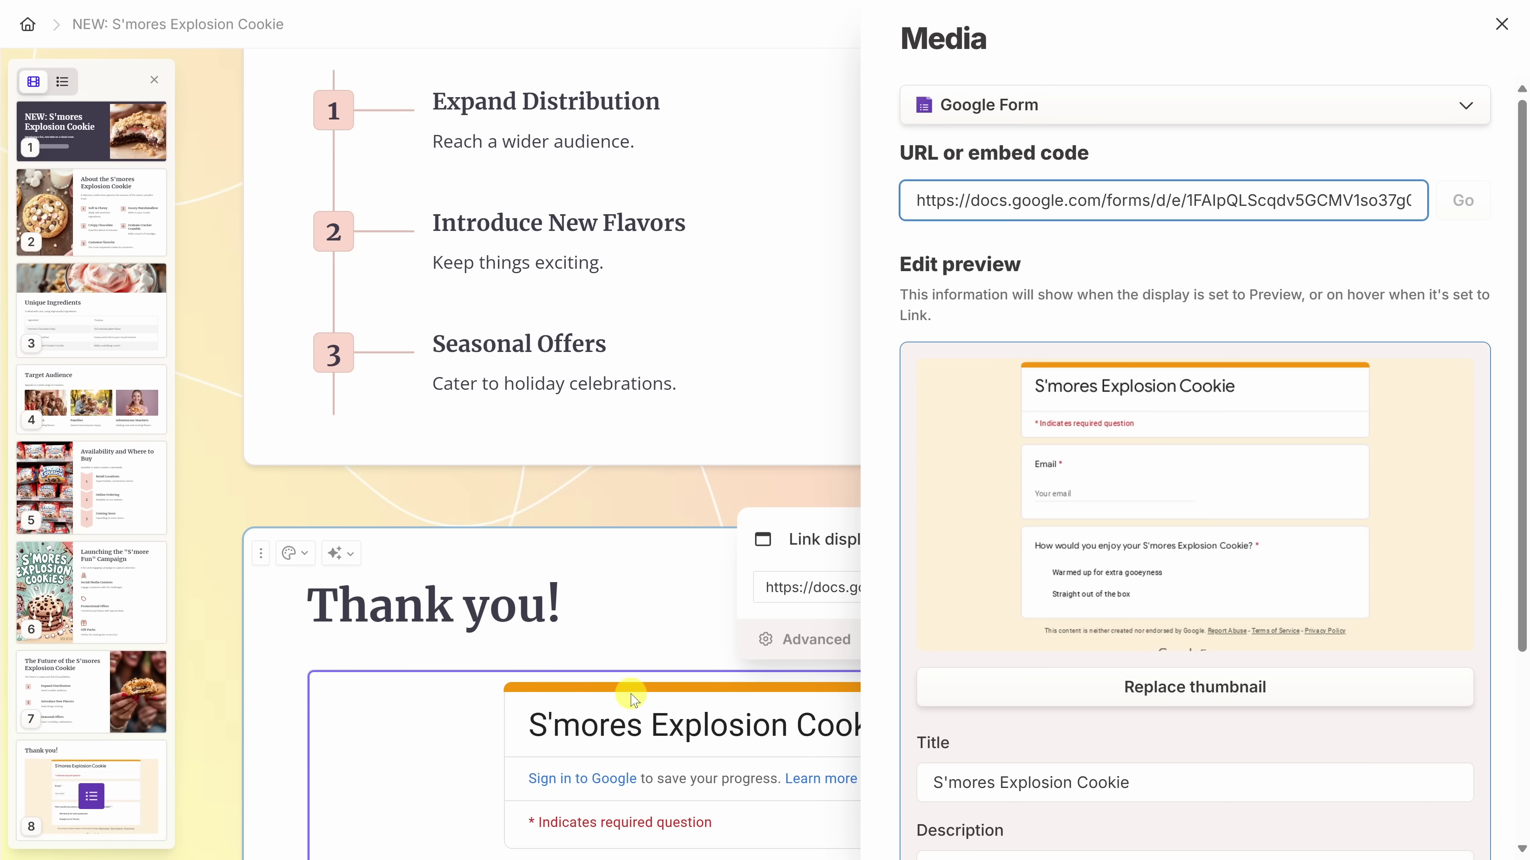
left_click(1501, 24)
scroll(1073, 275, "down", 8)
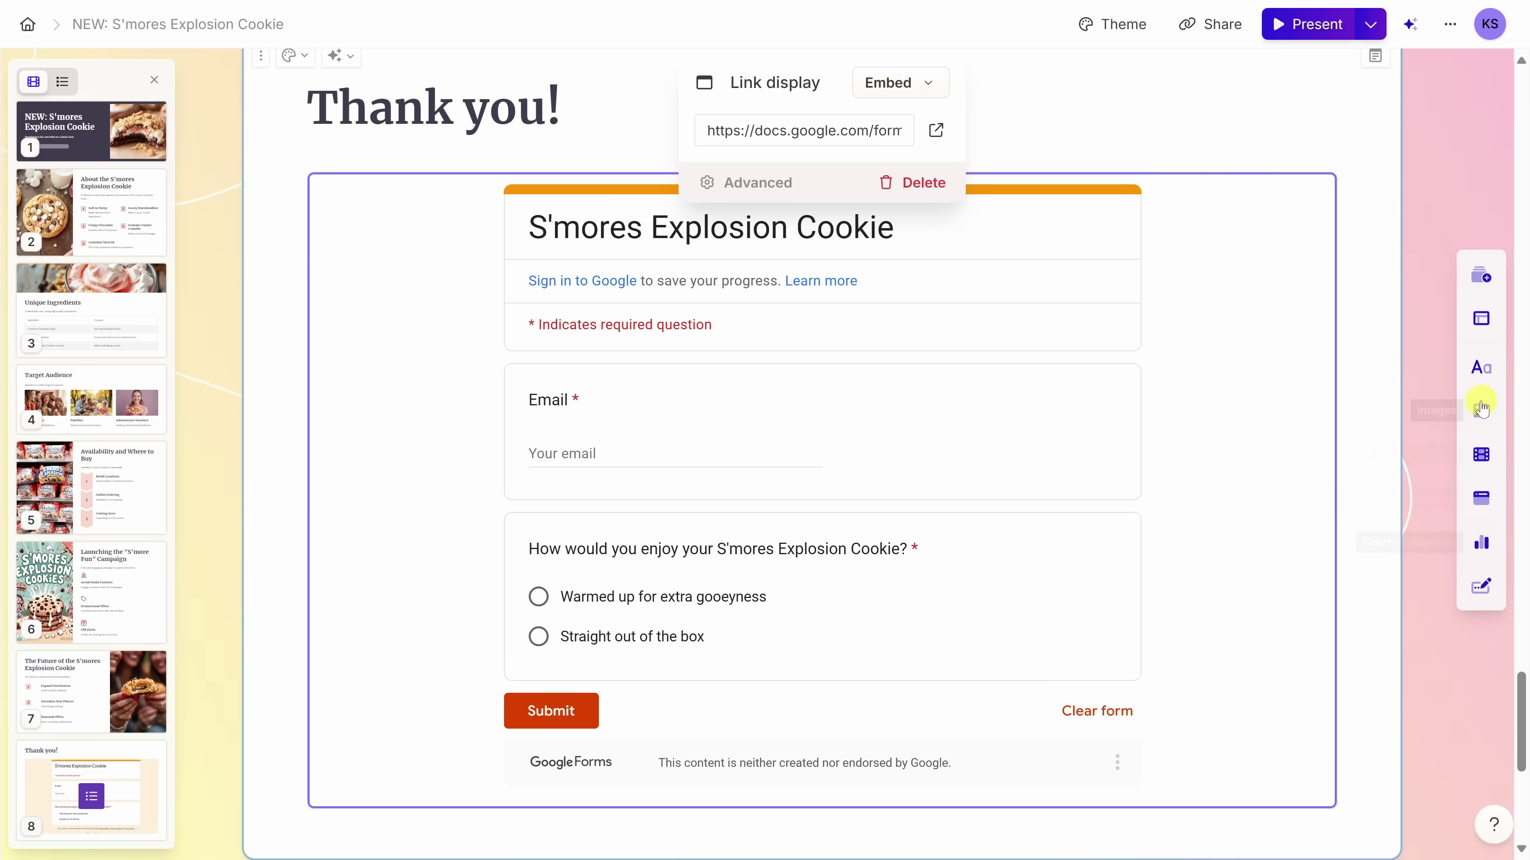
left_click(1481, 373)
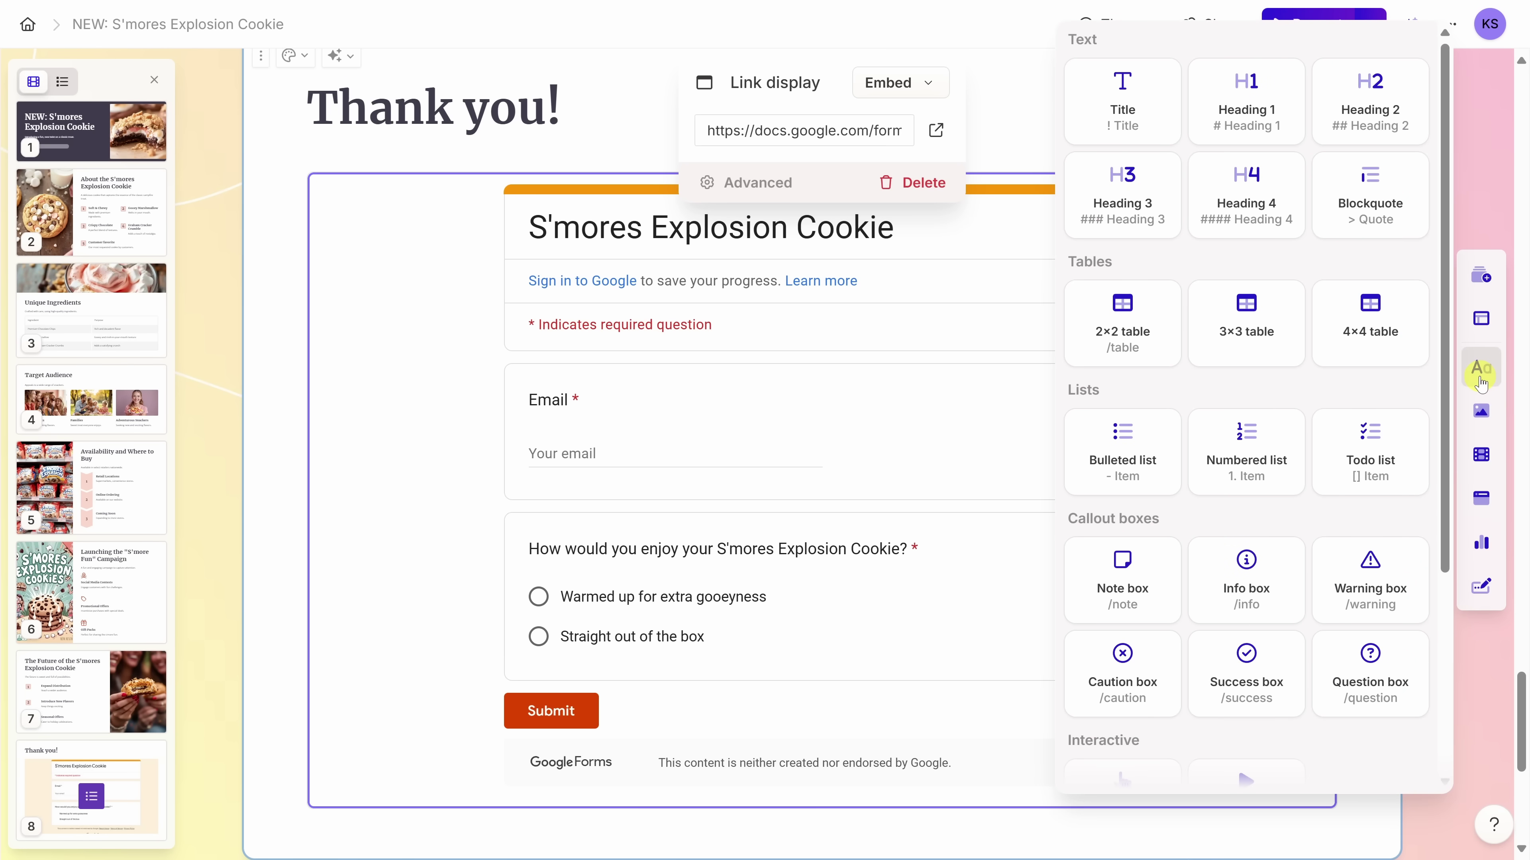
scroll(1368, 389, "down", 5)
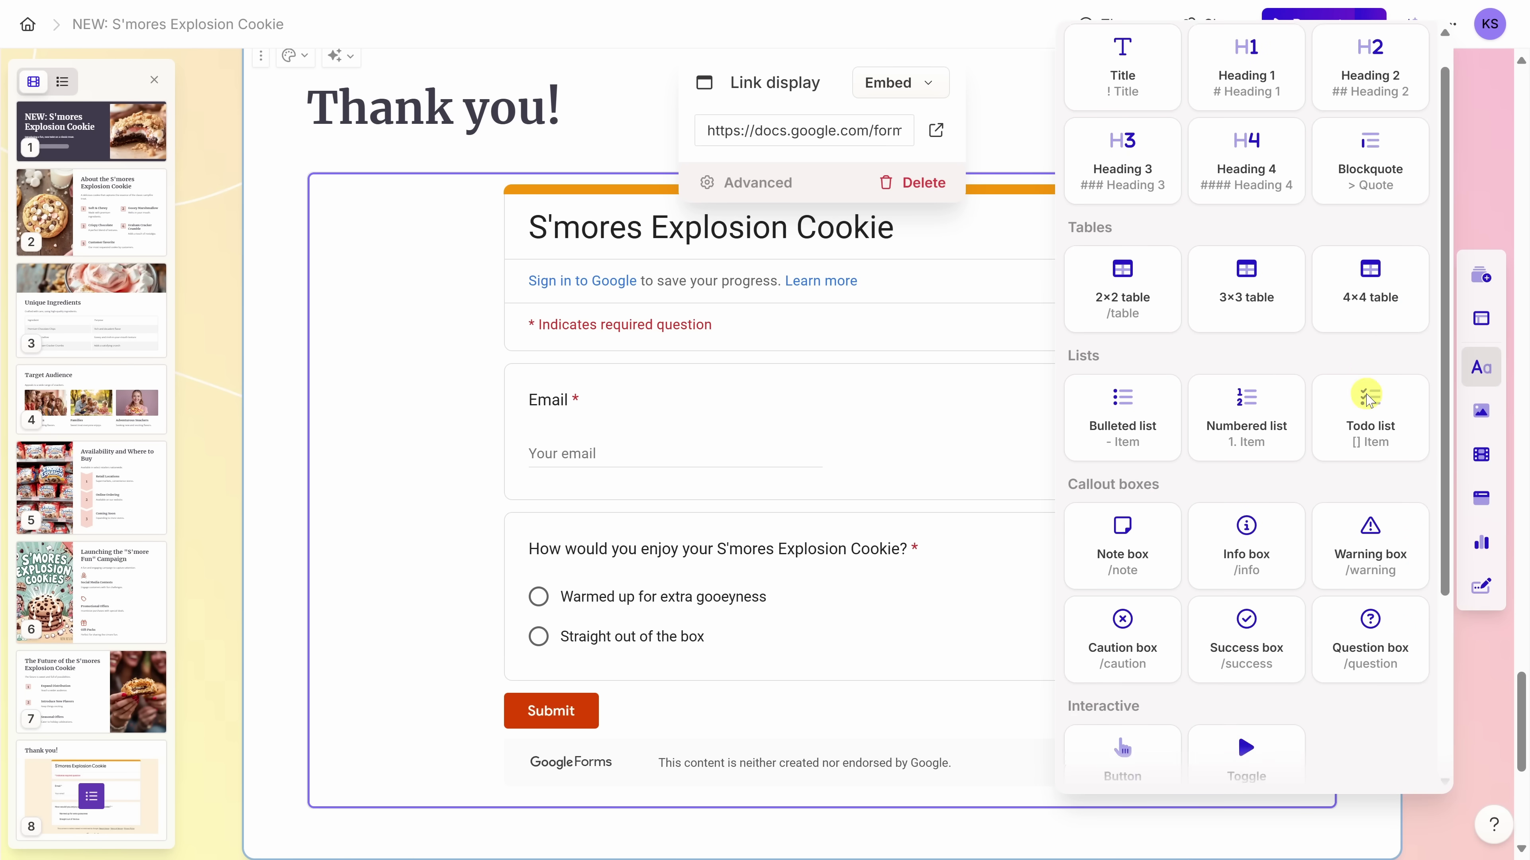
left_click(1480, 413)
left_click(1481, 456)
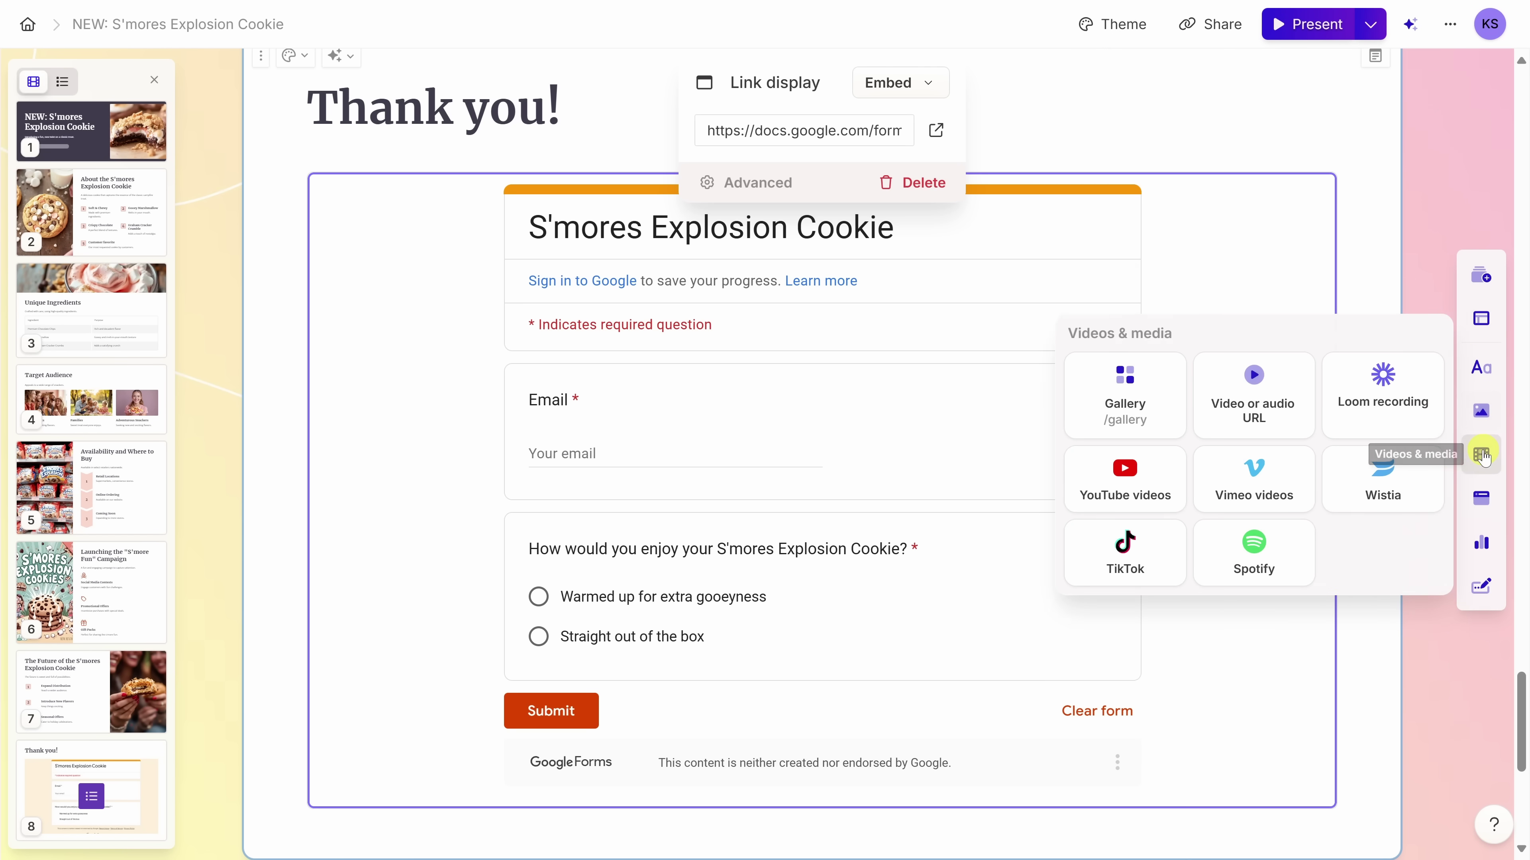
left_click(1483, 498)
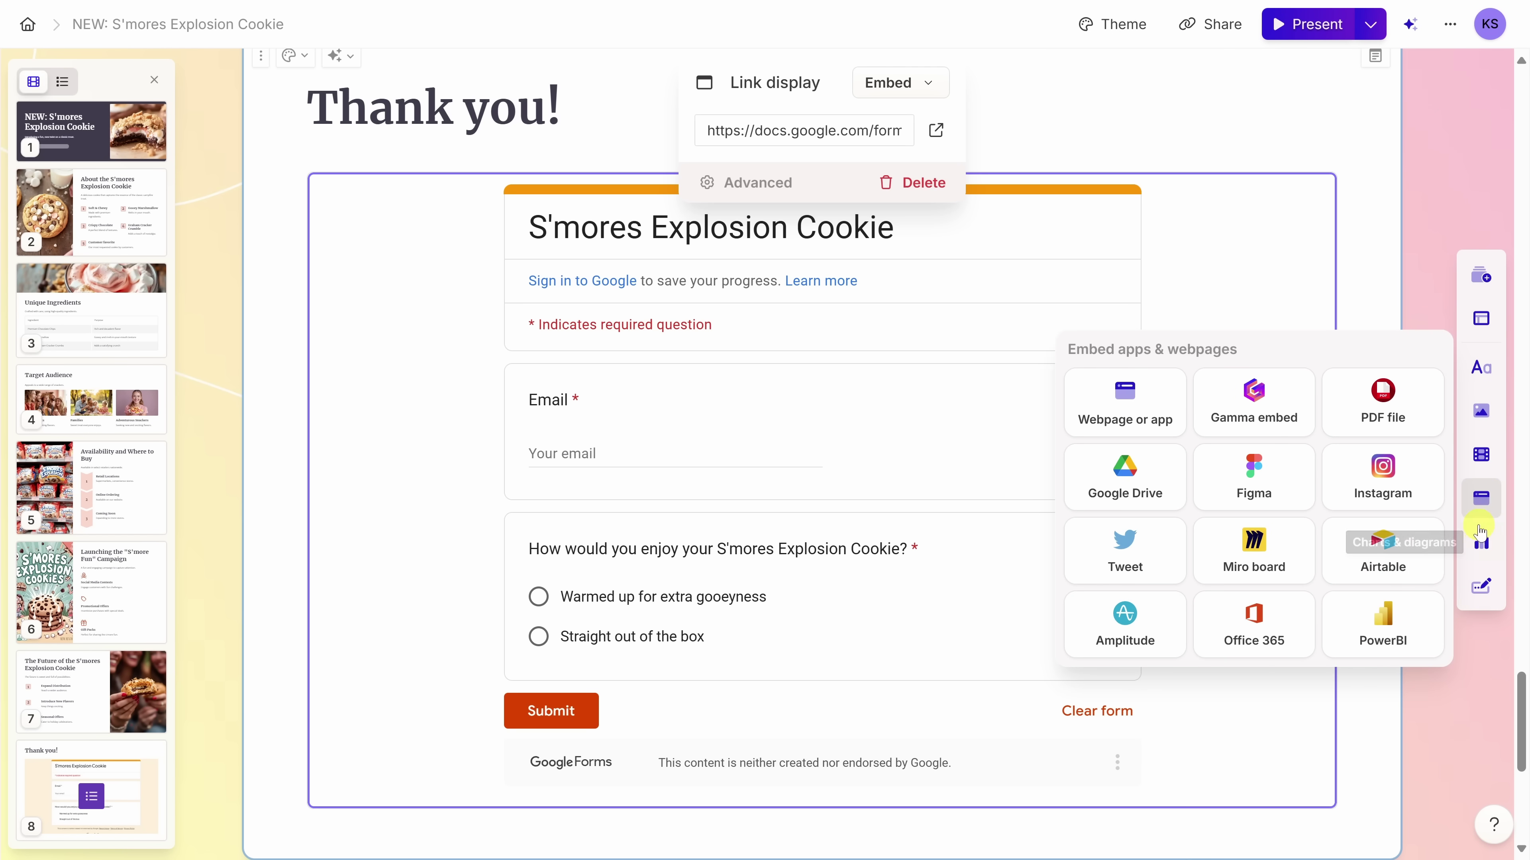
left_click(1481, 542)
scroll(1226, 476, "down", 2)
scroll(1265, 487, "down", 1)
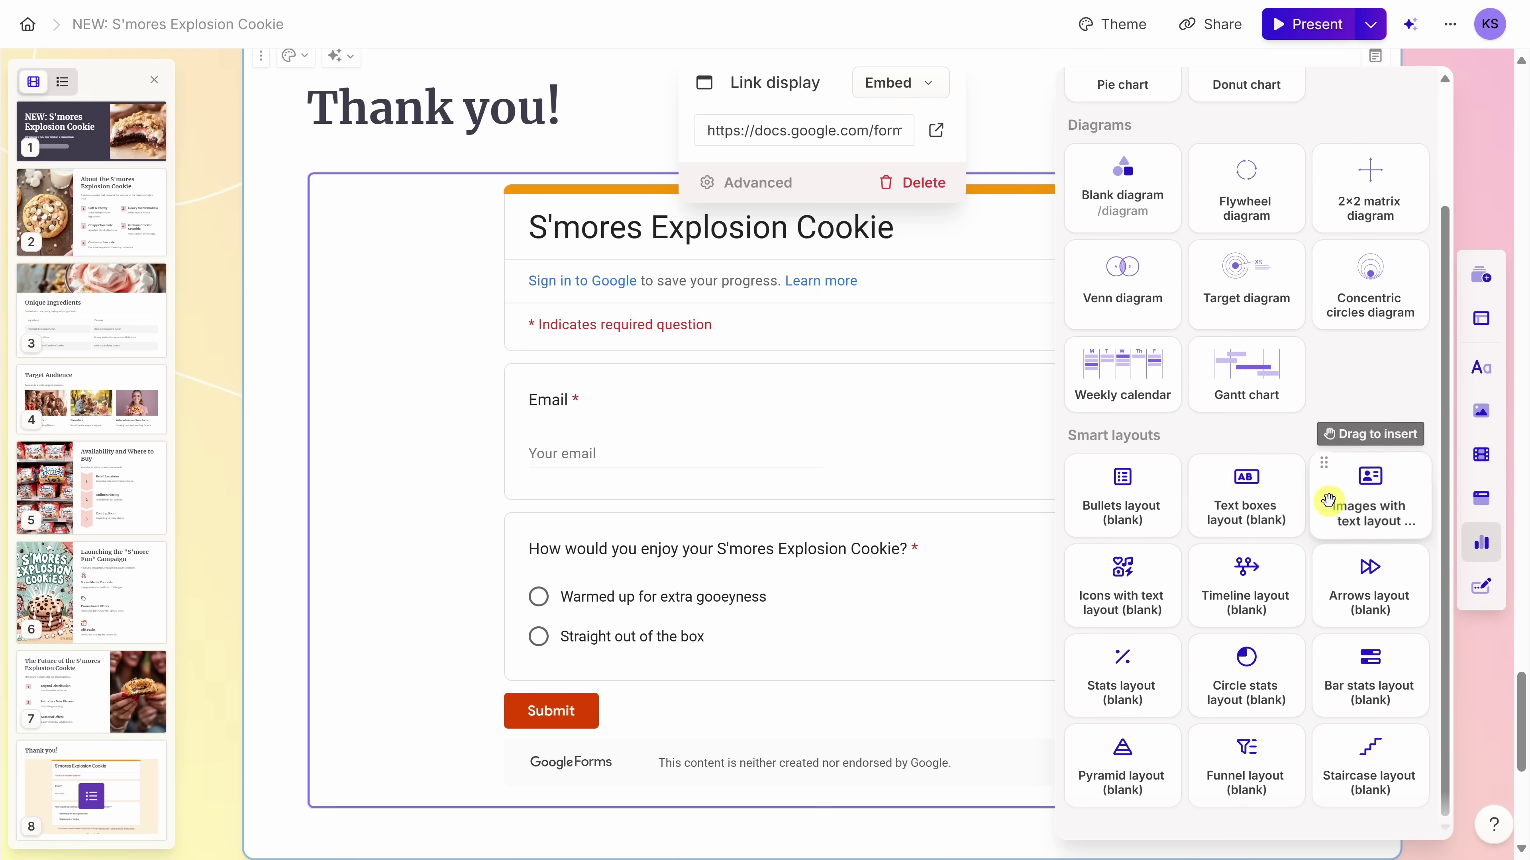
scroll(1342, 558, "up", 3)
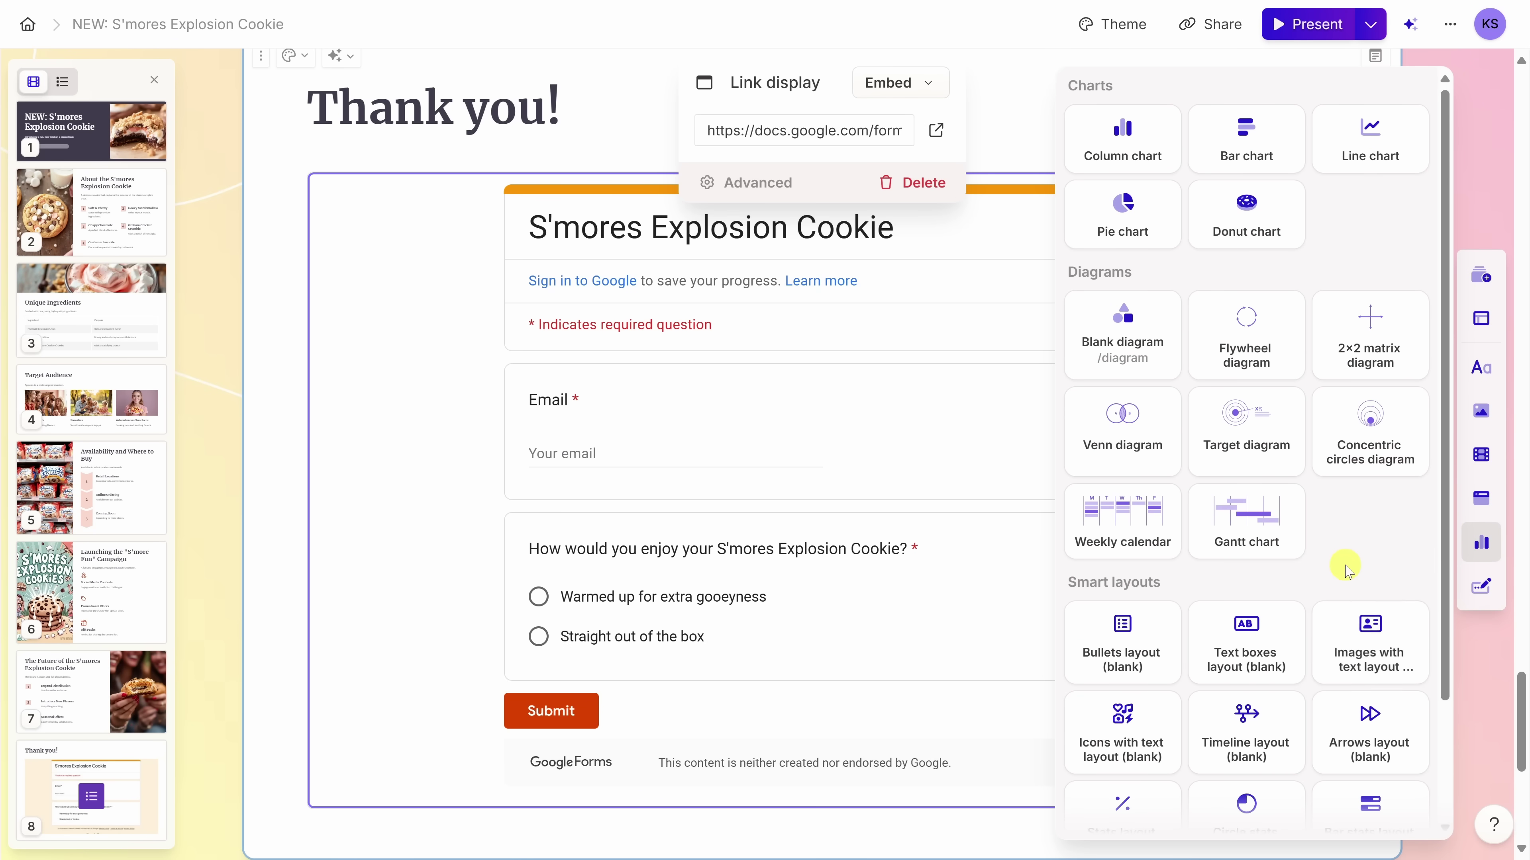
left_click(1485, 590)
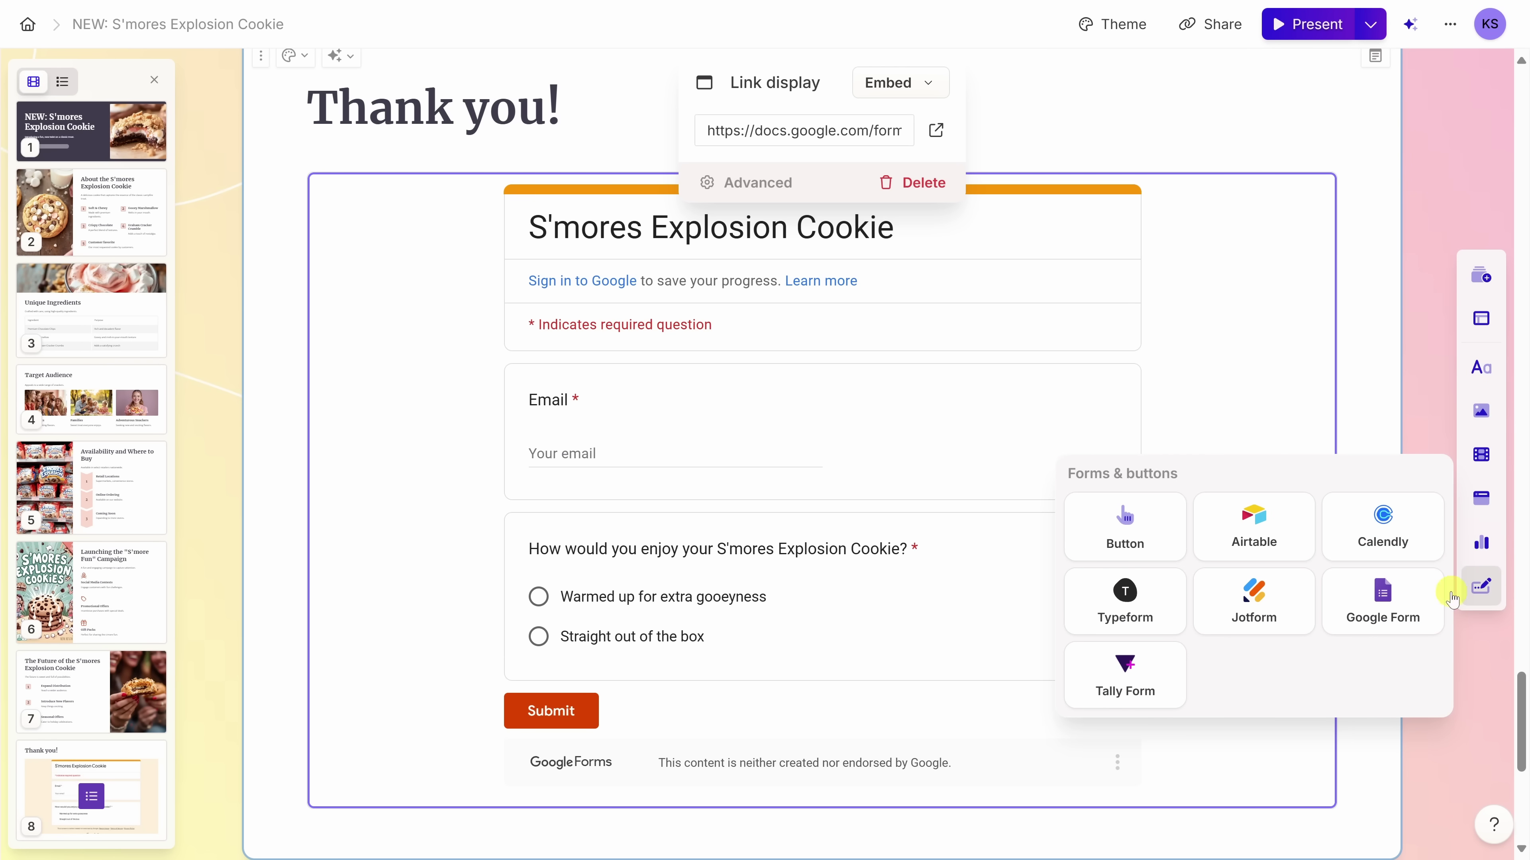
left_click_drag(1385, 604, 1427, 417)
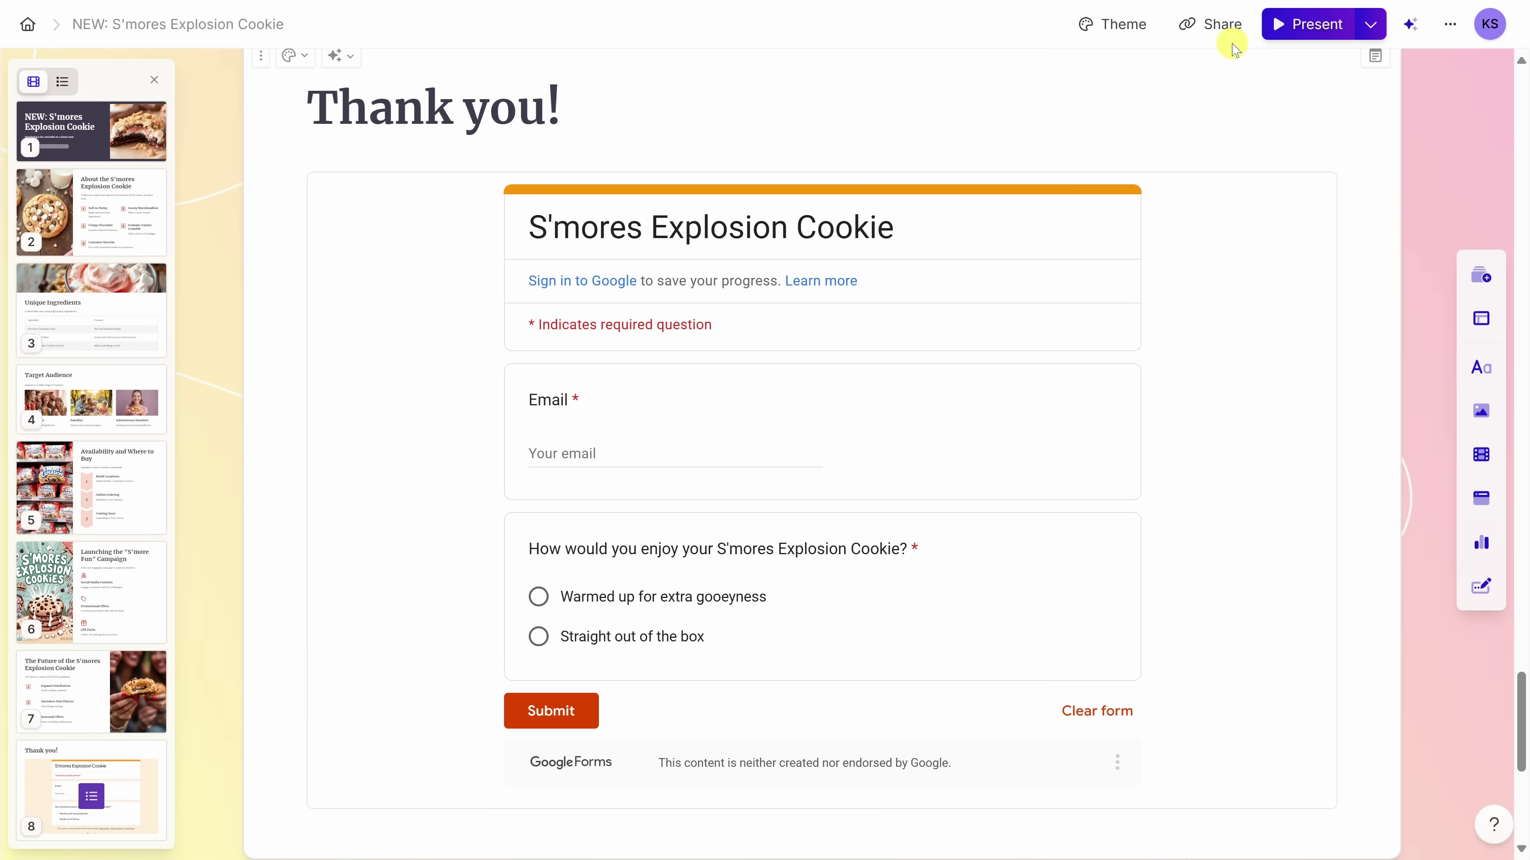
- In Share, check Workspace members permissions, then view the Share, Export and Embed tabs
left_click(1221, 25)
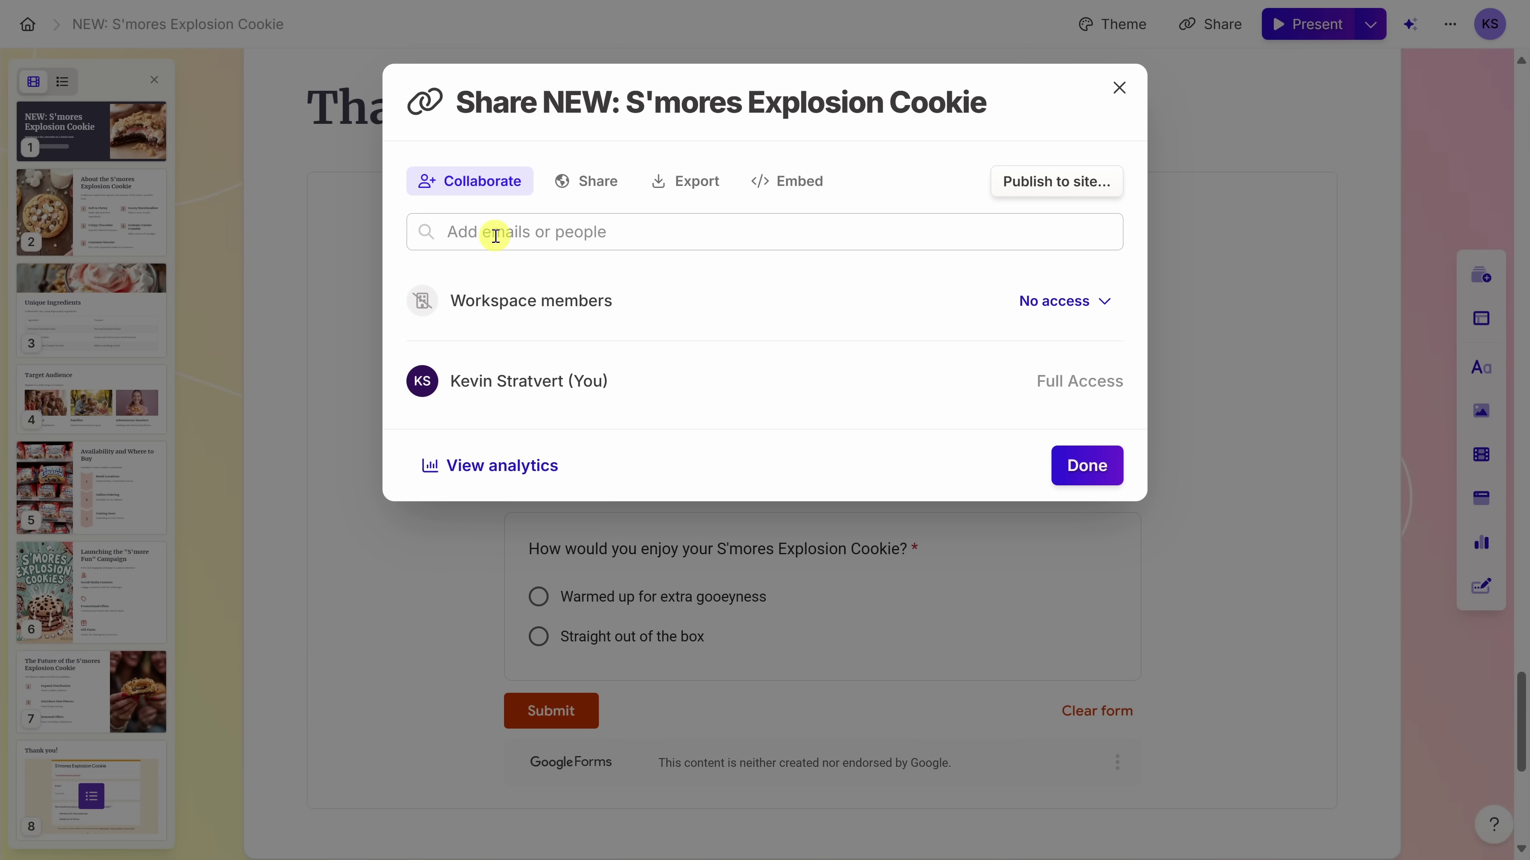
left_click(1070, 305)
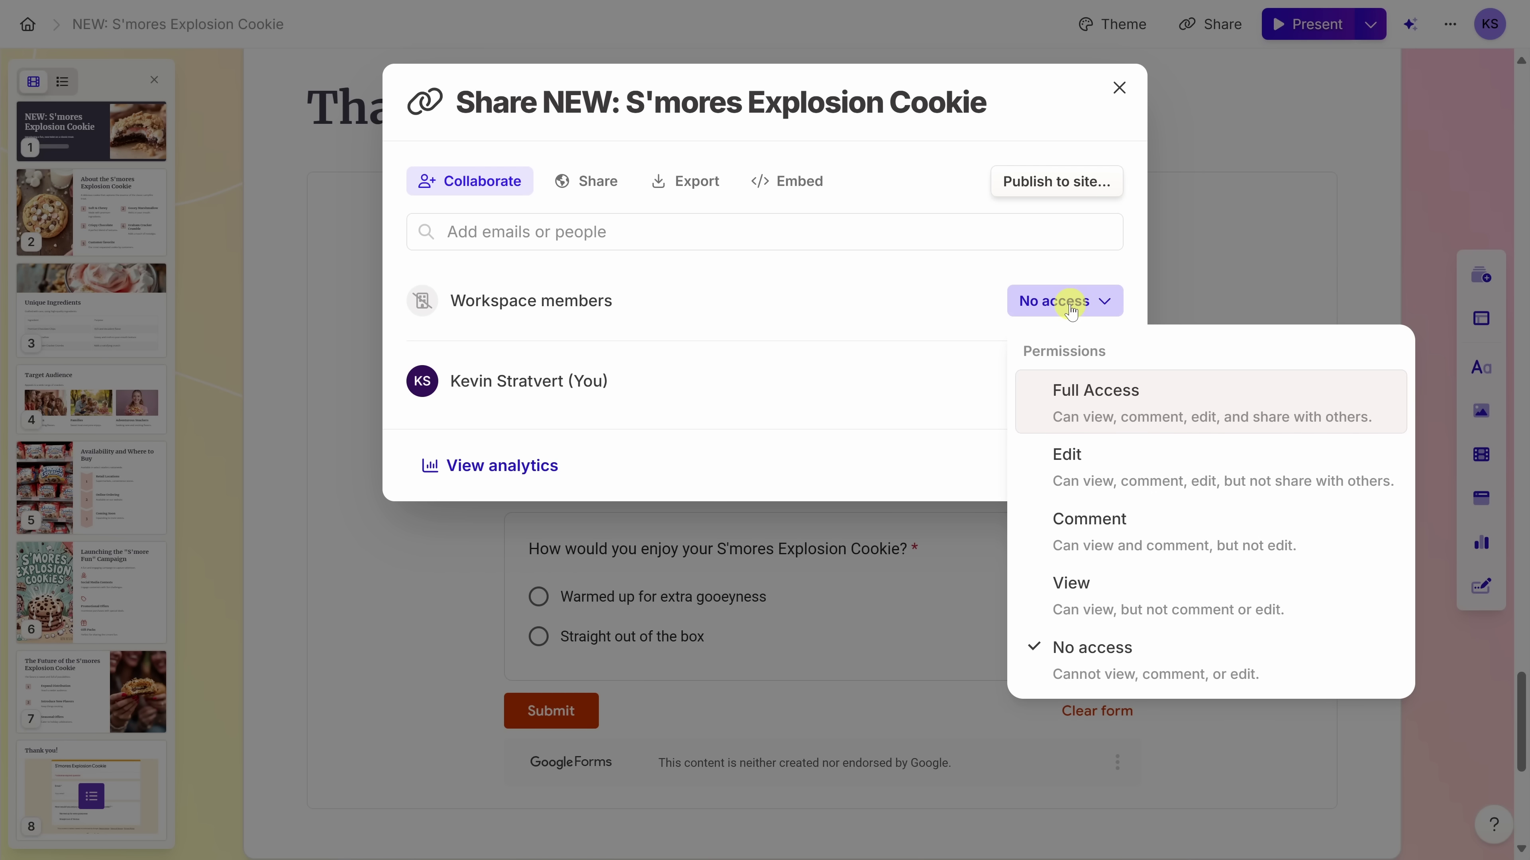
left_click(953, 298)
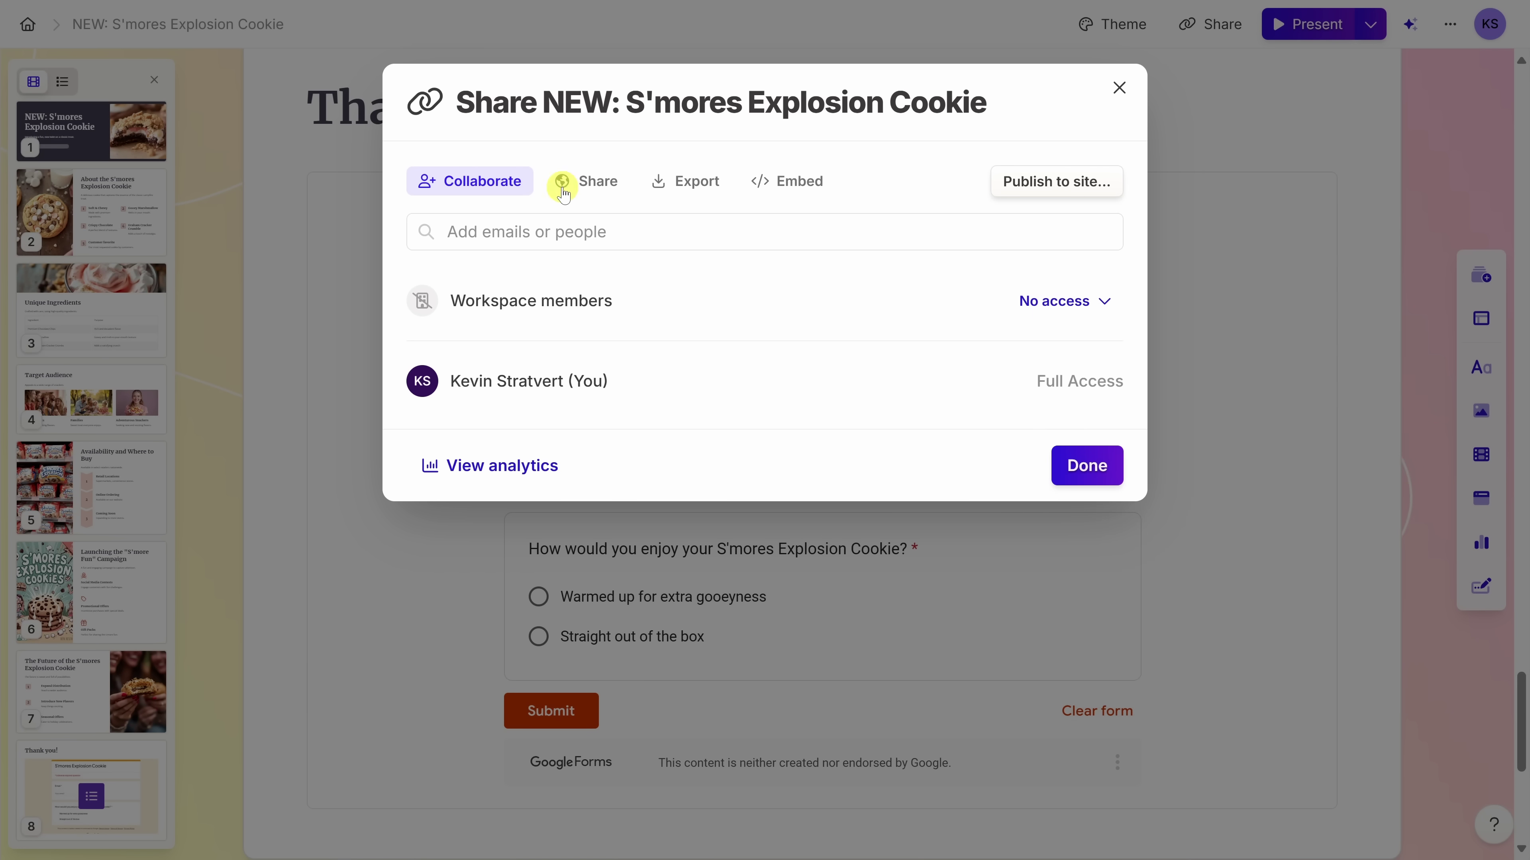
left_click(584, 188)
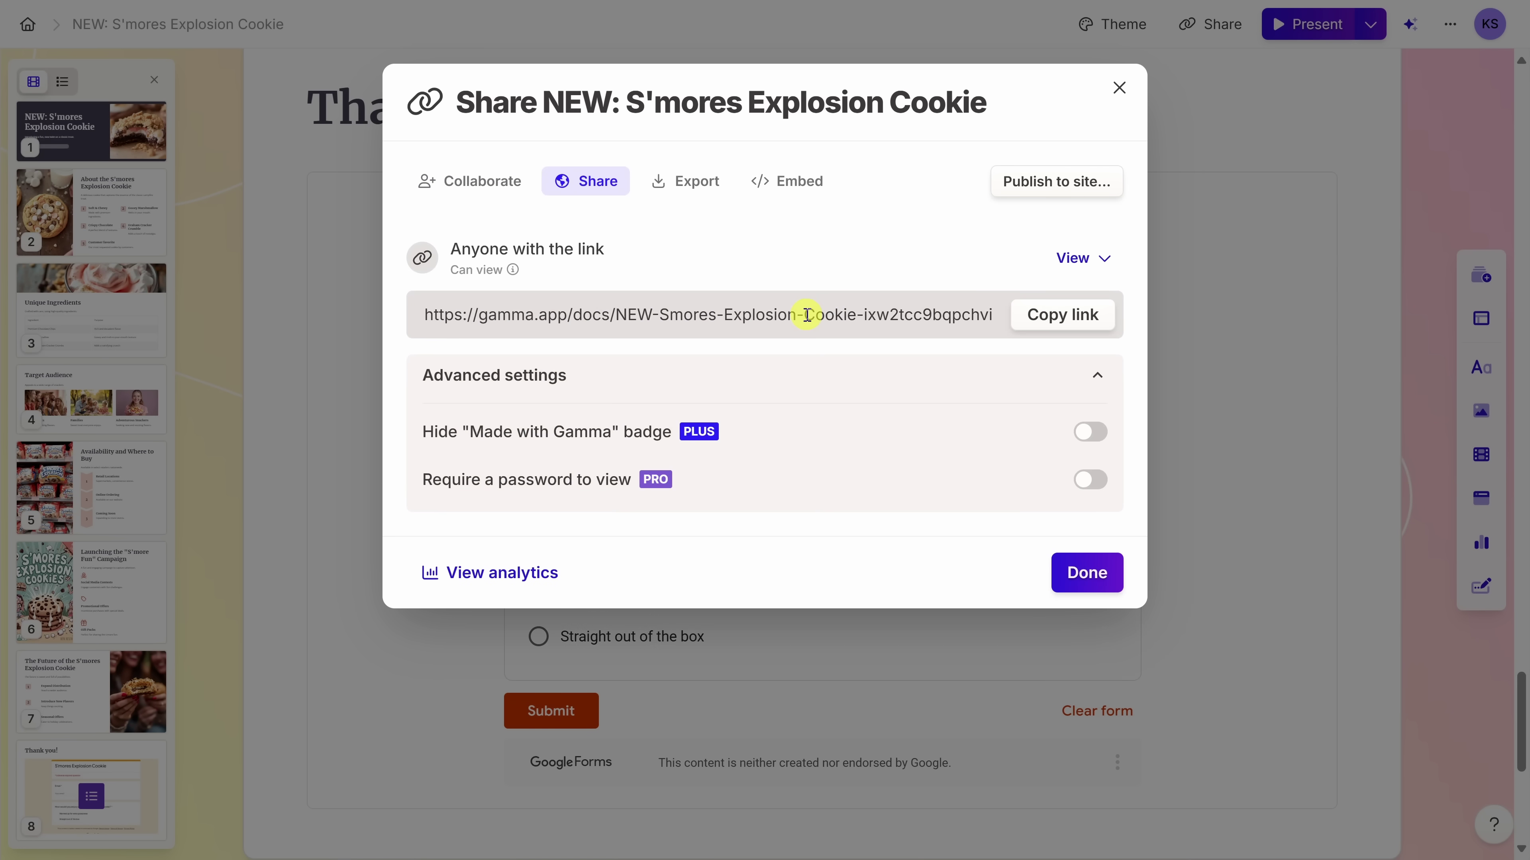
left_click(713, 189)
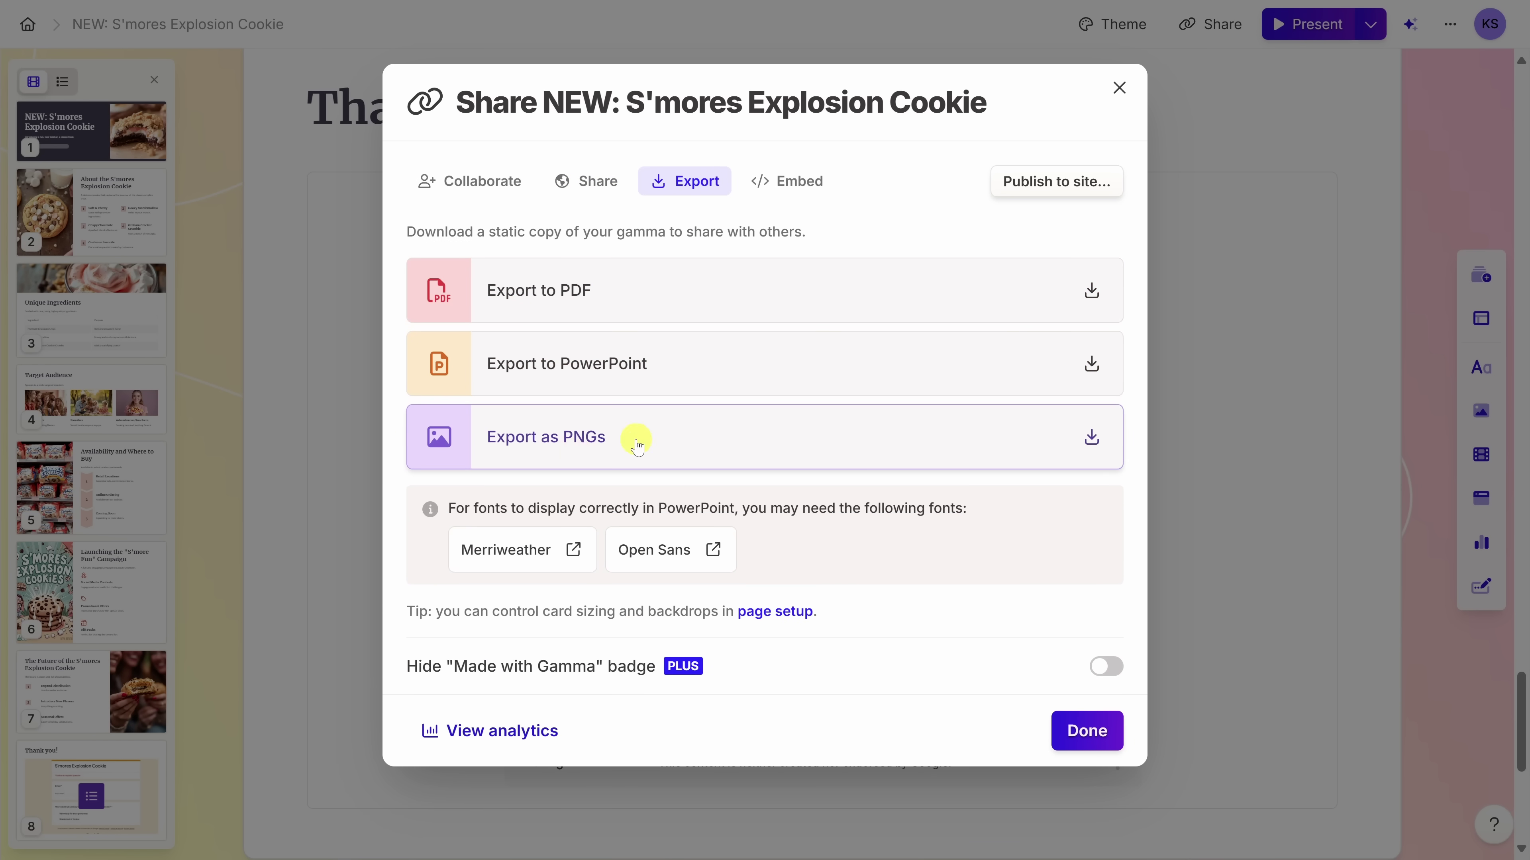
left_click(790, 189)
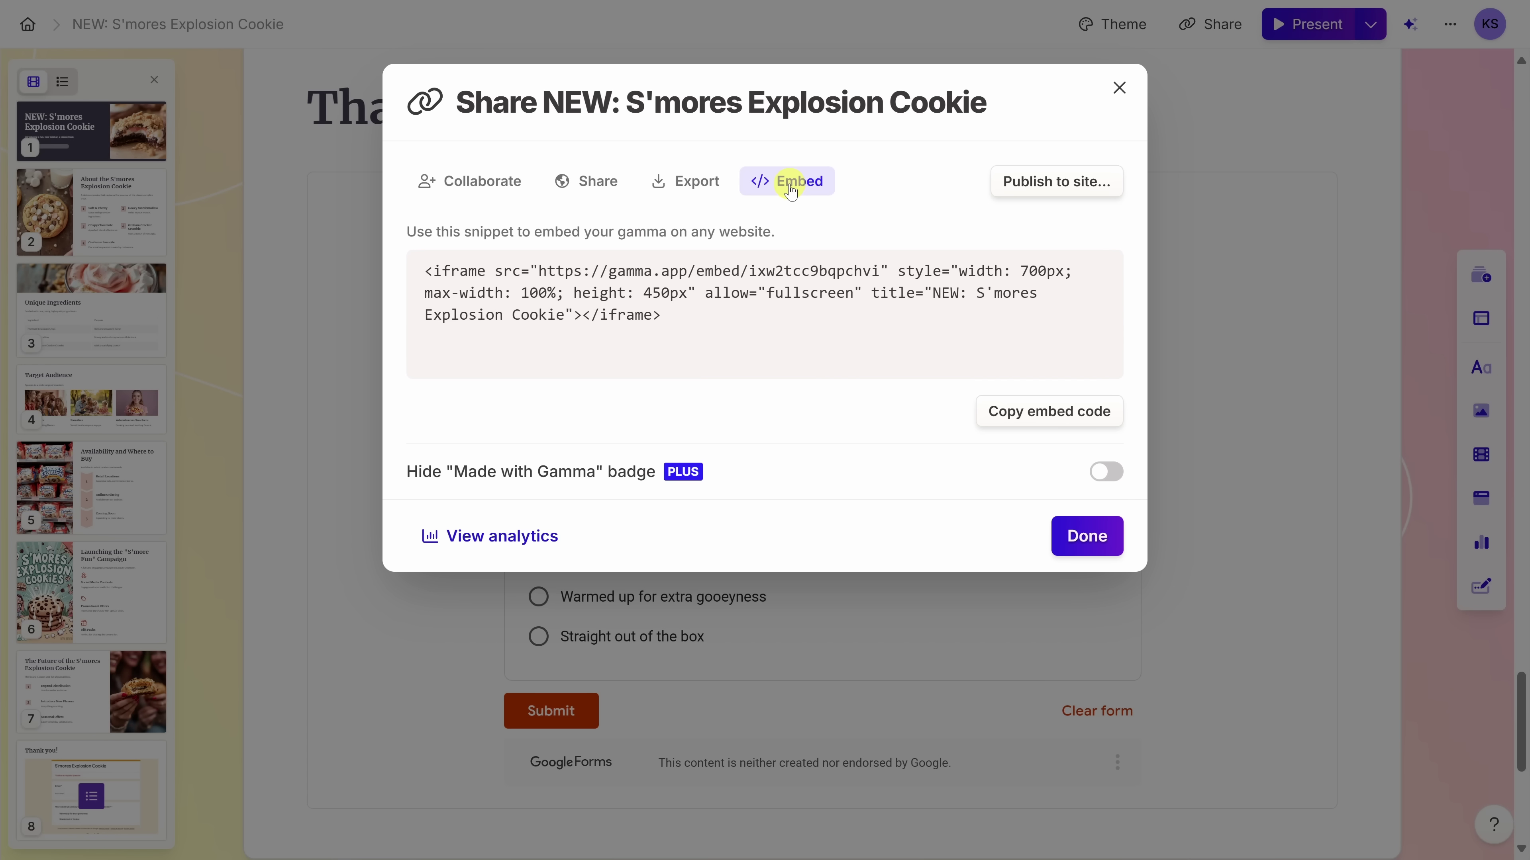
- Open View analytics, check the Card engagement tab, then close the Analytics dialog
left_click(499, 546)
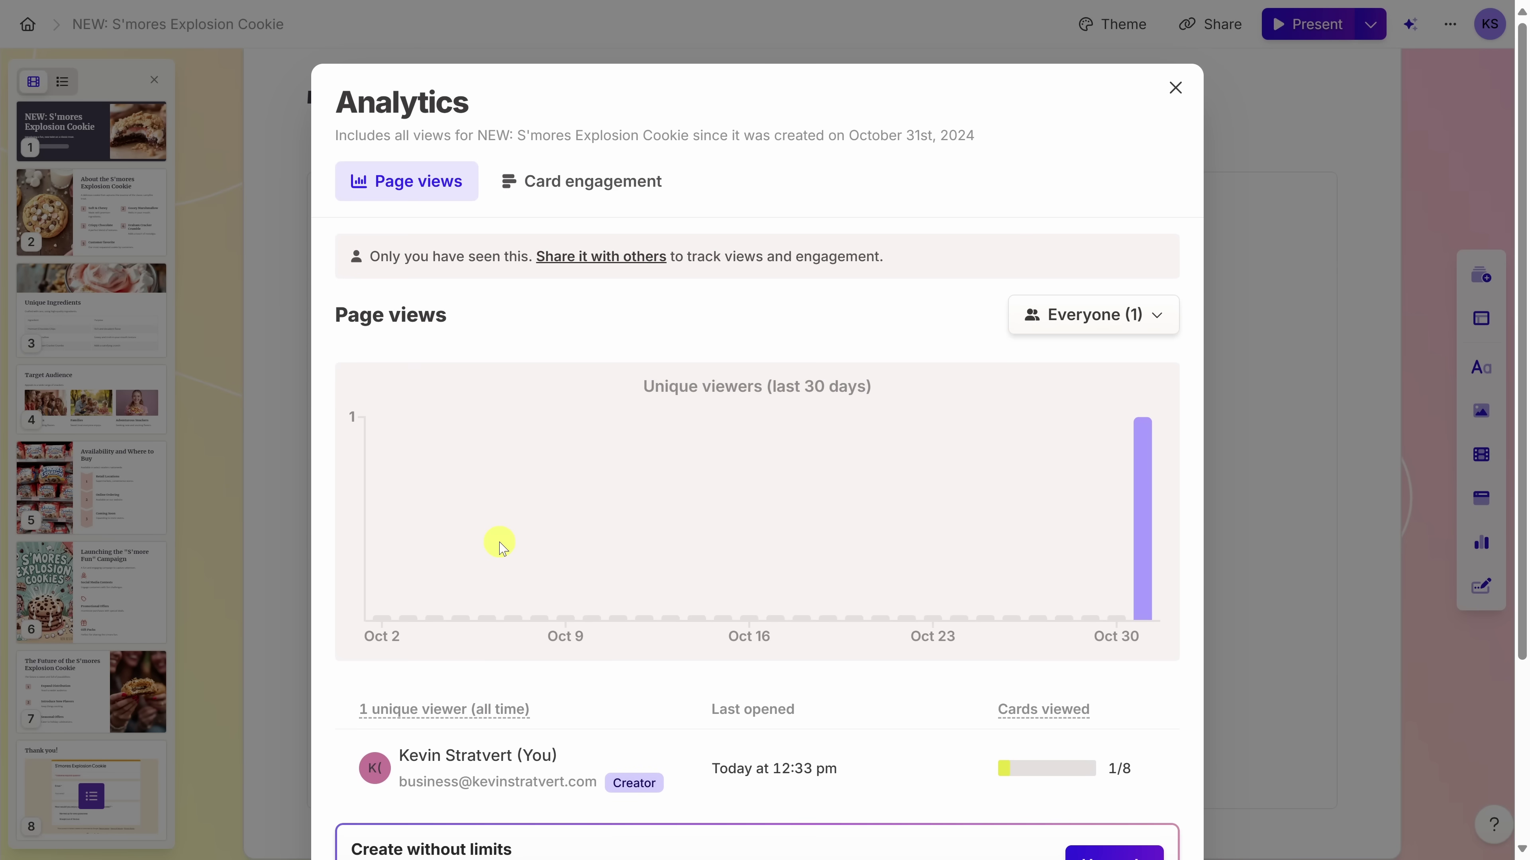
scroll(542, 332, "down", 2)
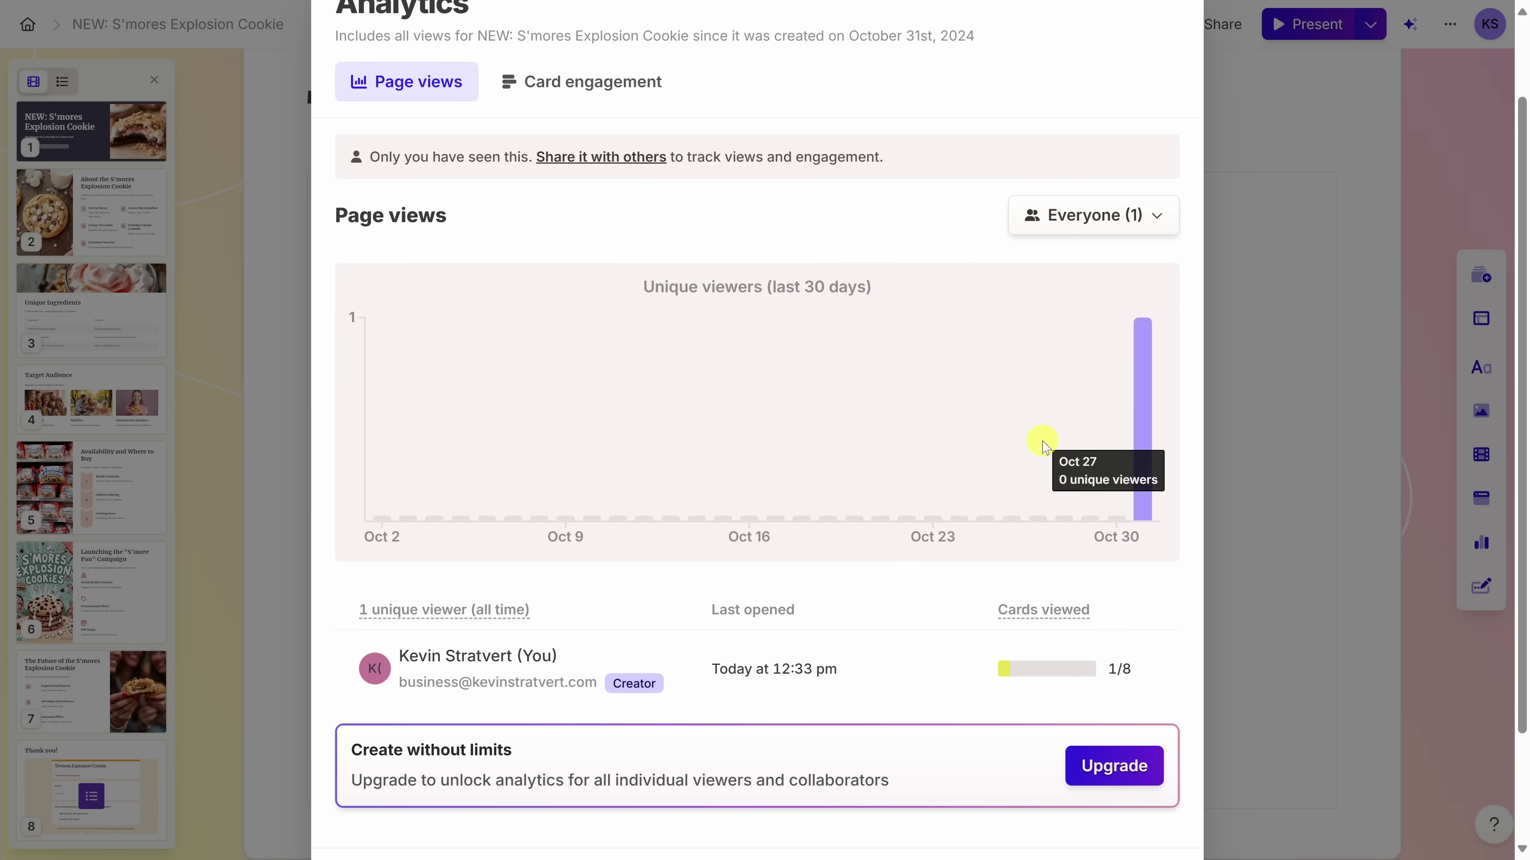
scroll(624, 547, "down", 2)
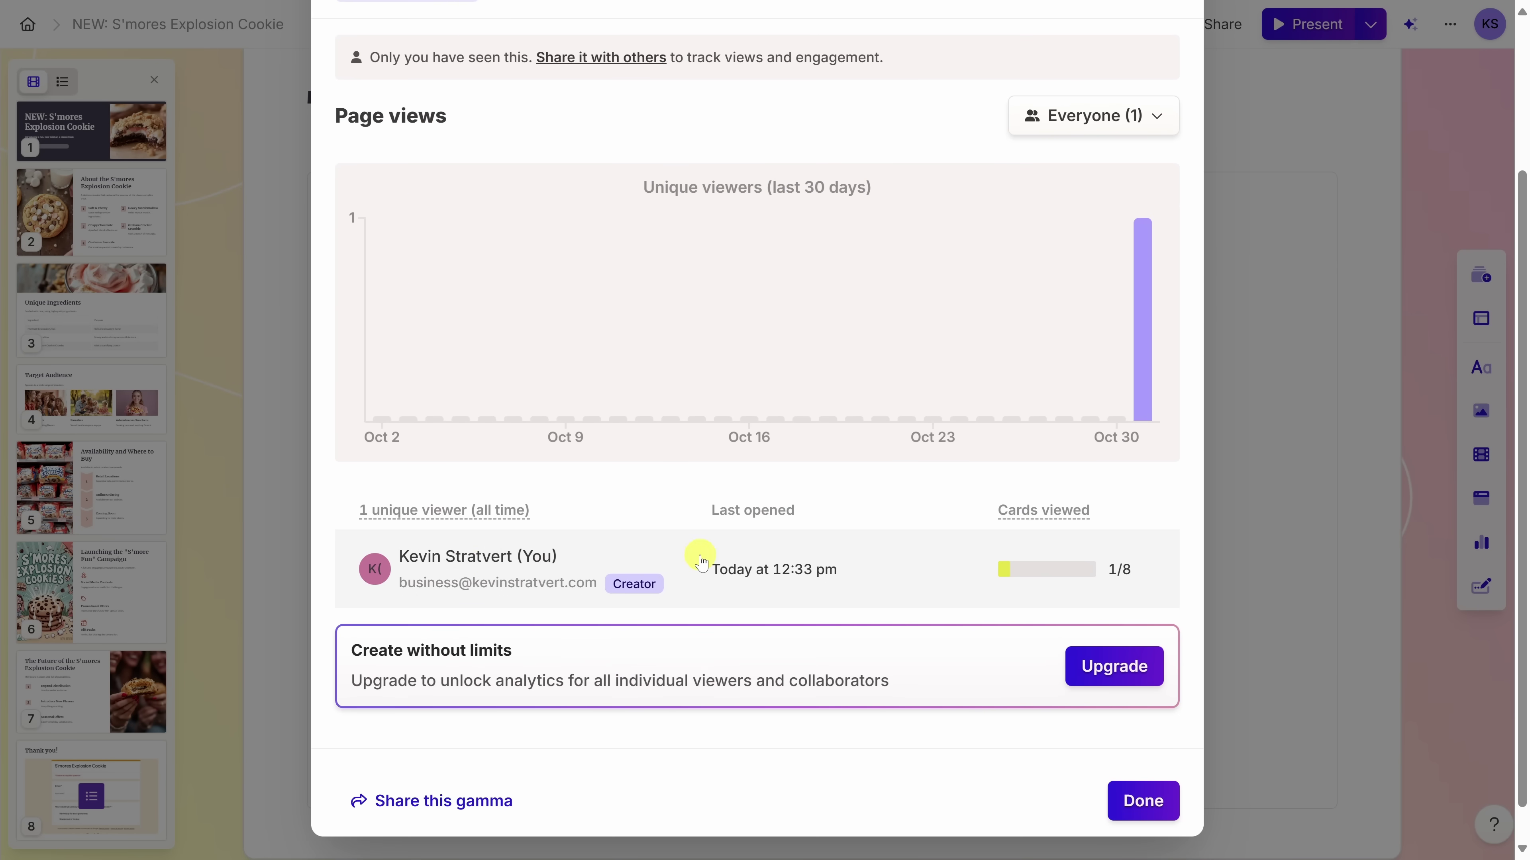
scroll(697, 557, "up", 4)
left_click(603, 194)
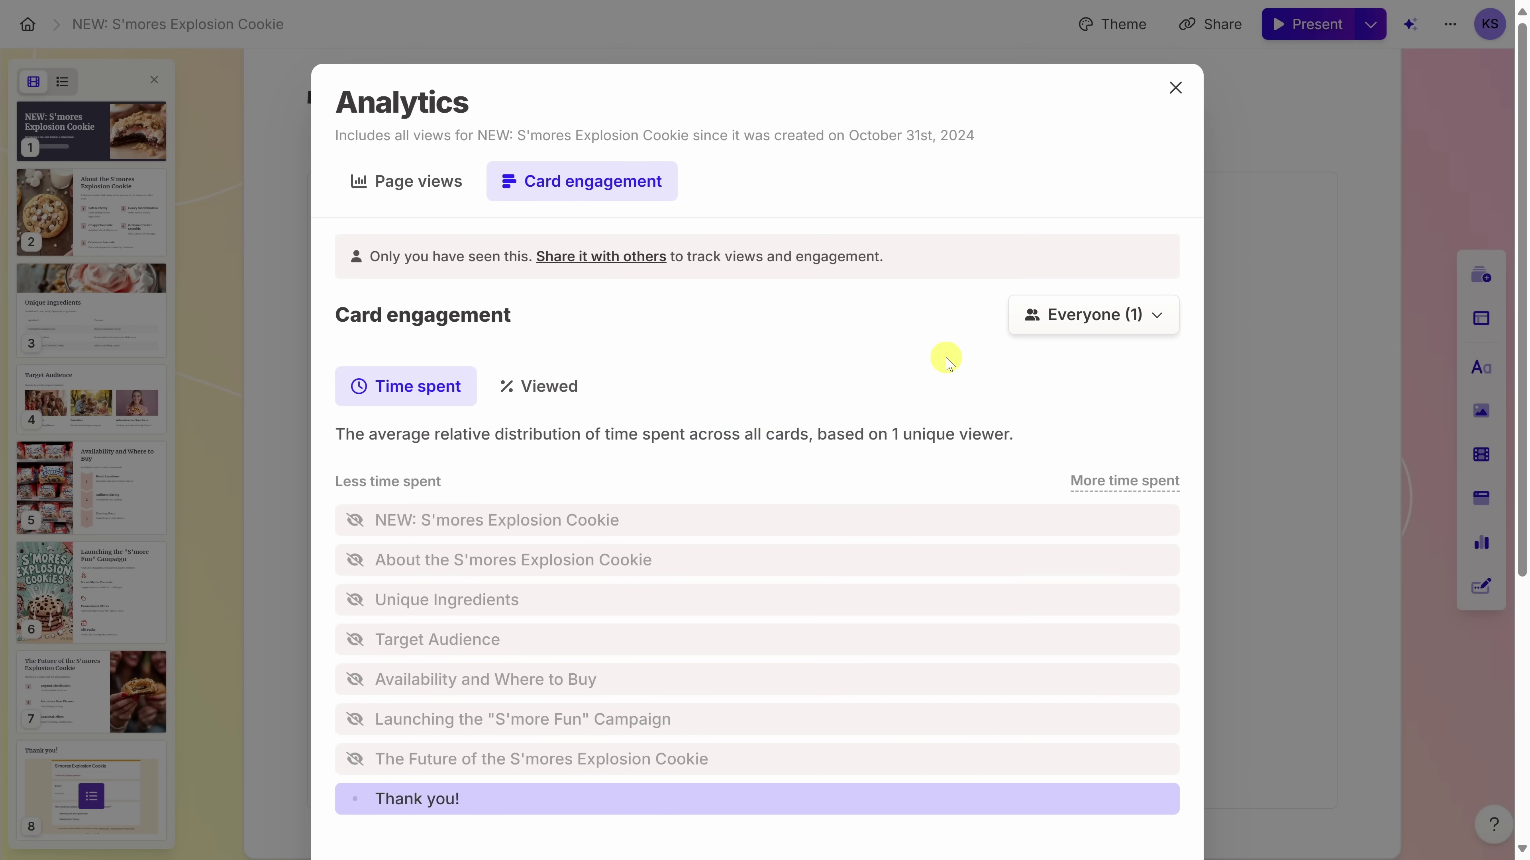
left_click(1176, 89)
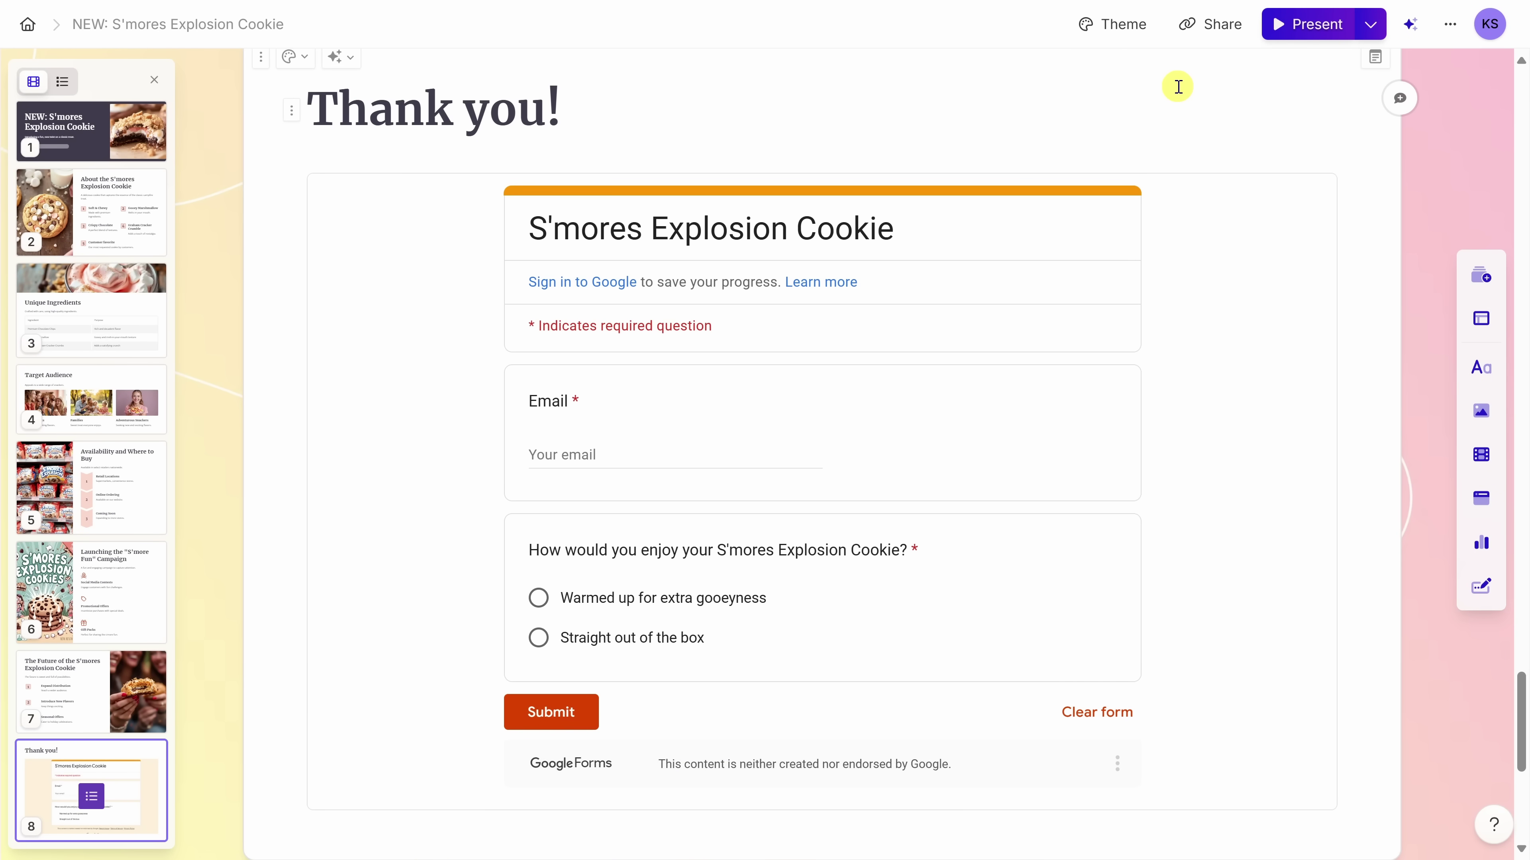
- Present from the title slide through Availability and Where to Buy, then return to the home page
left_click(85, 142)
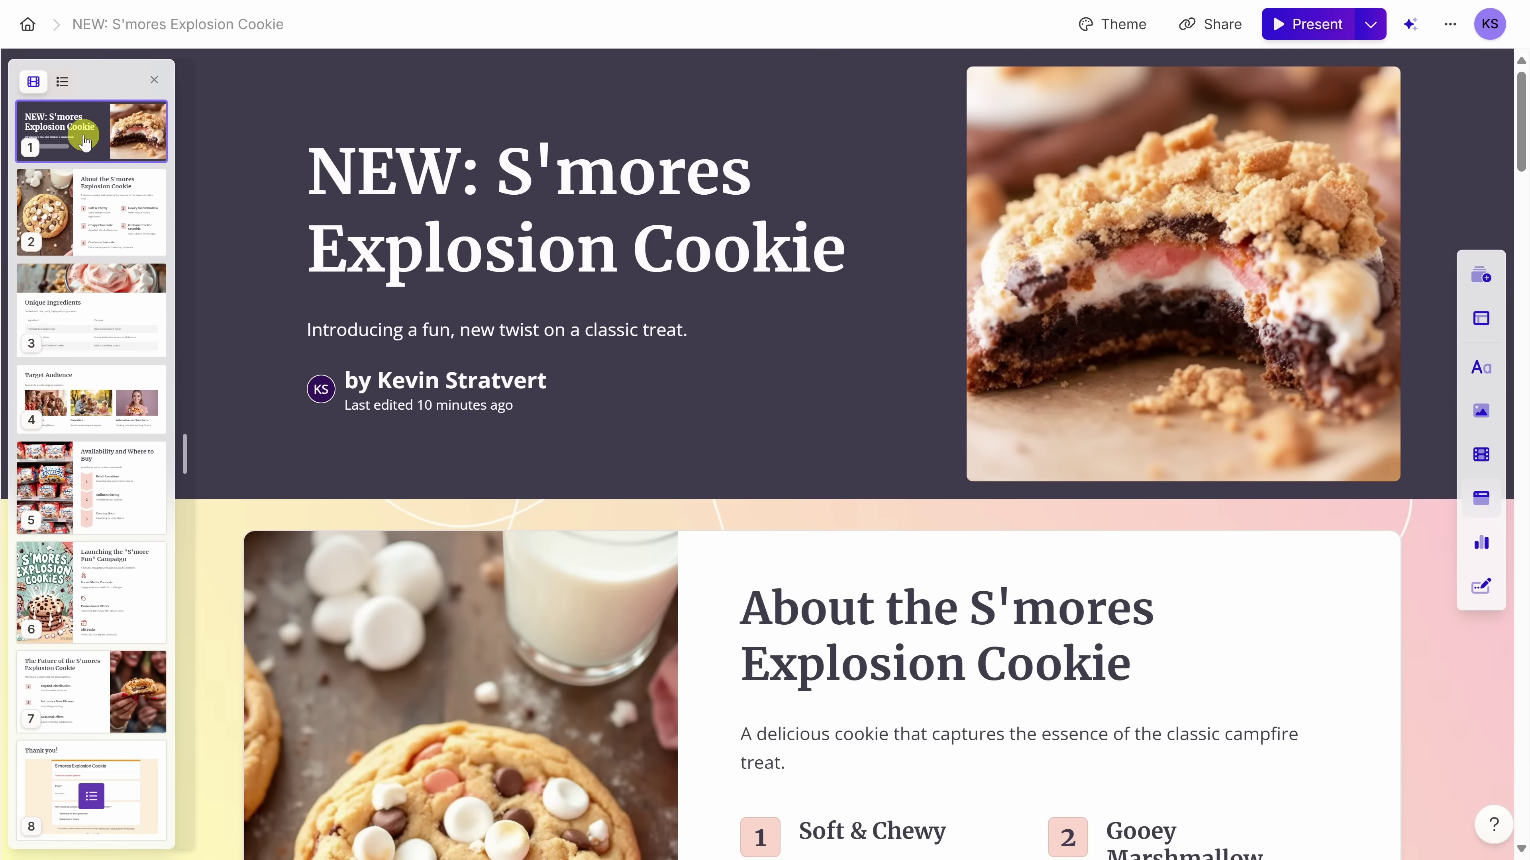
left_click(1315, 25)
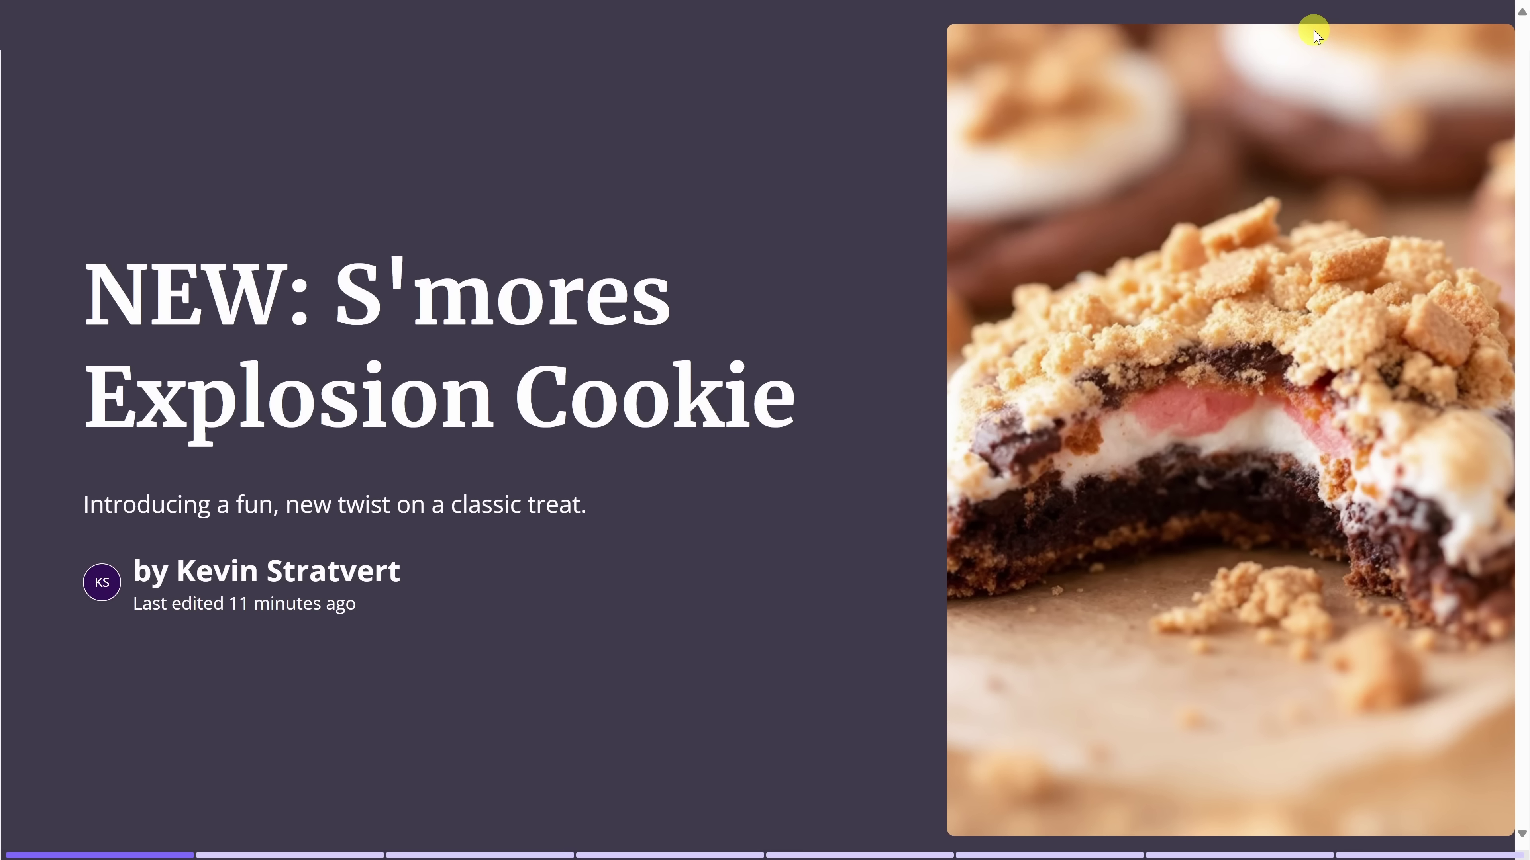
key("Right")
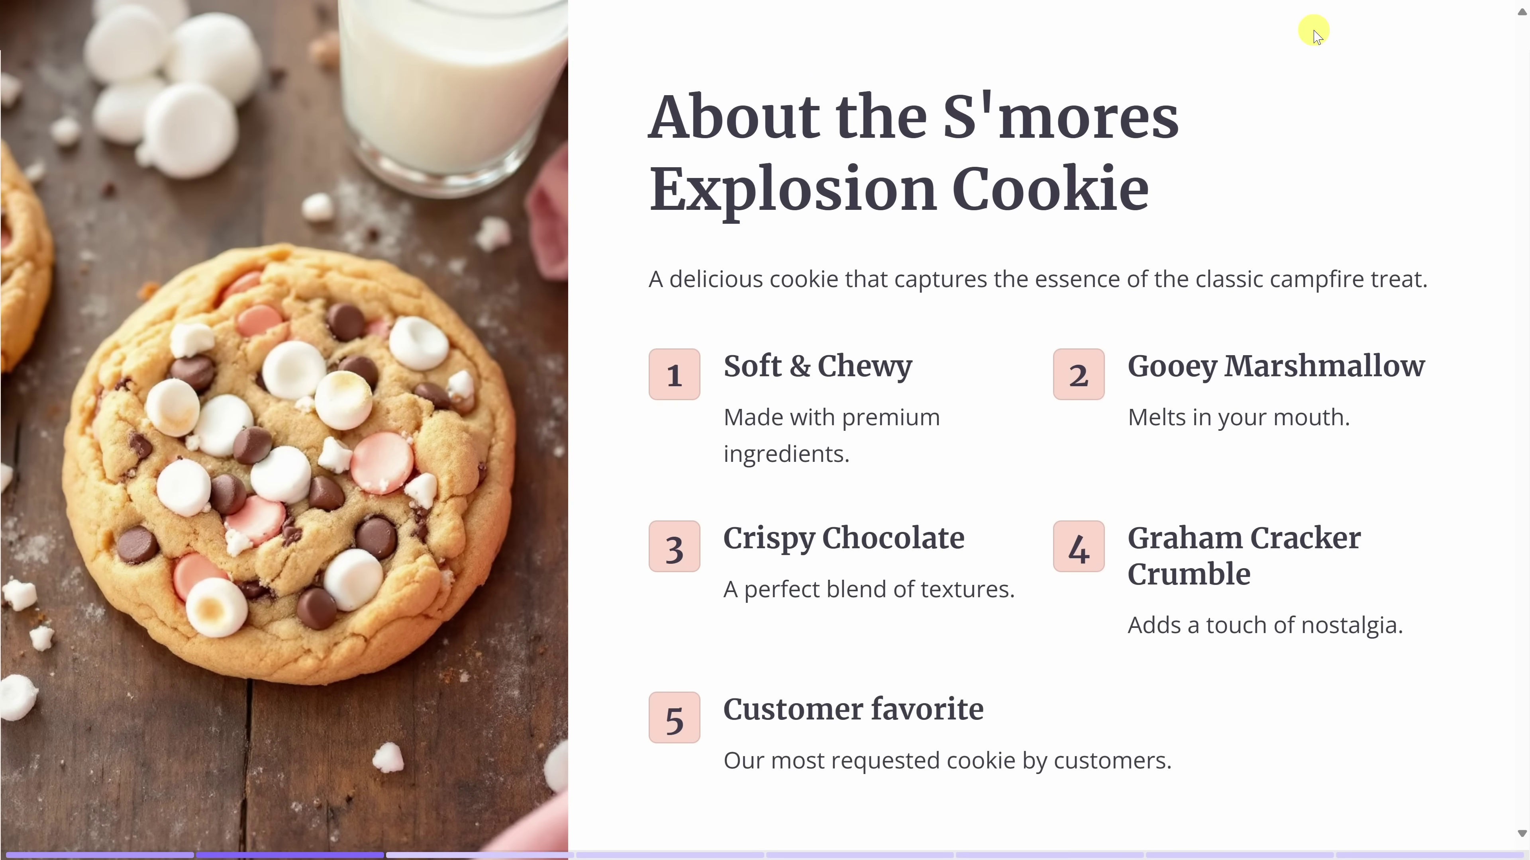
key("Right")
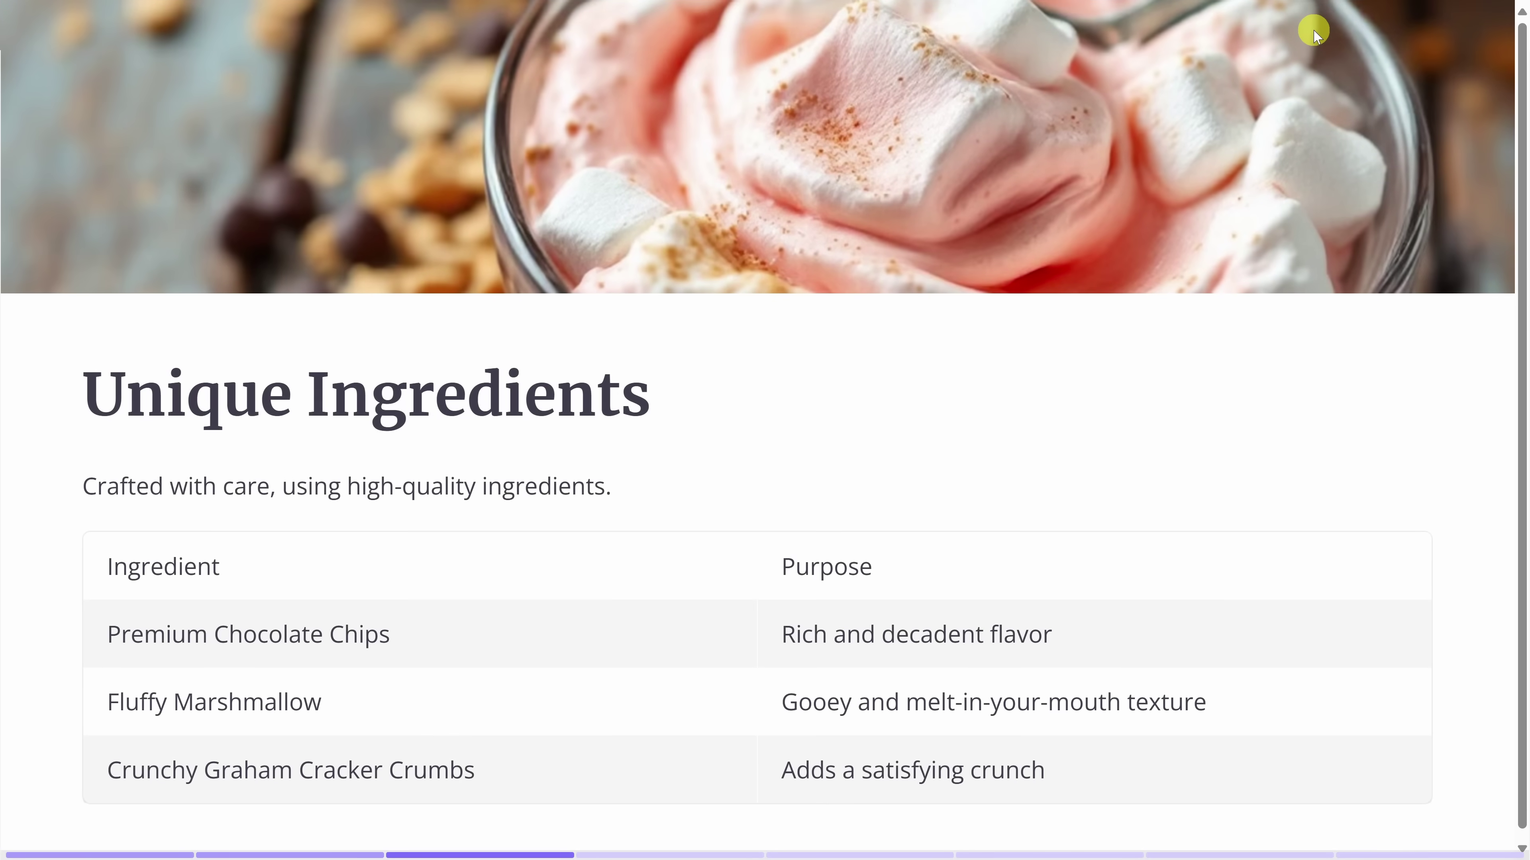
key("Right")
key("Right")
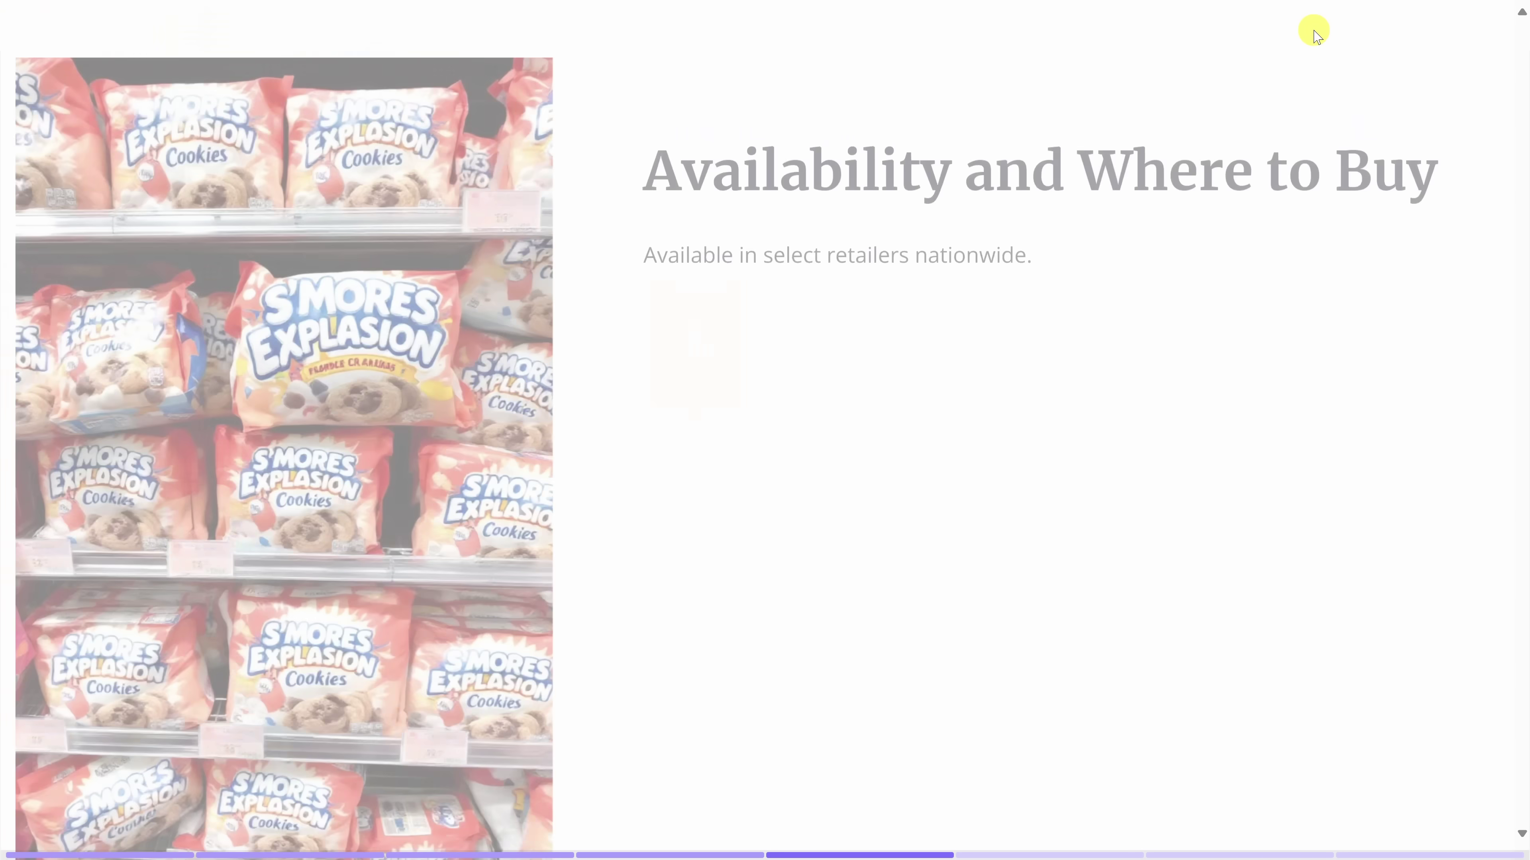
key("Right")
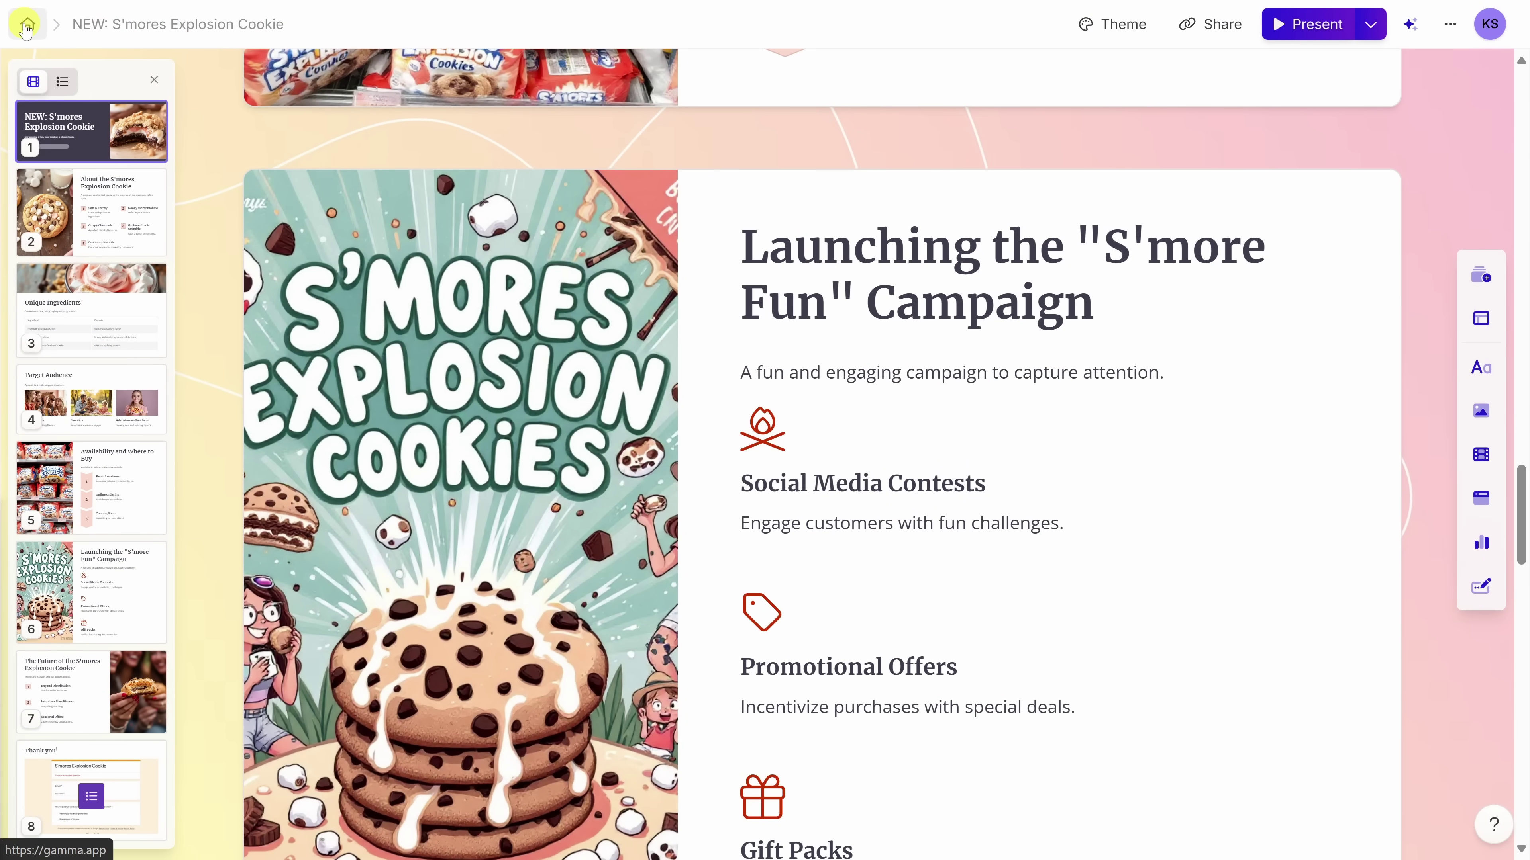
left_click(25, 25)
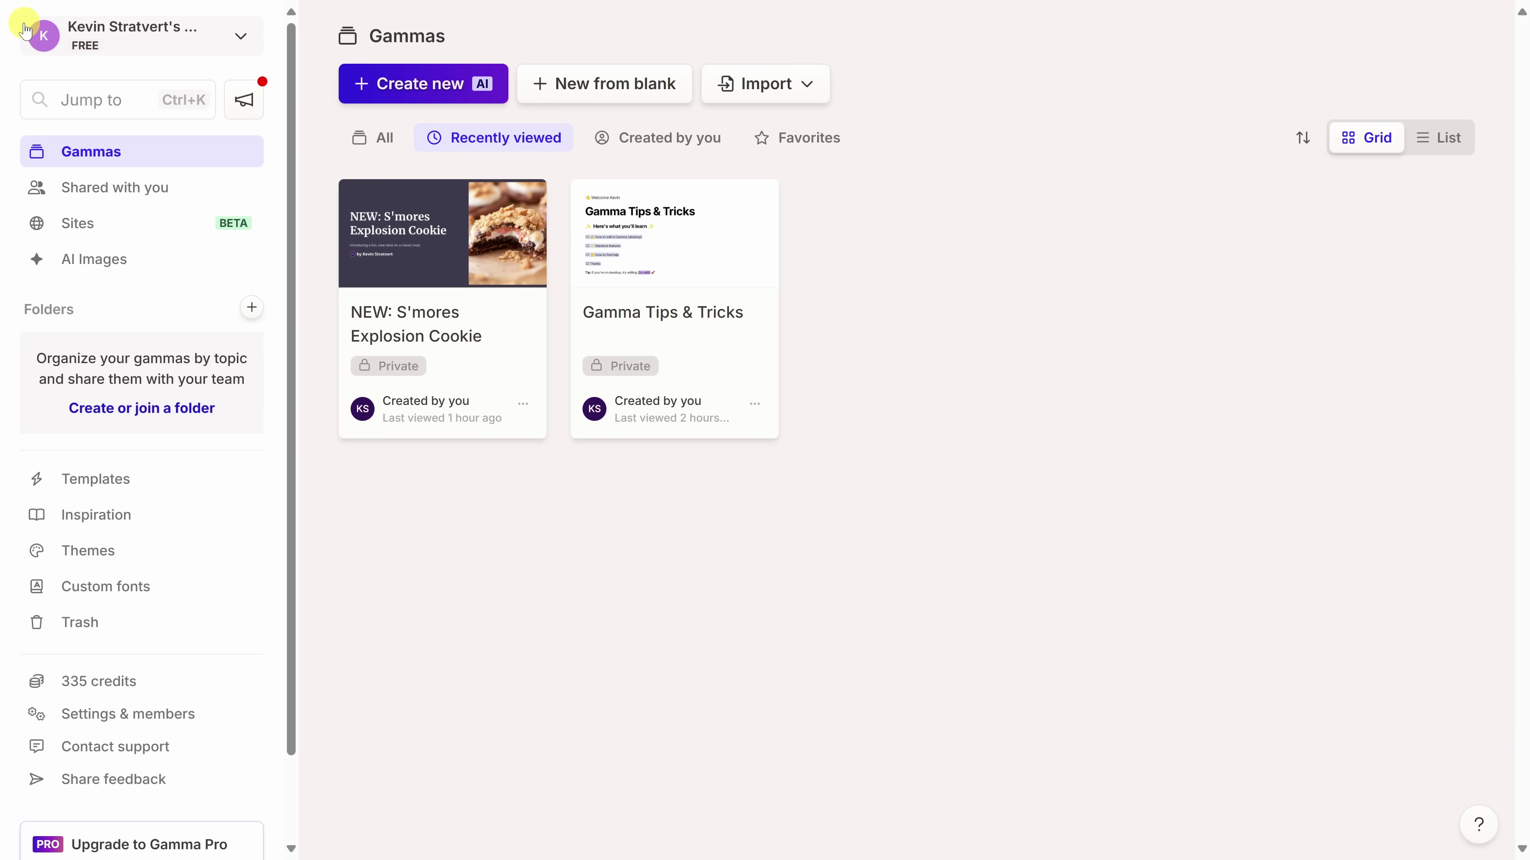
- Choose Theme import from the dashboard's Import dropdown
left_click(780, 90)
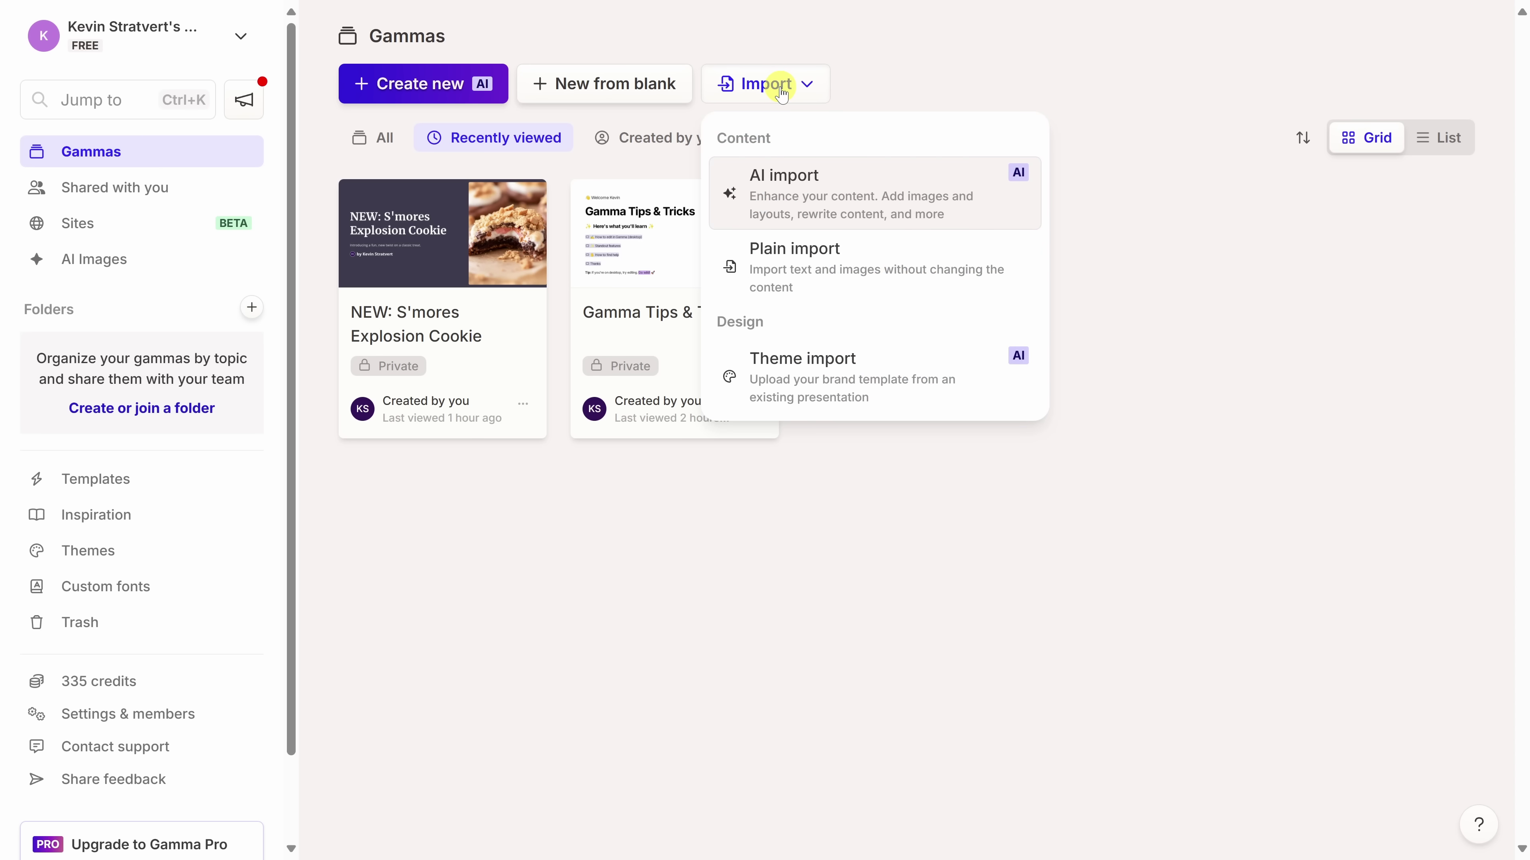
left_click(807, 385)
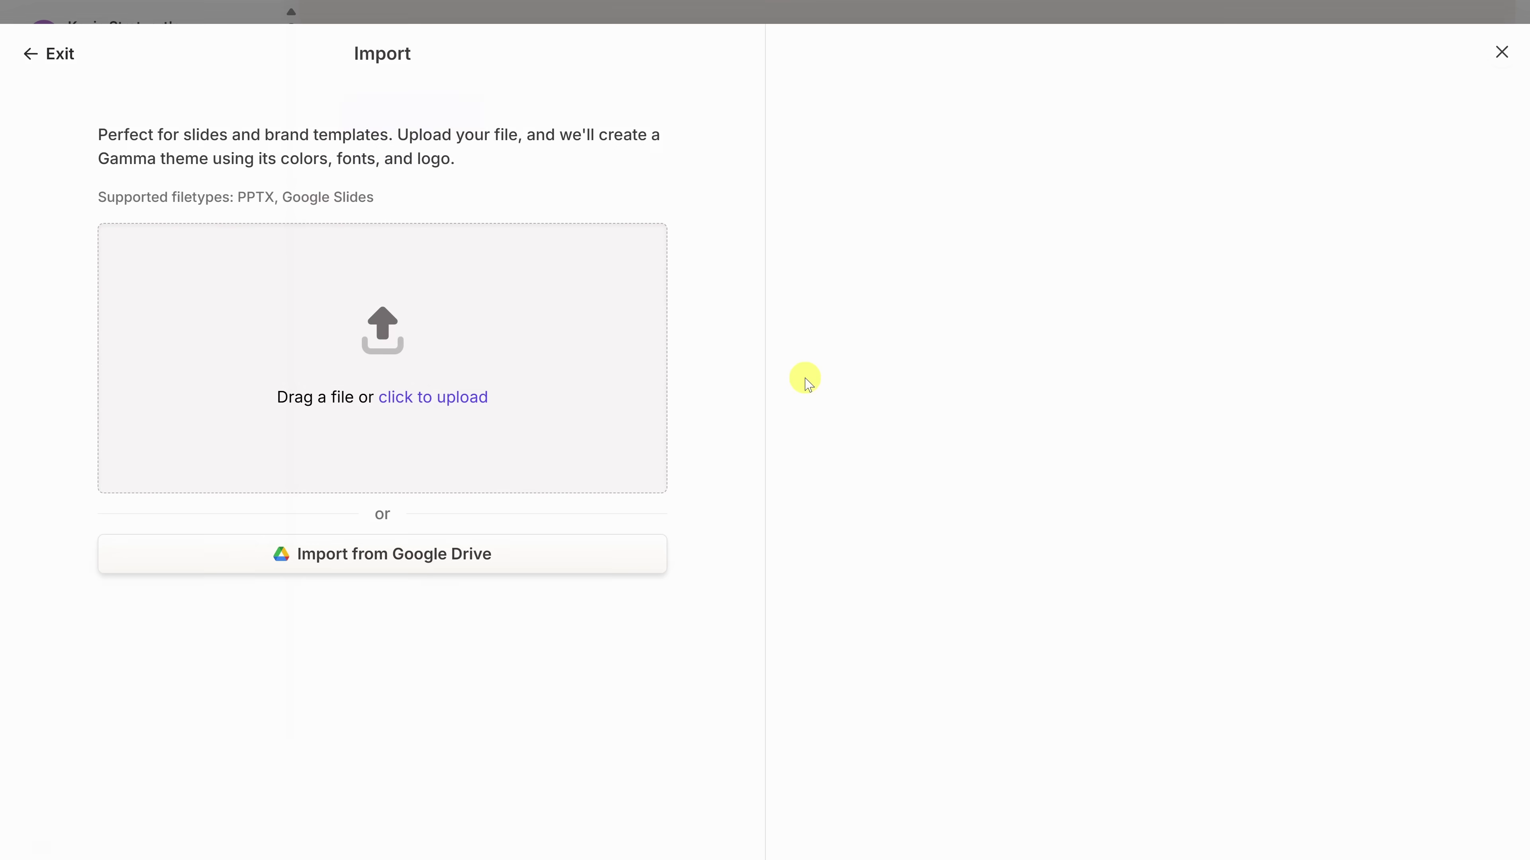